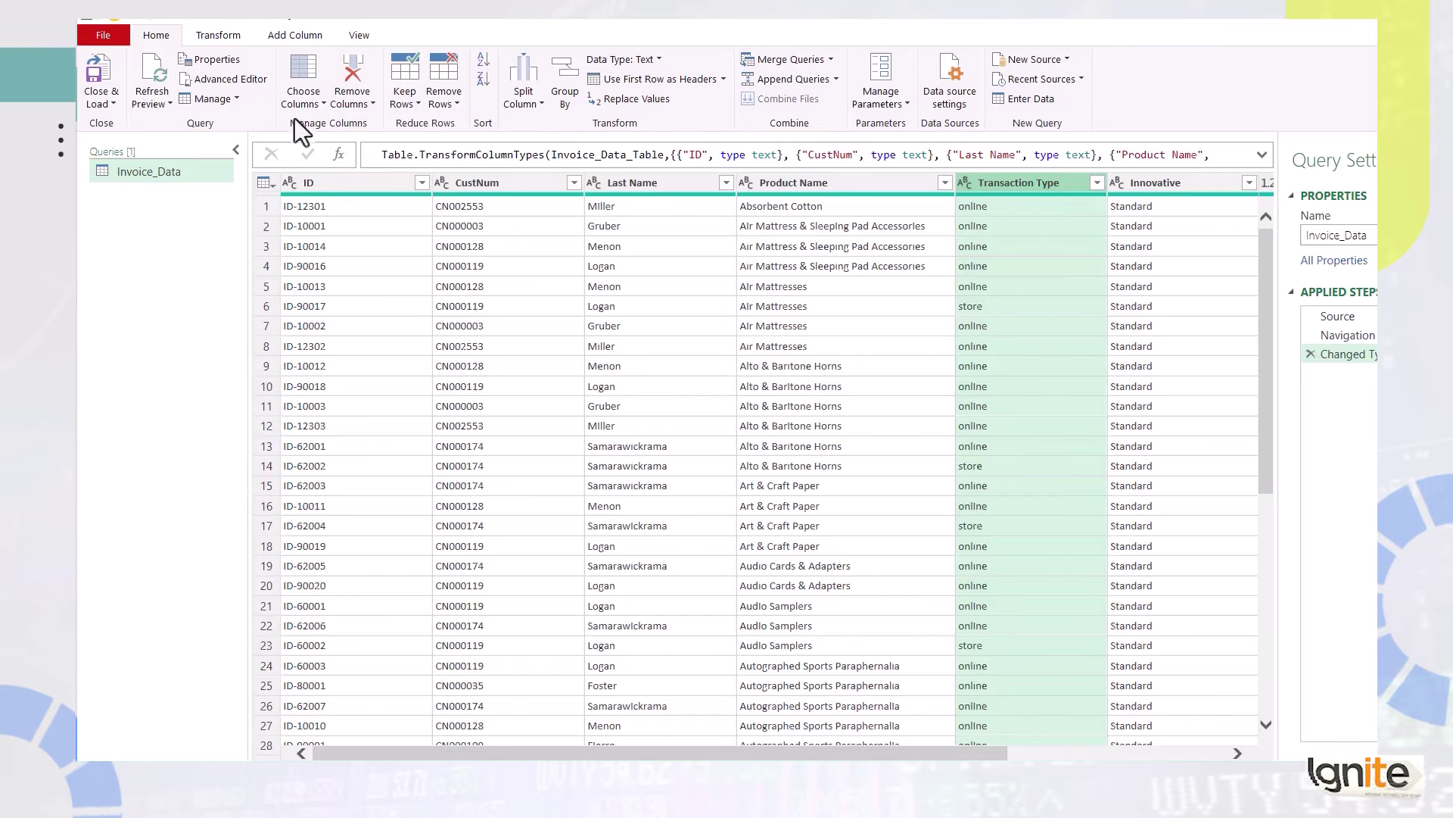
pyautogui.click(350, 101)
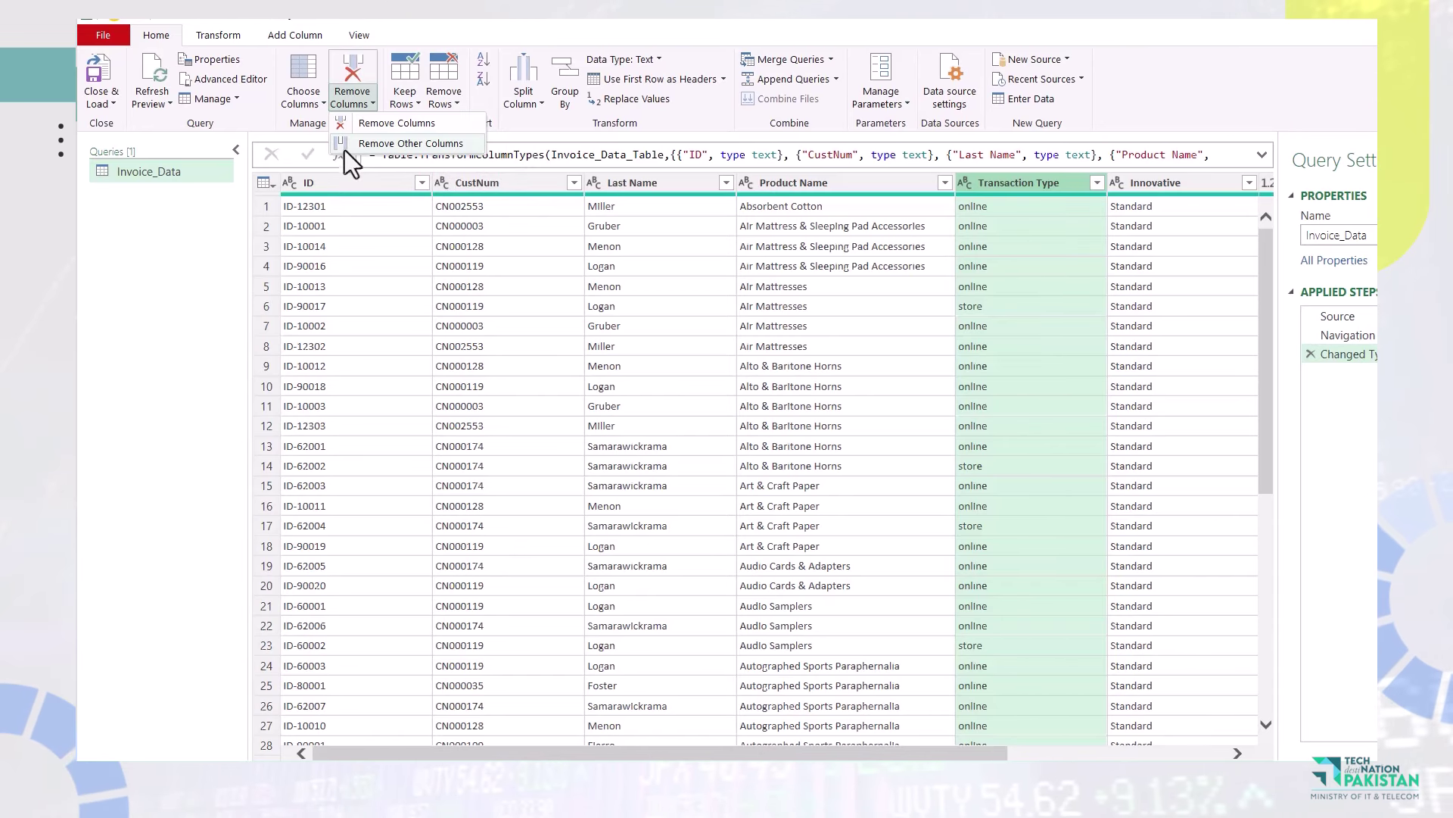
pyautogui.click(881, 263)
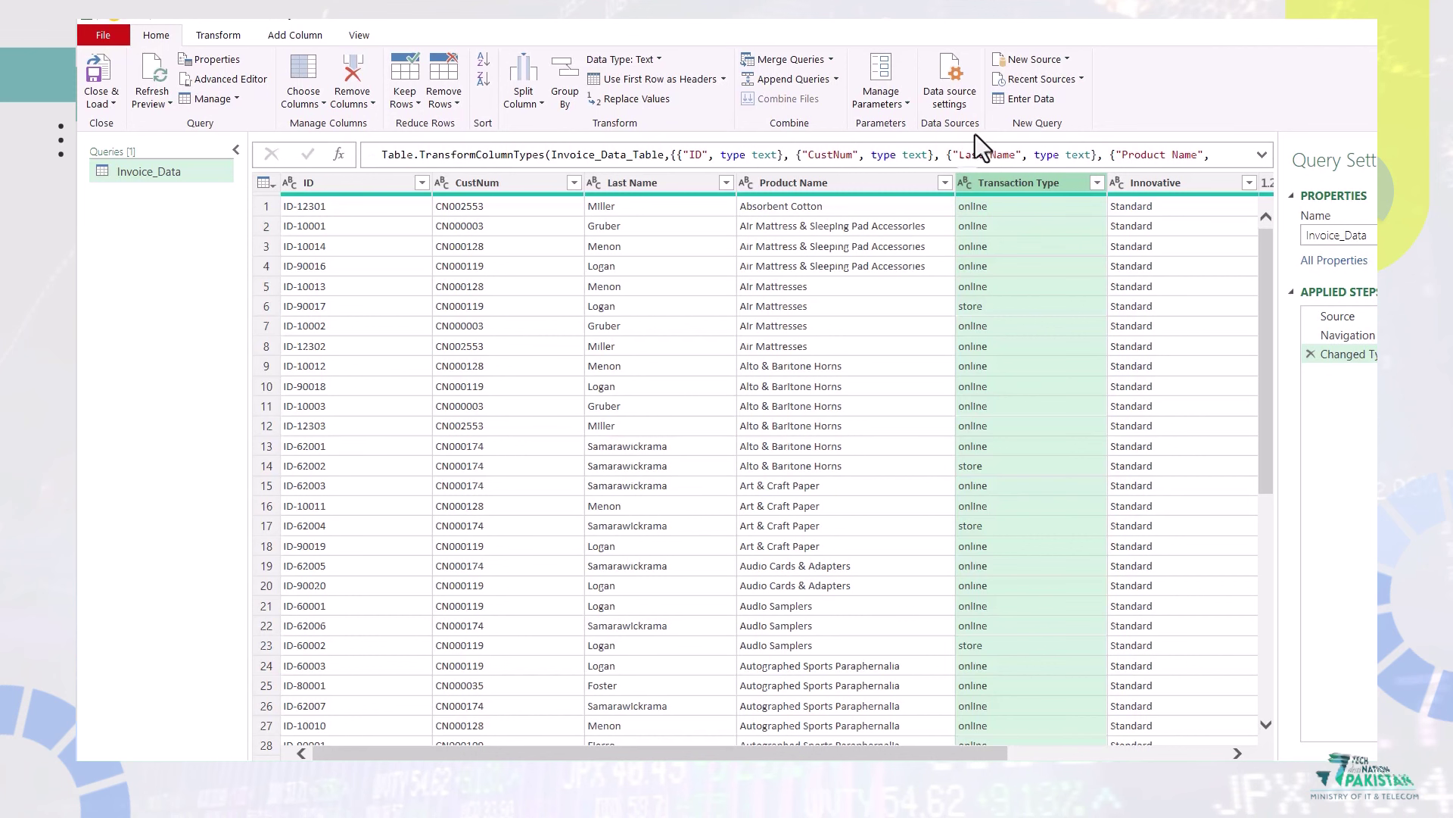
# Delete the Transaction Type column from Invoice_Data using its header's Remove command.
pyautogui.rightClick(1008, 183)
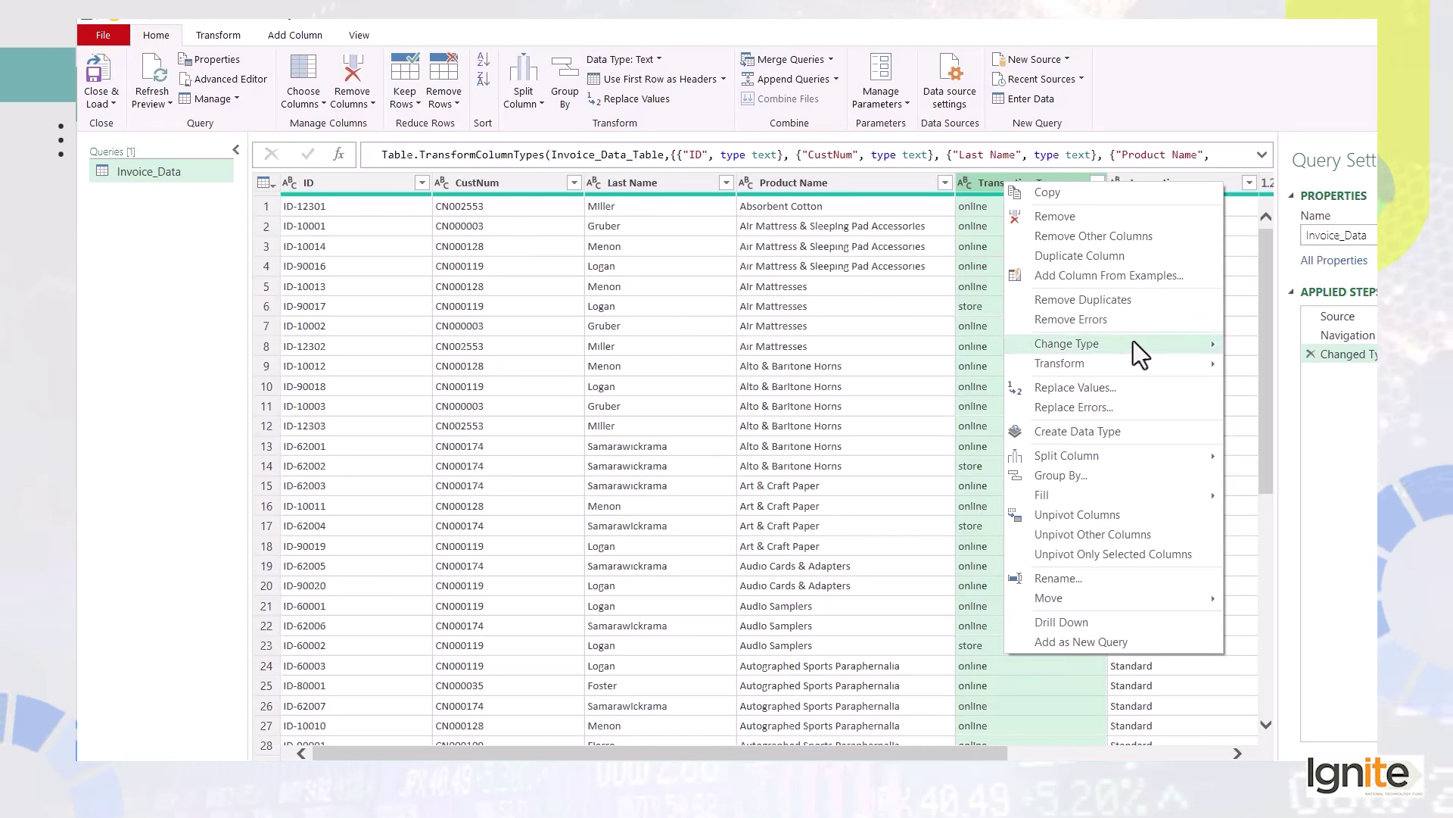
pyautogui.moveTo(1127, 362)
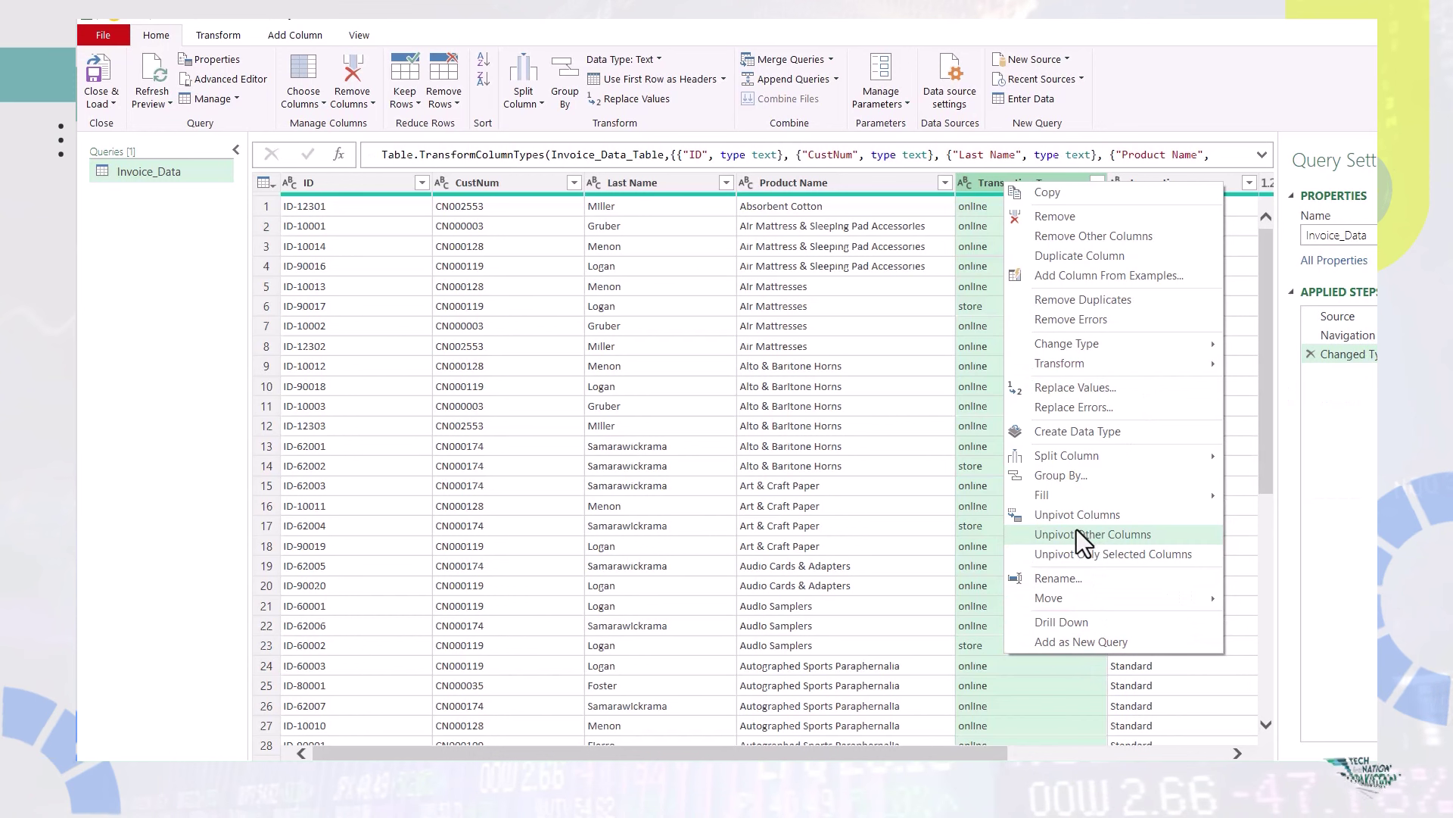
pyautogui.click(1065, 221)
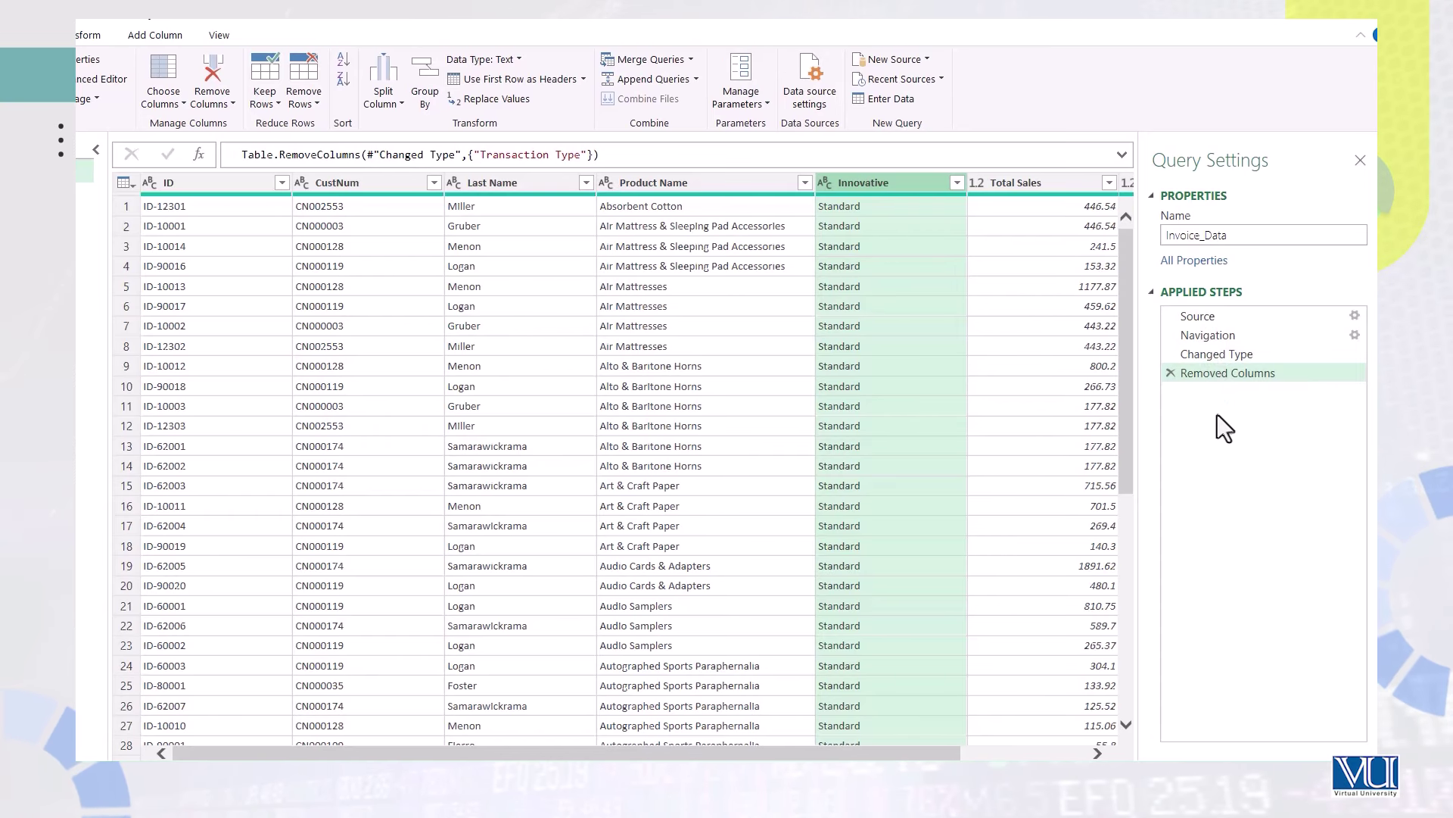
pyautogui.click(1218, 318)
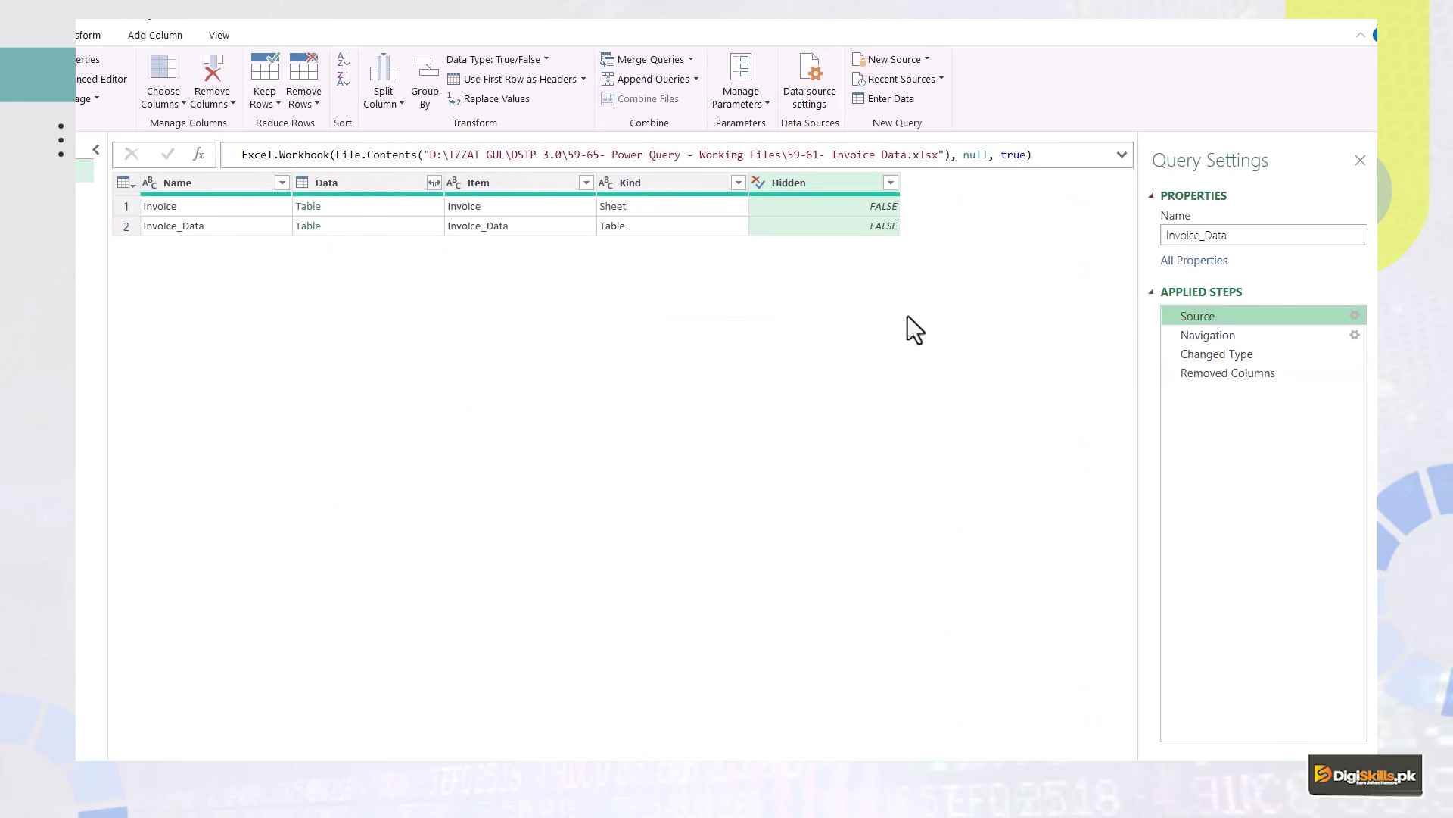
pyautogui.click(1243, 335)
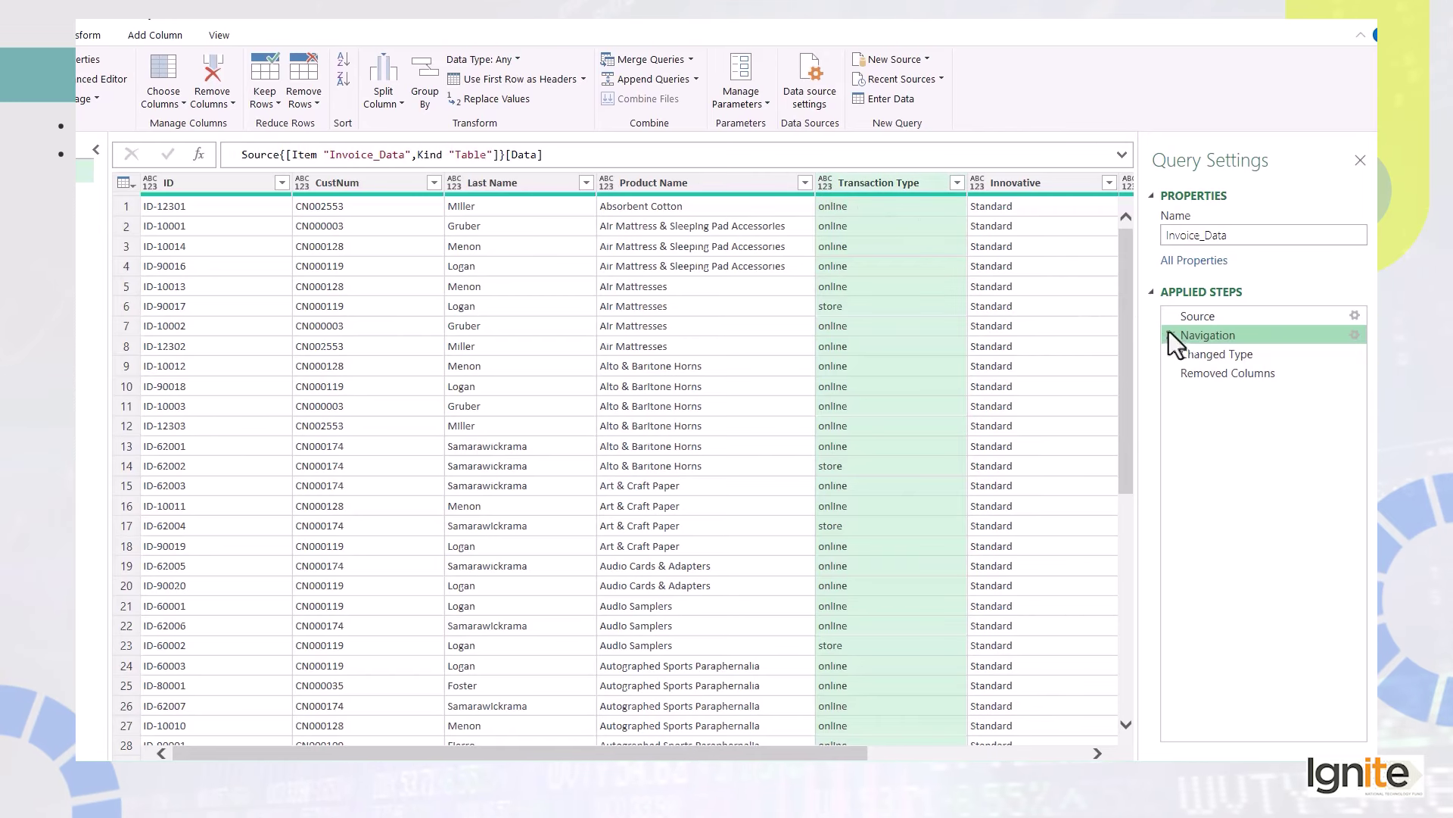
pyautogui.click(1215, 356)
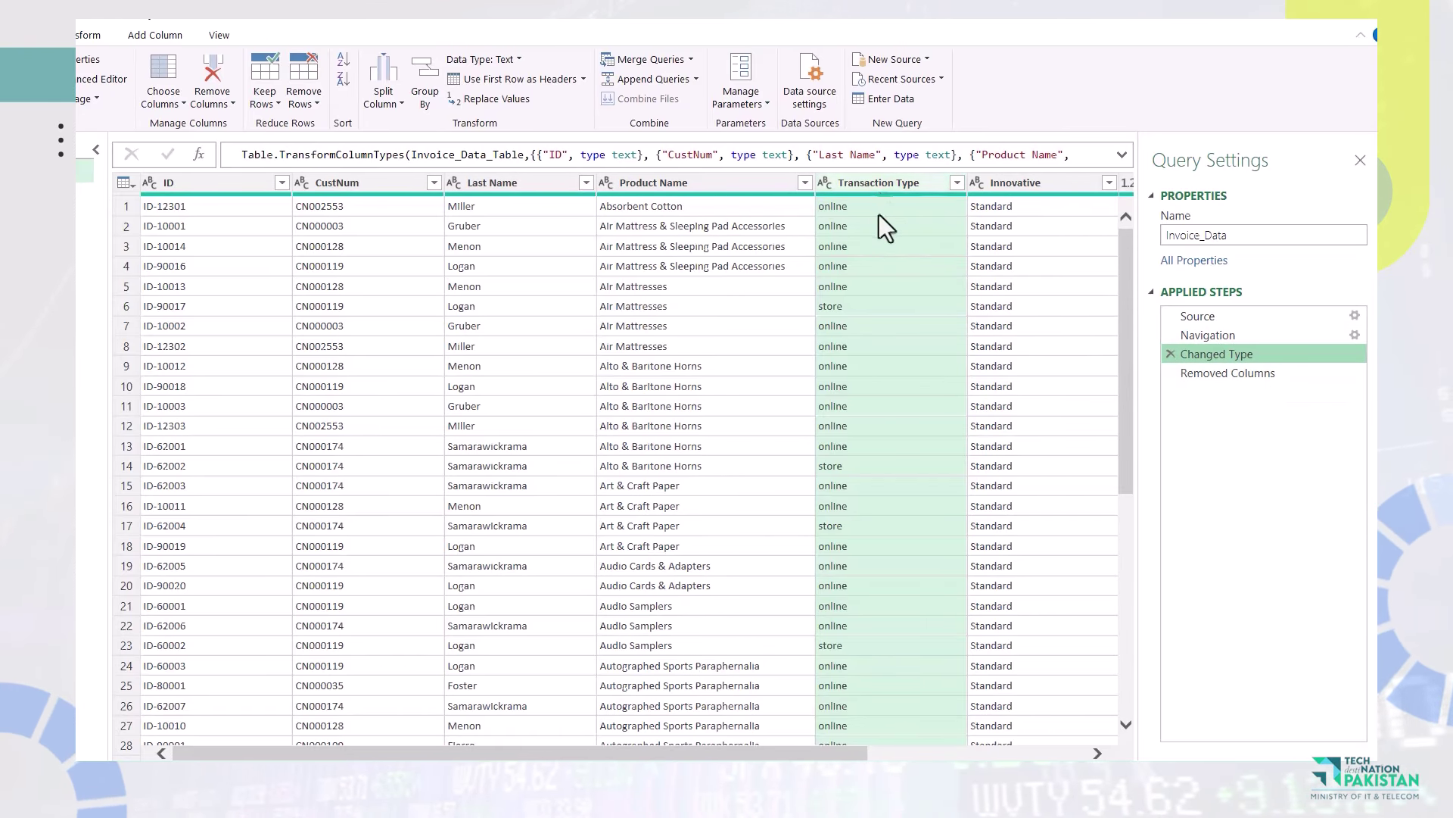
pyautogui.click(1229, 374)
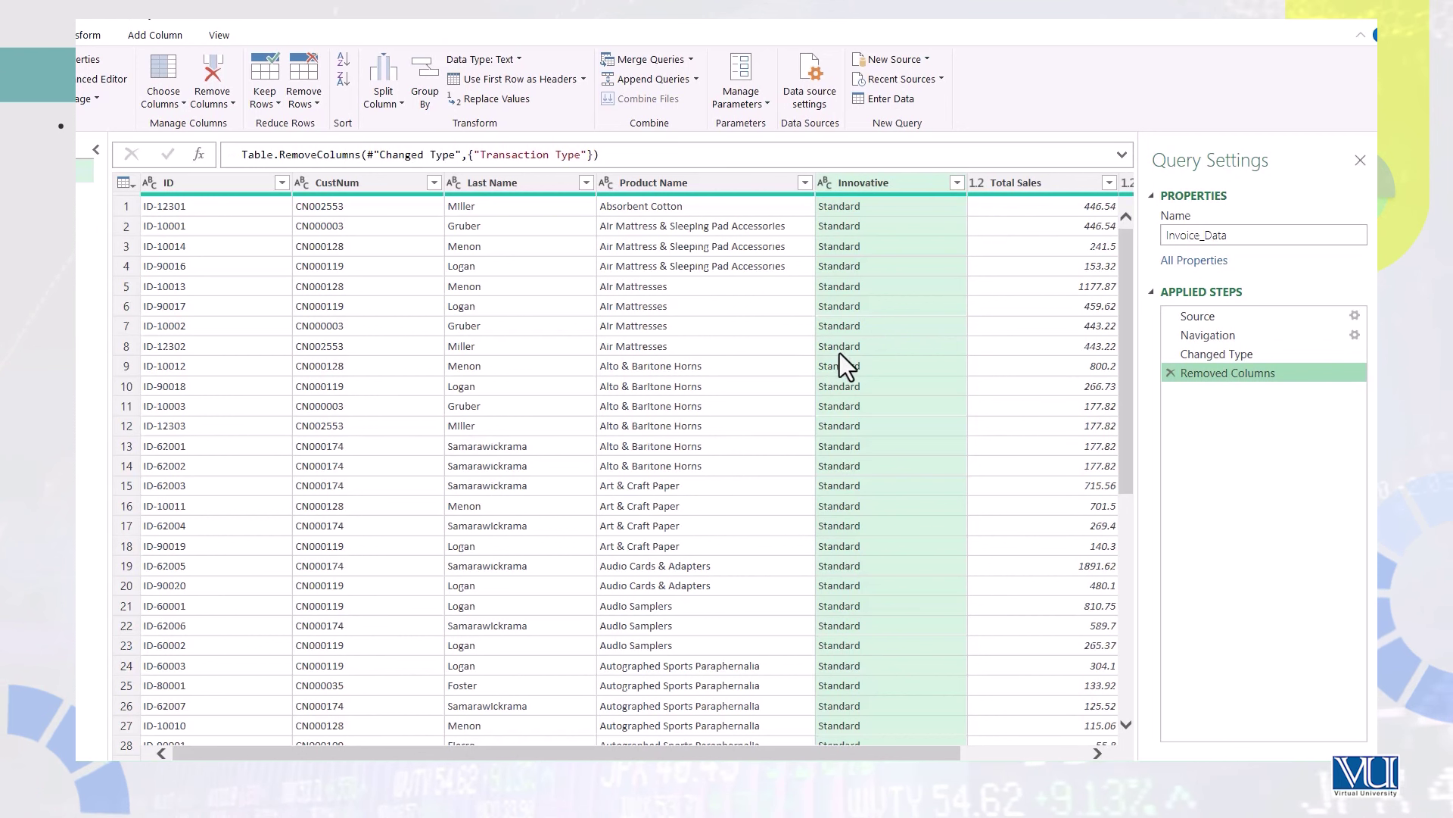
pyautogui.click(508, 184)
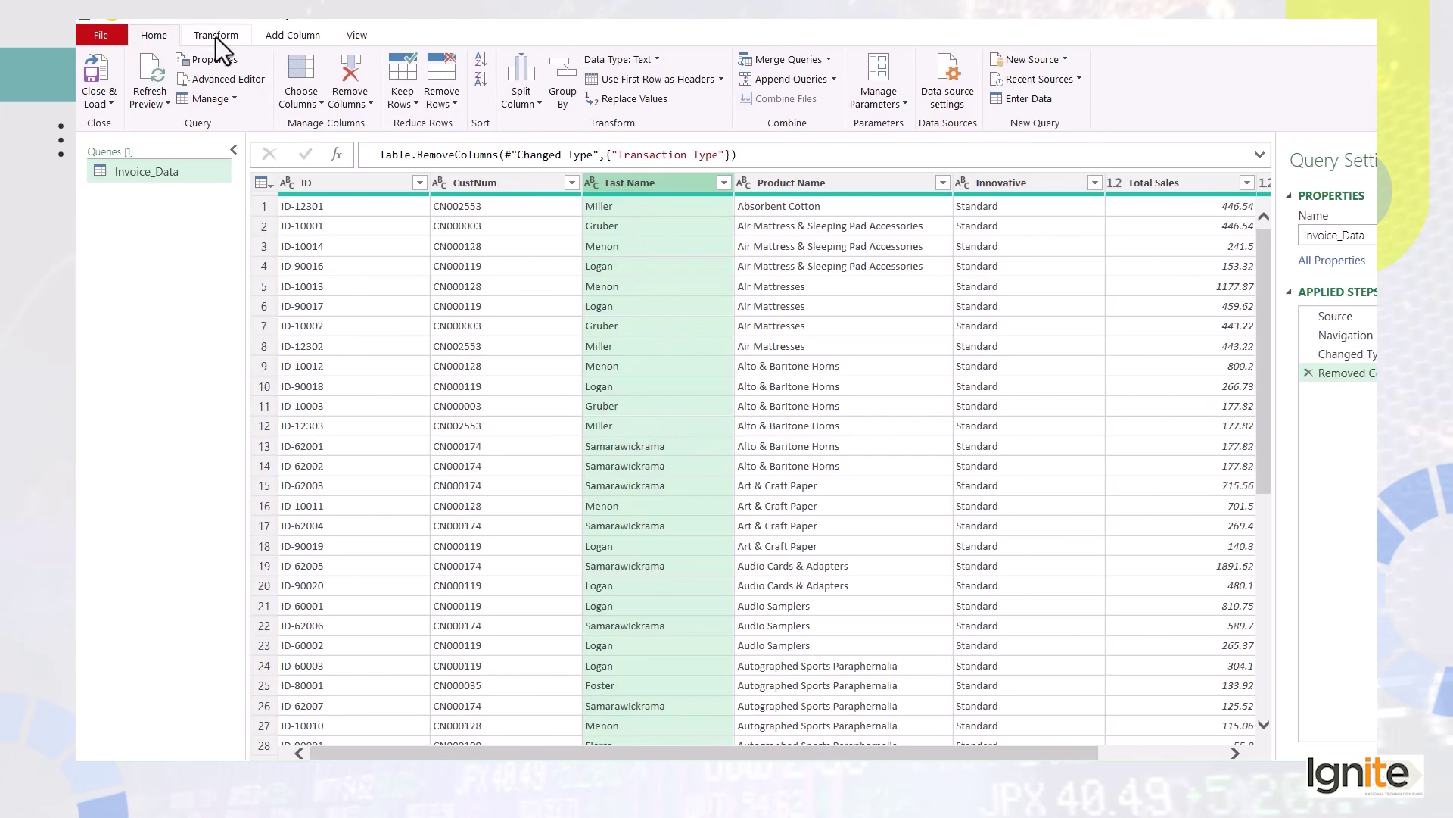
pyautogui.click(181, 36)
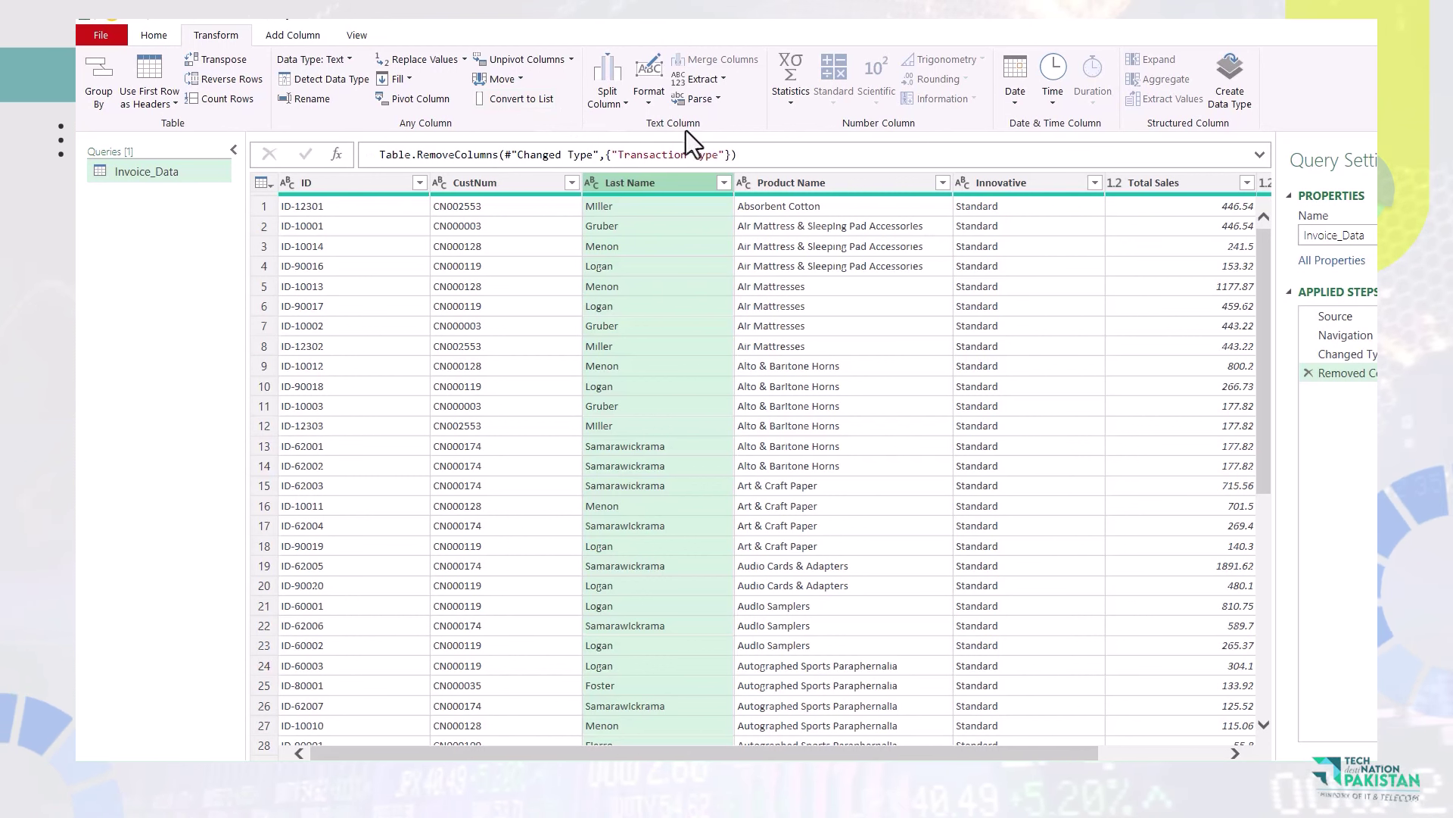
pyautogui.click(646, 94)
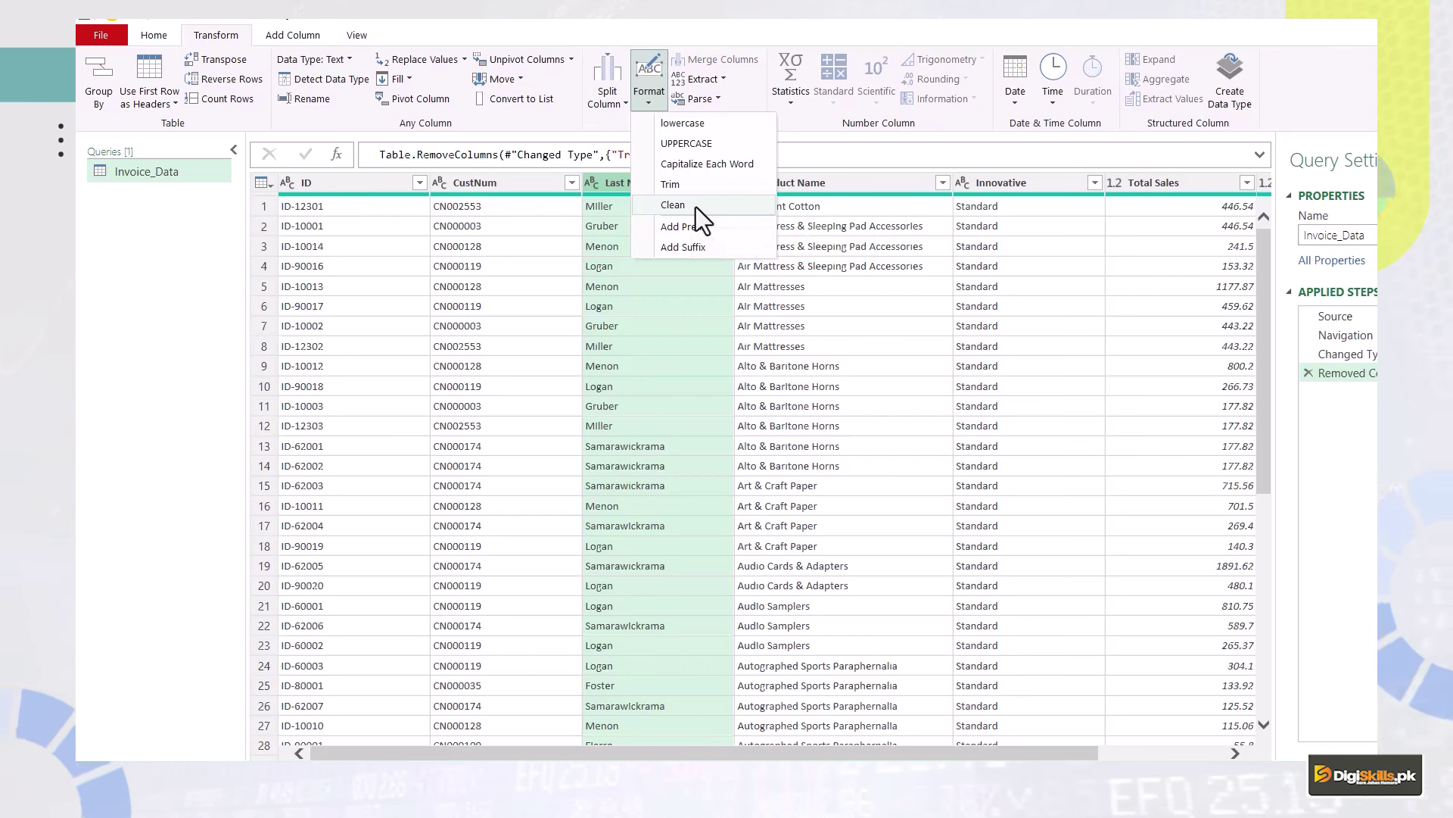
pyautogui.click(706, 145)
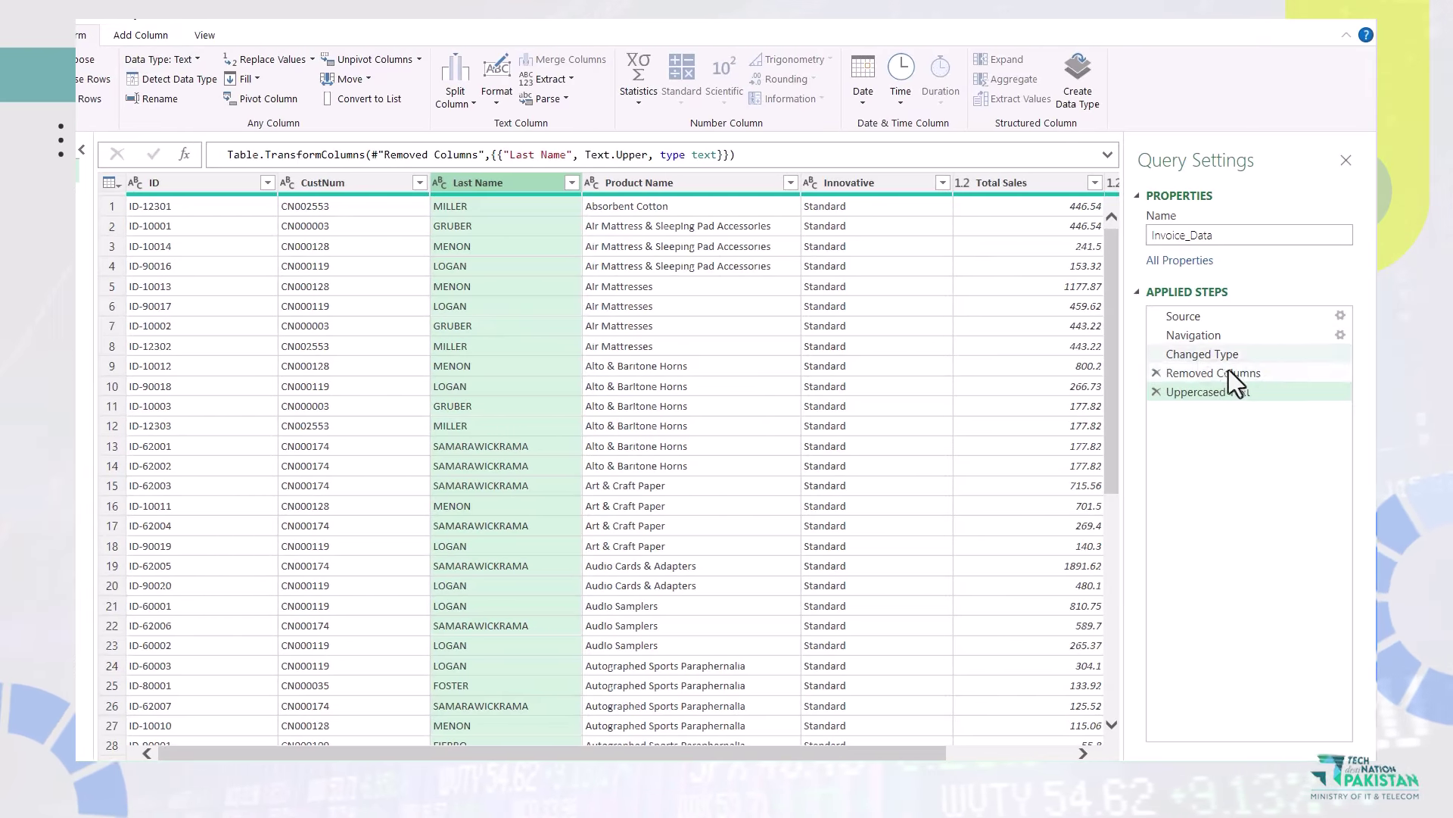
pyautogui.click(1155, 392)
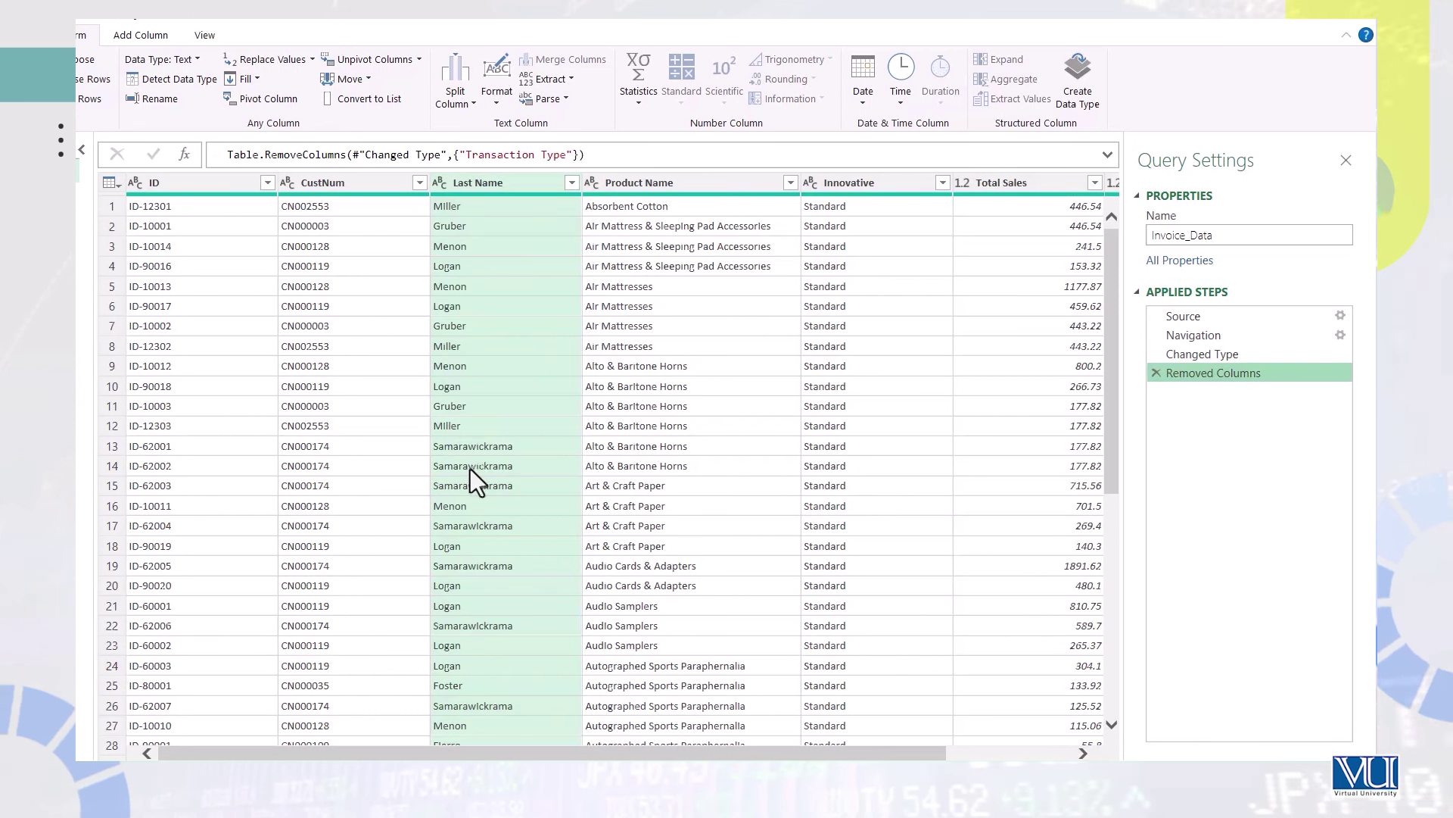
pyautogui.click(487, 186)
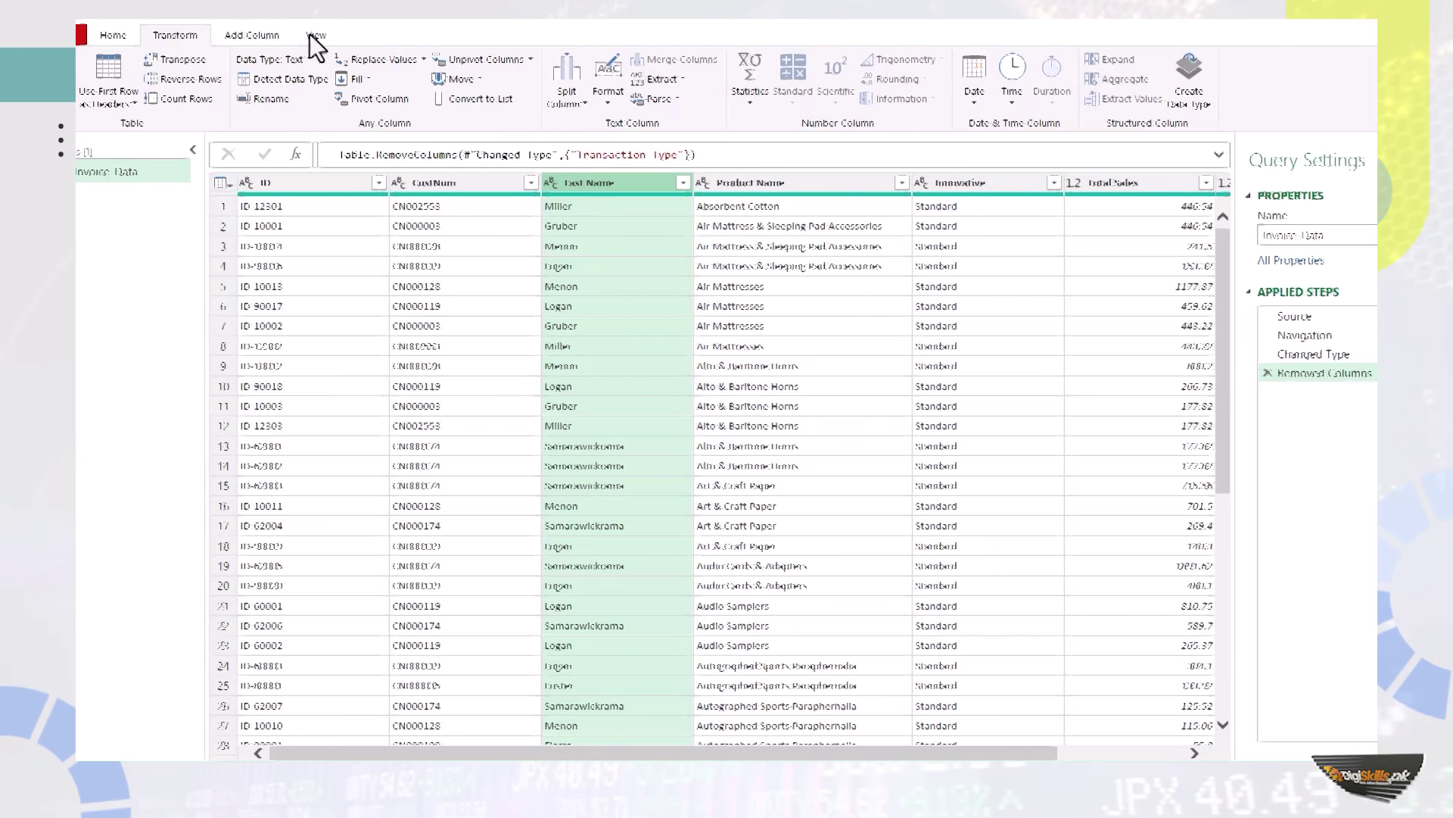
# Add an UPPERCASE column with Last Name in capitals via Add Column > Format.
pyautogui.click(259, 34)
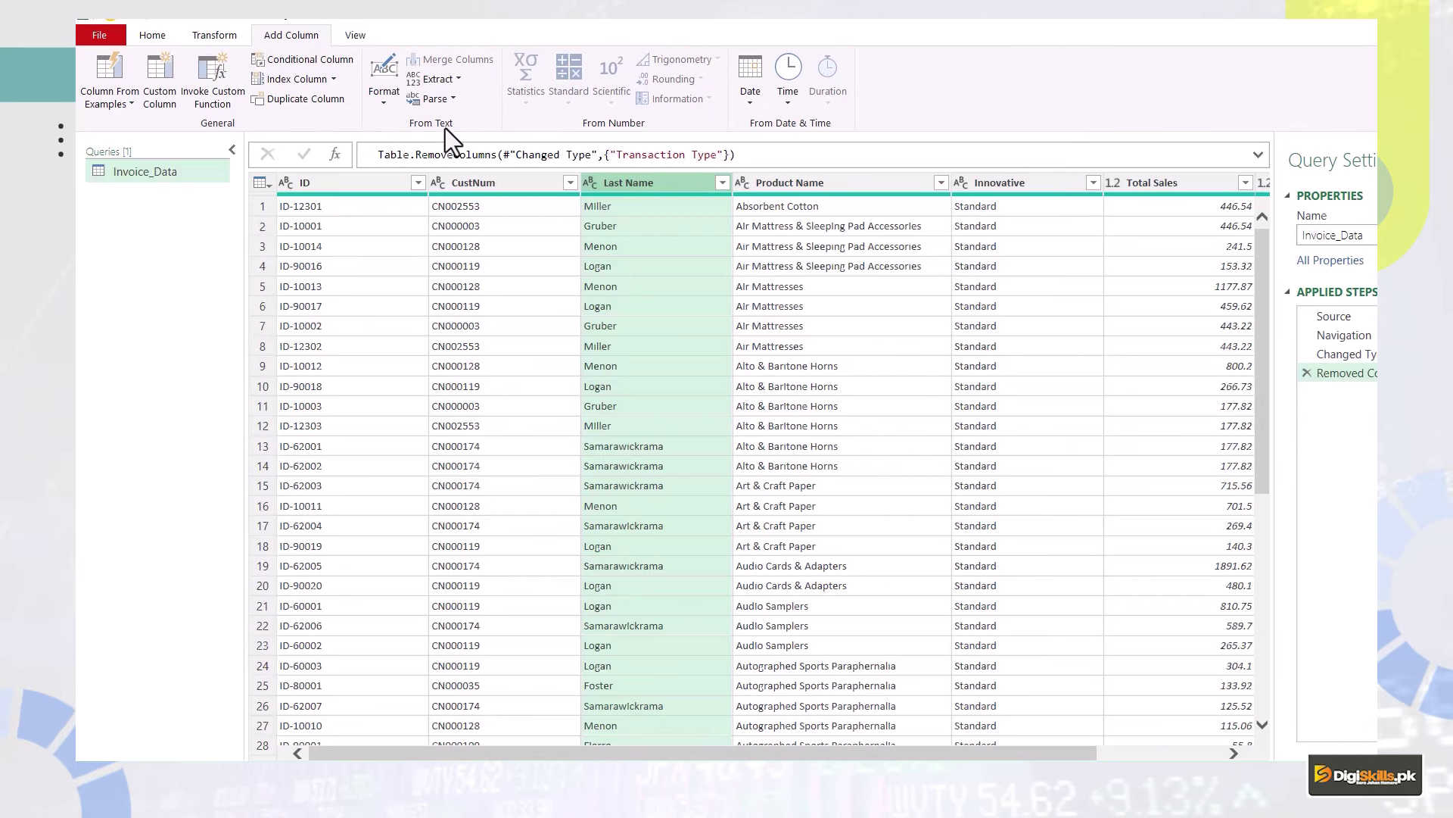
pyautogui.click(383, 92)
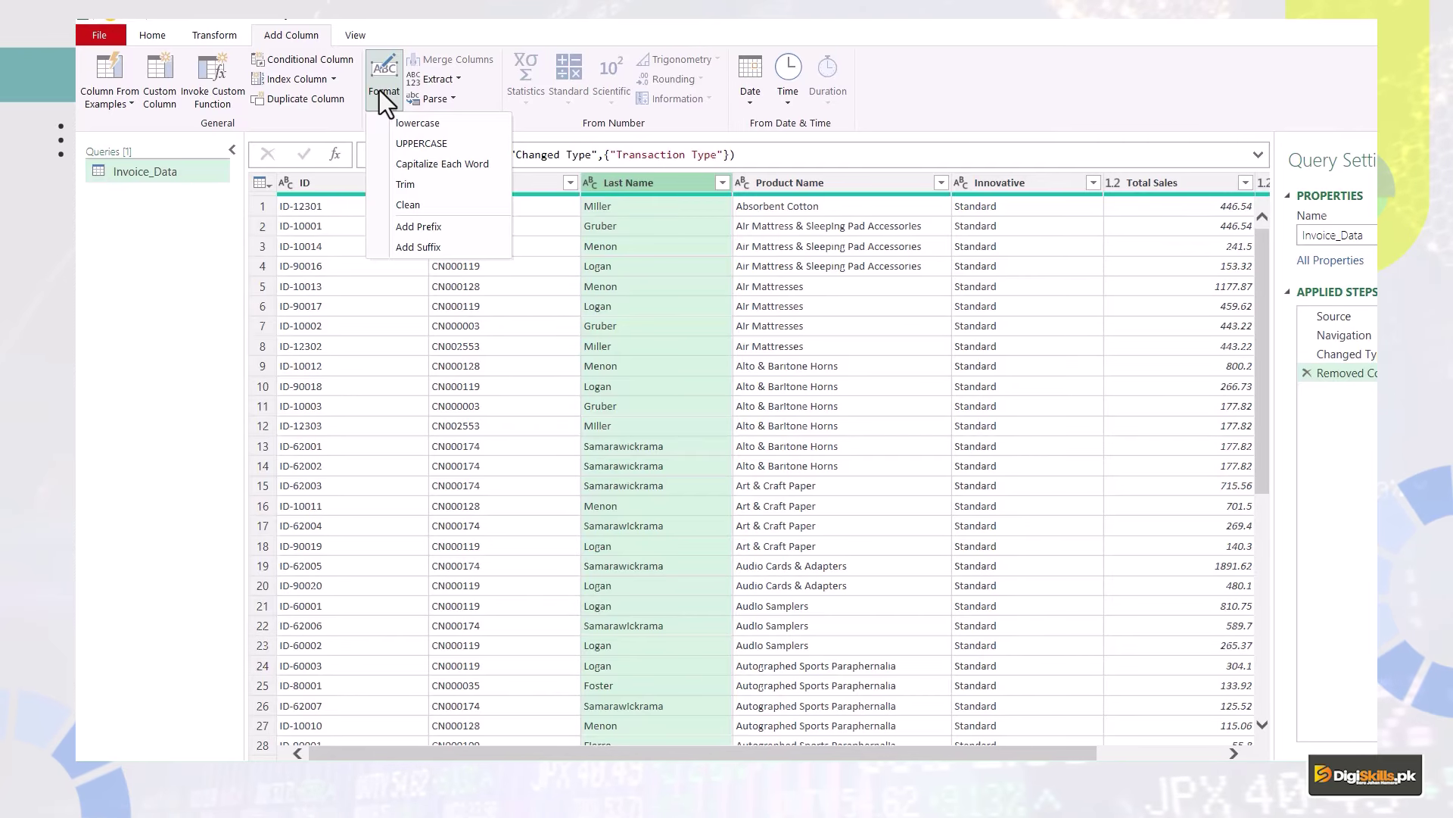
pyautogui.click(476, 143)
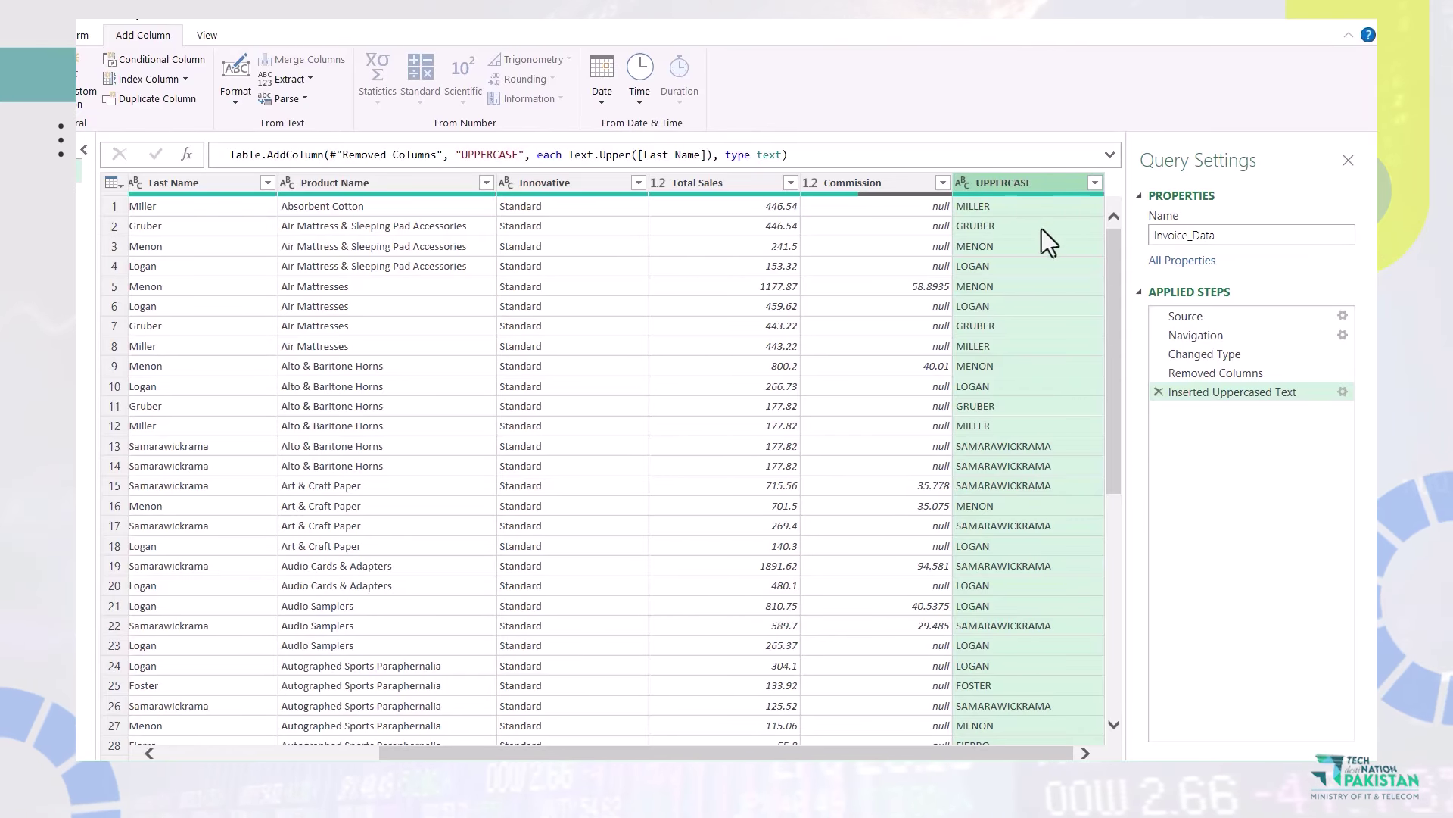
# Delete the uppercase-column step, uppercase Last Name in place, then select the ID column.
pyautogui.click(1158, 391)
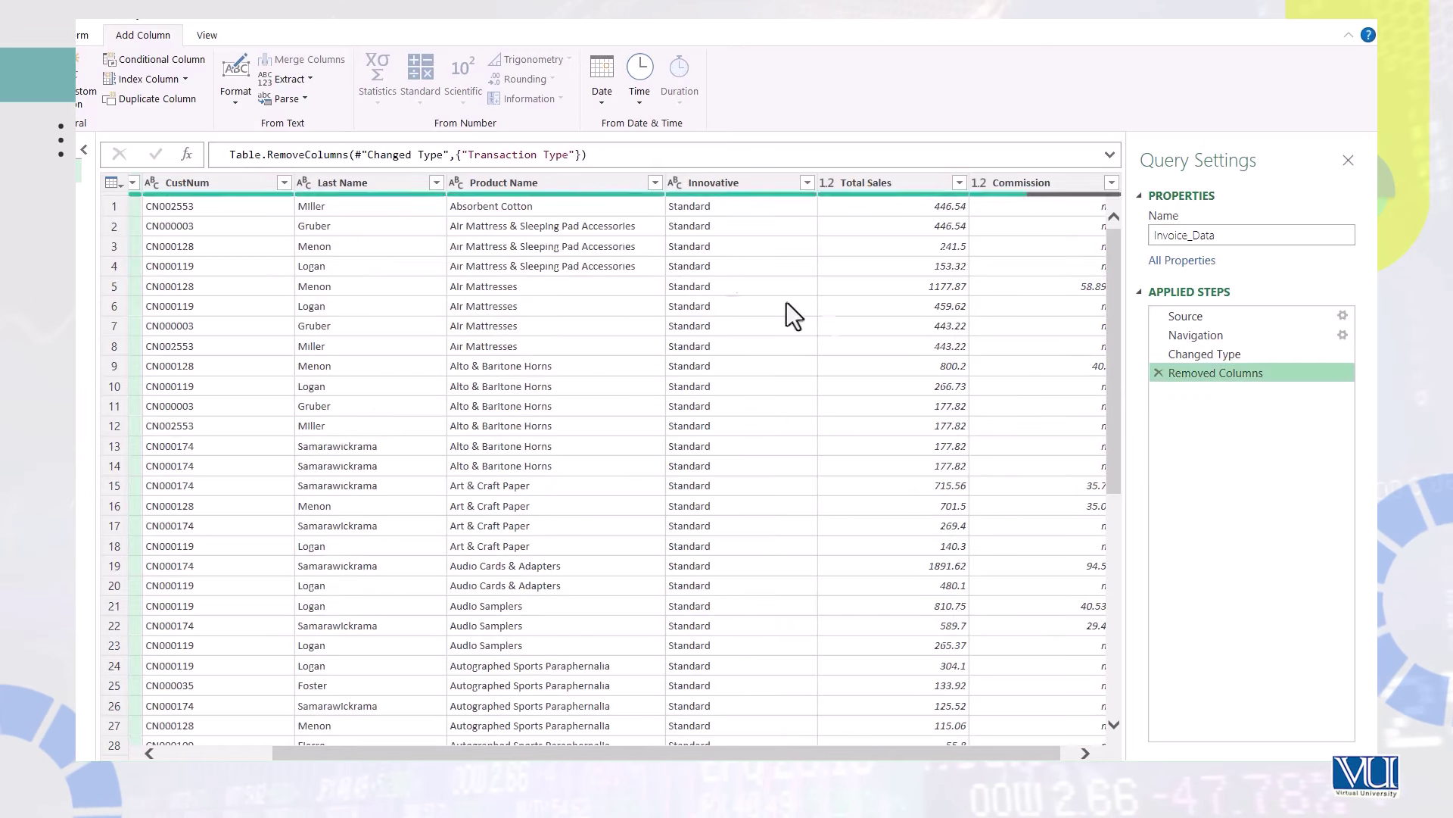
pyautogui.click(348, 187)
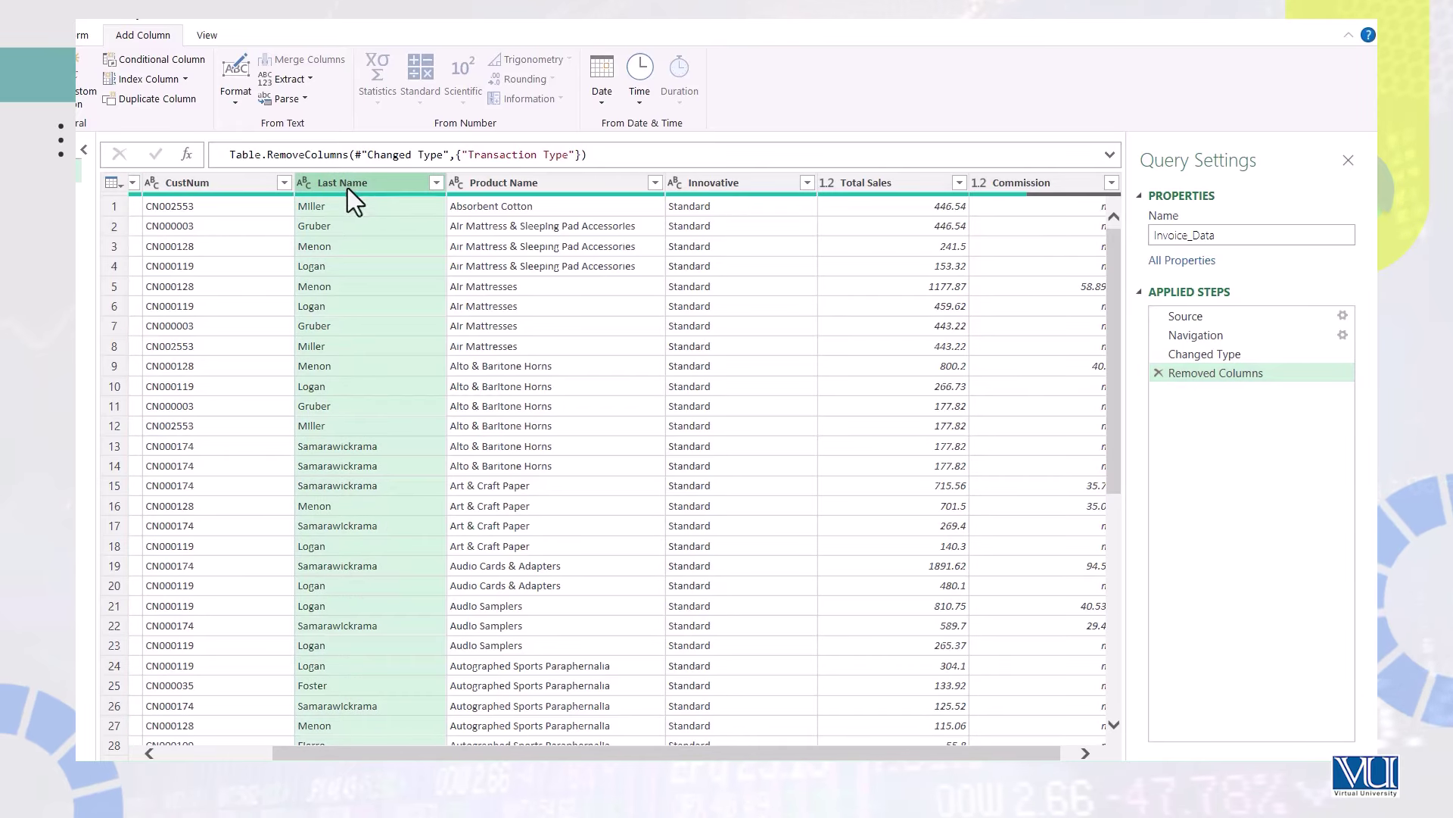
pyautogui.click(209, 36)
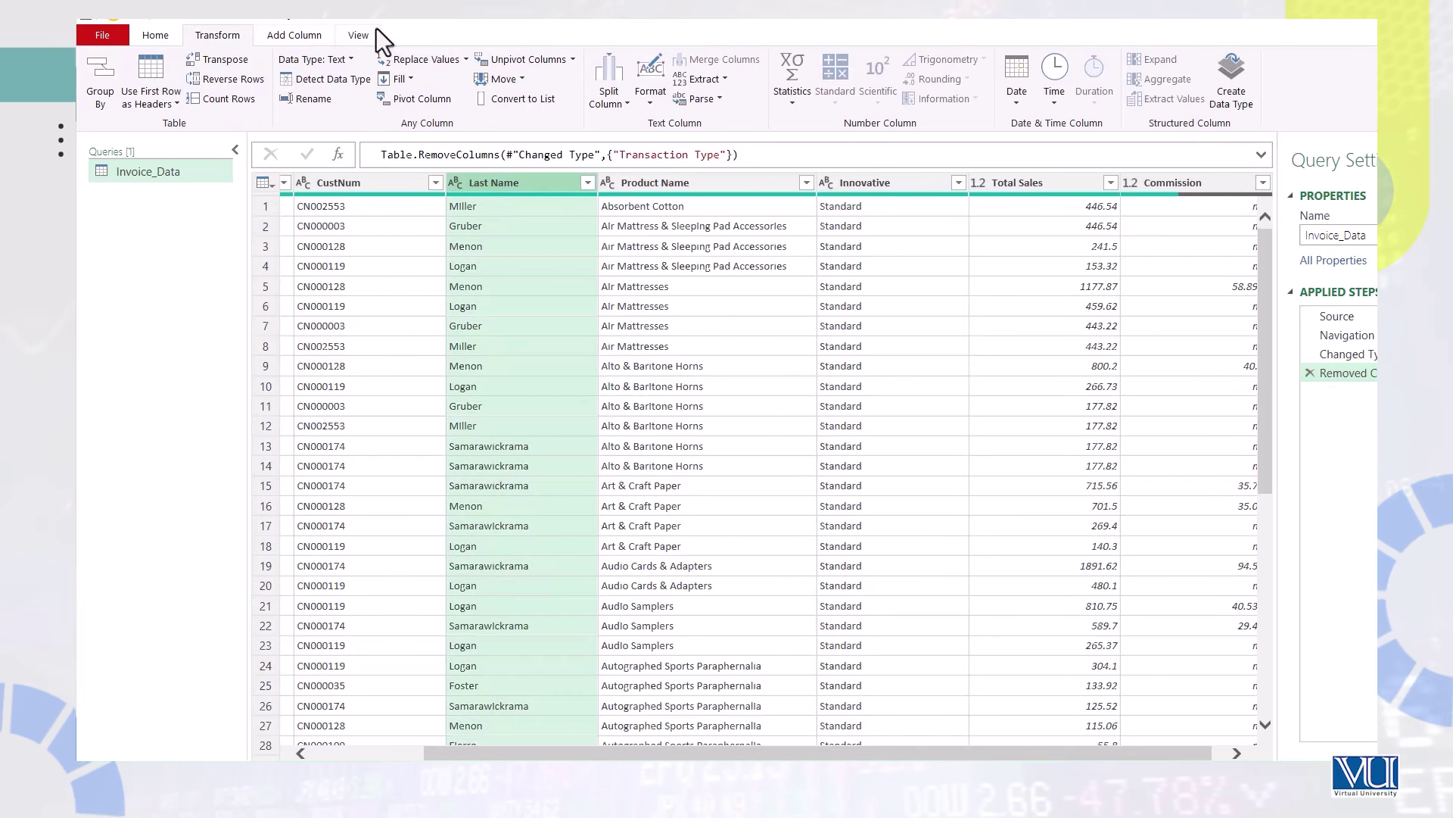
pyautogui.click(647, 88)
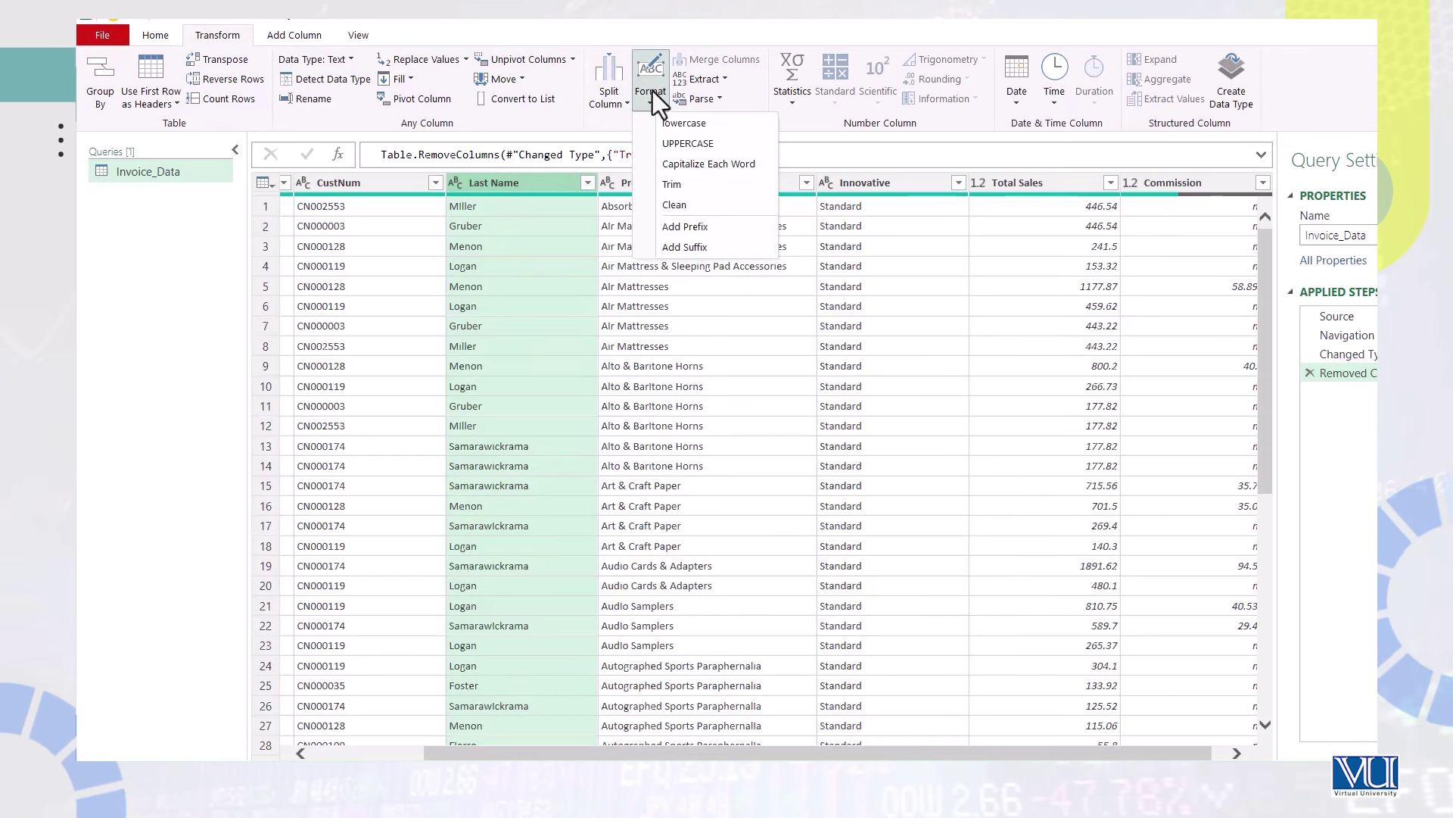
pyautogui.click(675, 147)
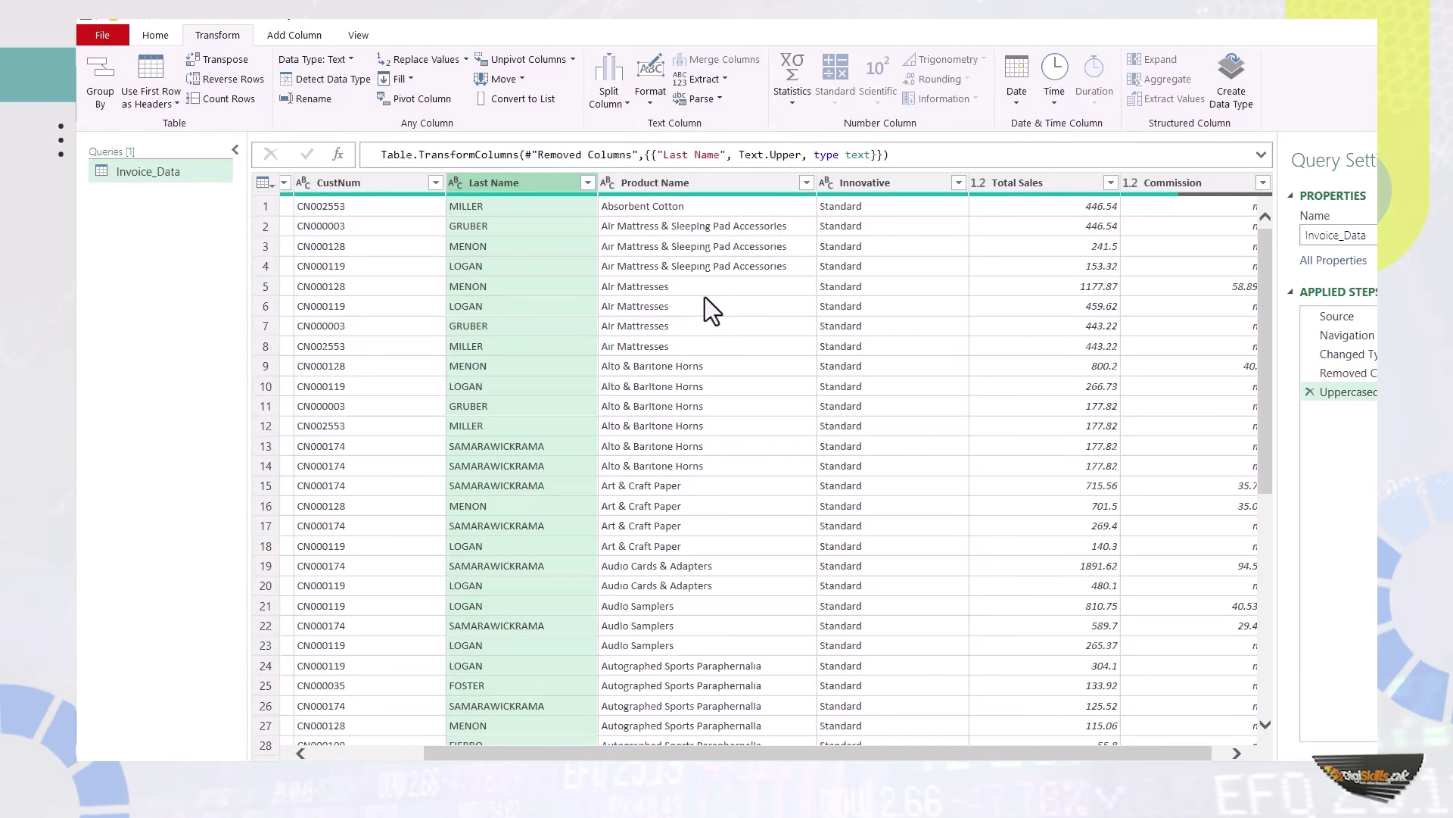
pyautogui.moveTo(606, 753); pyautogui.dragTo(488, 753)
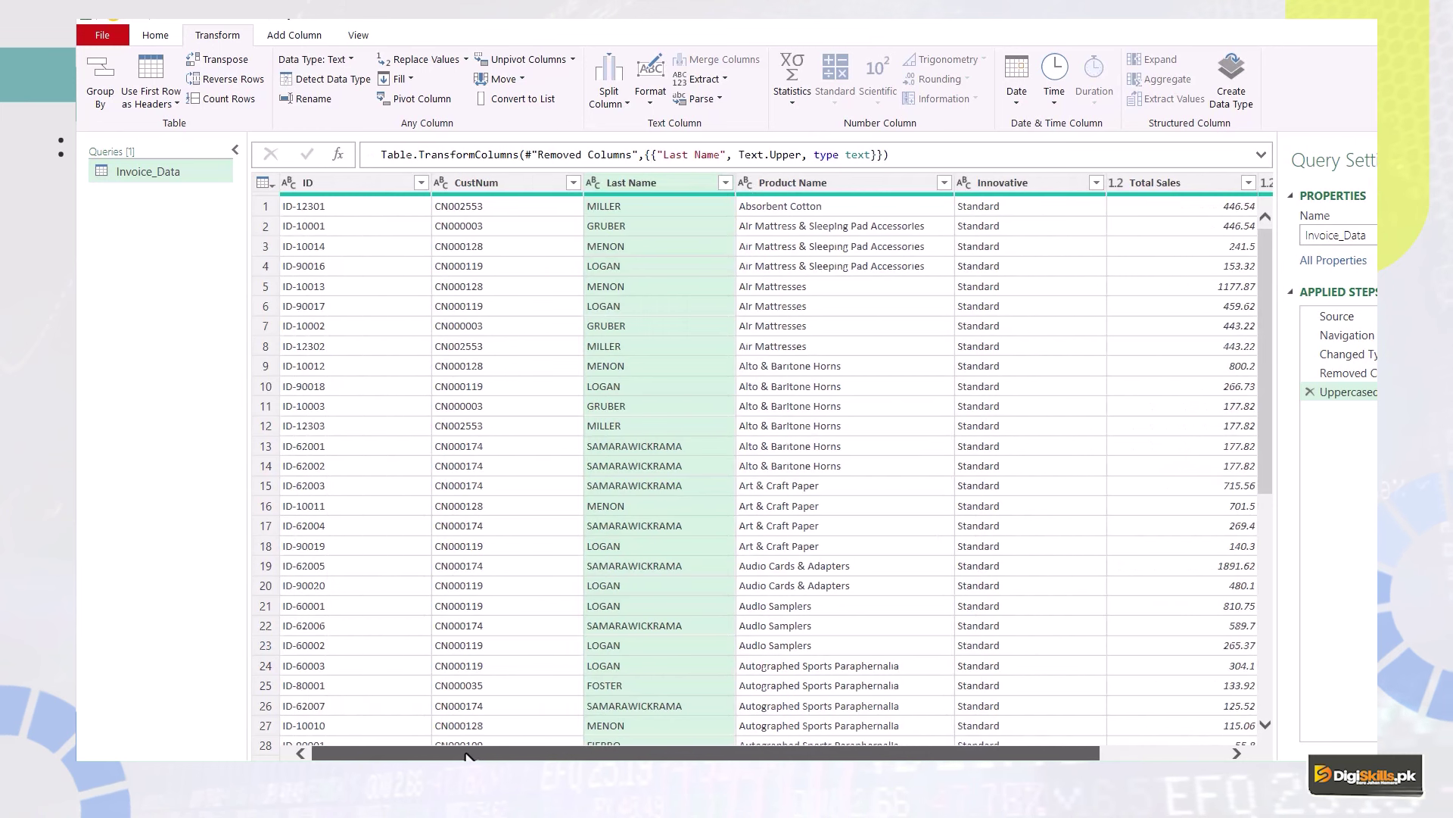
pyautogui.click(330, 188)
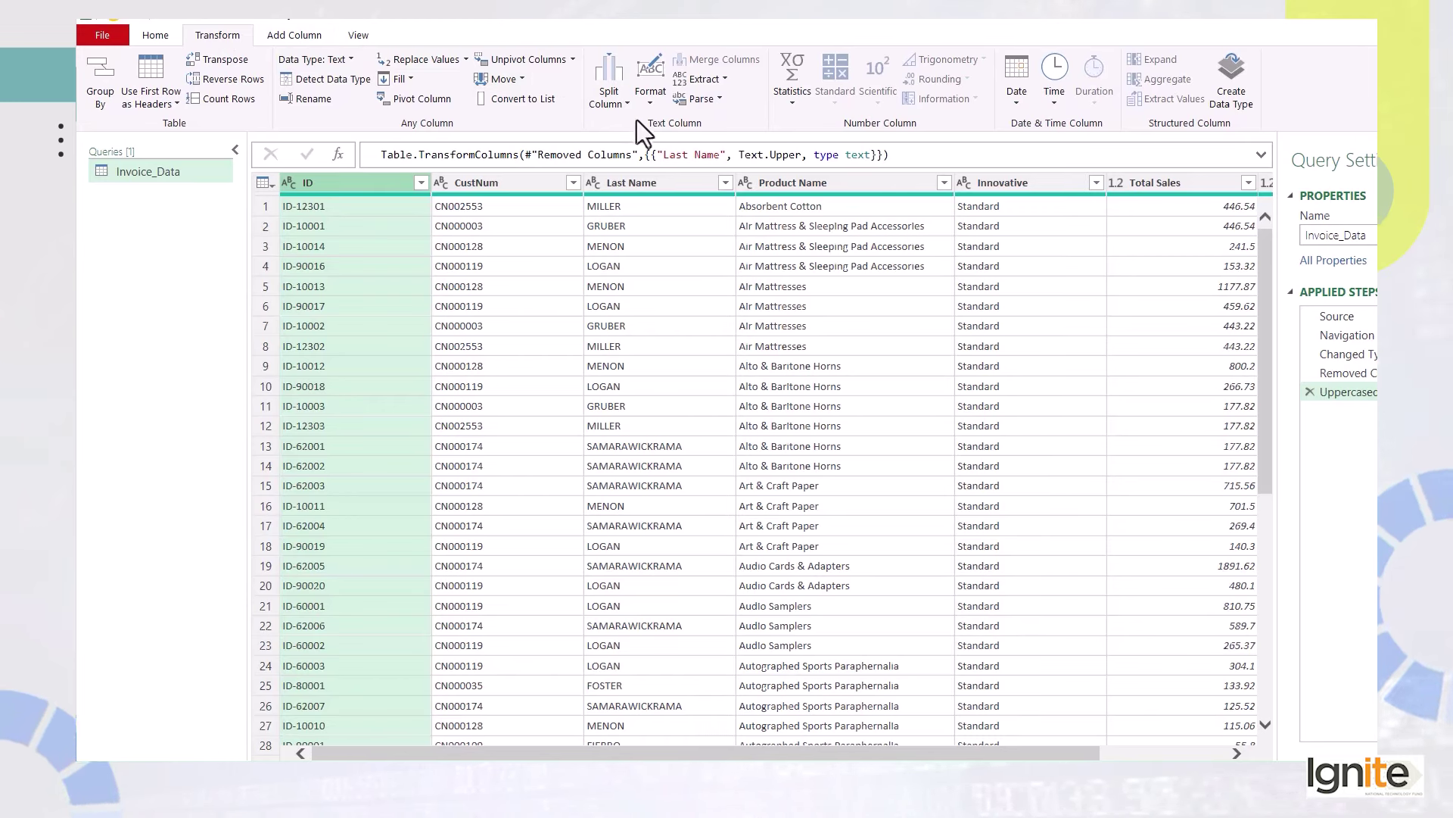
# Split ID by the custom '-' delimiter at the left-most occurrence into ID.1 and ID.2.
pyautogui.click(609, 106)
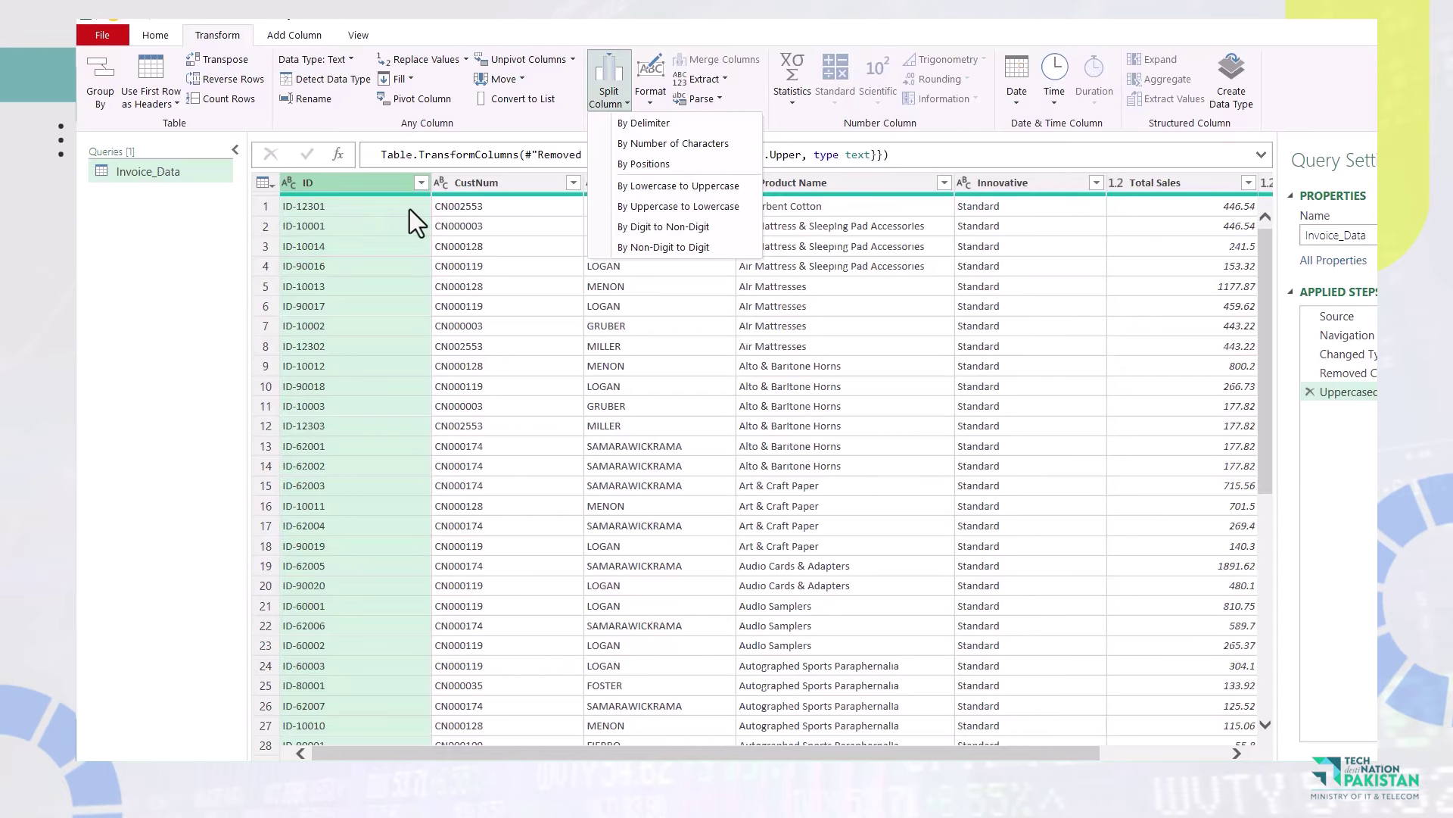
pyautogui.click(675, 123)
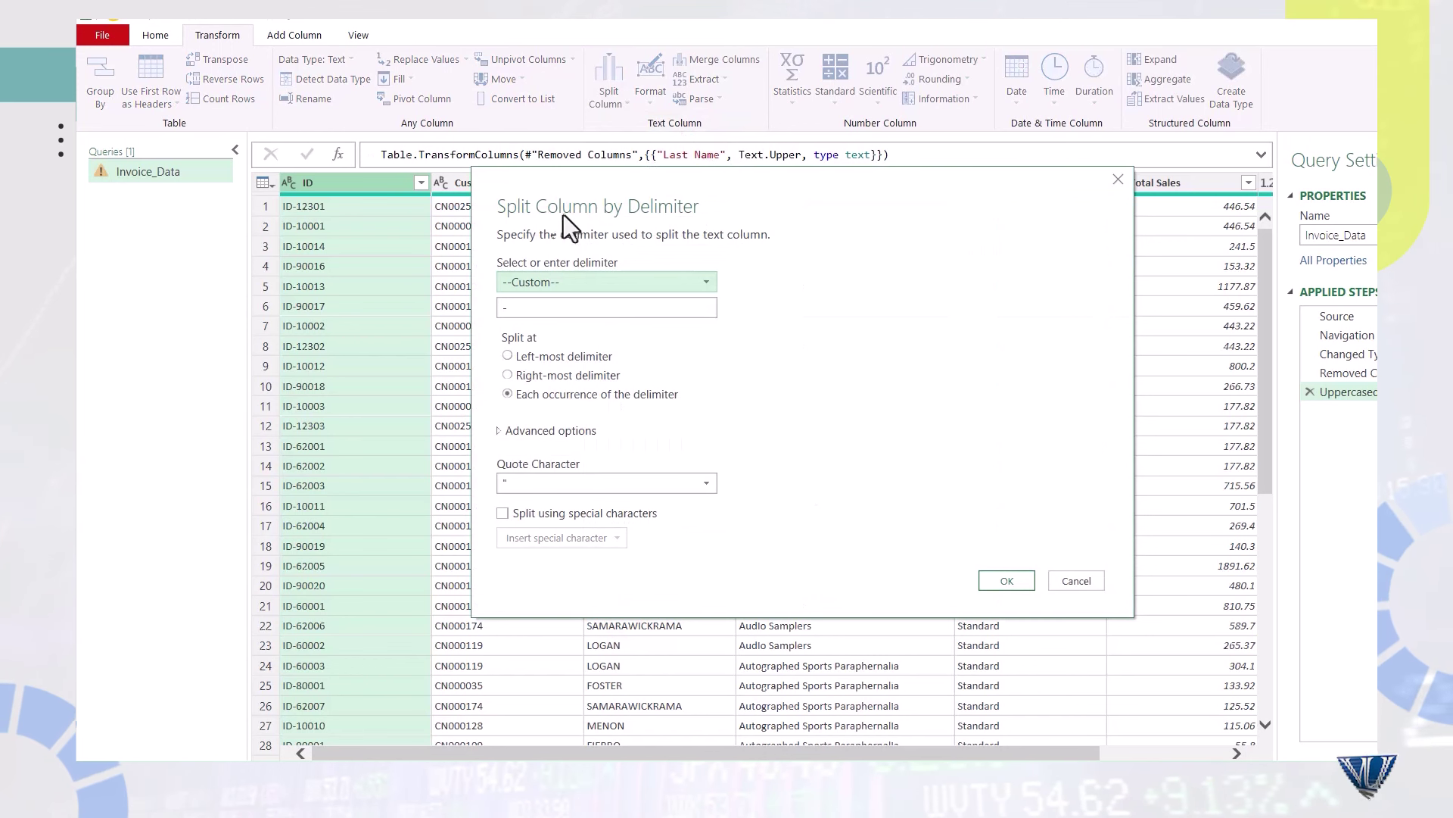
pyautogui.click(573, 277)
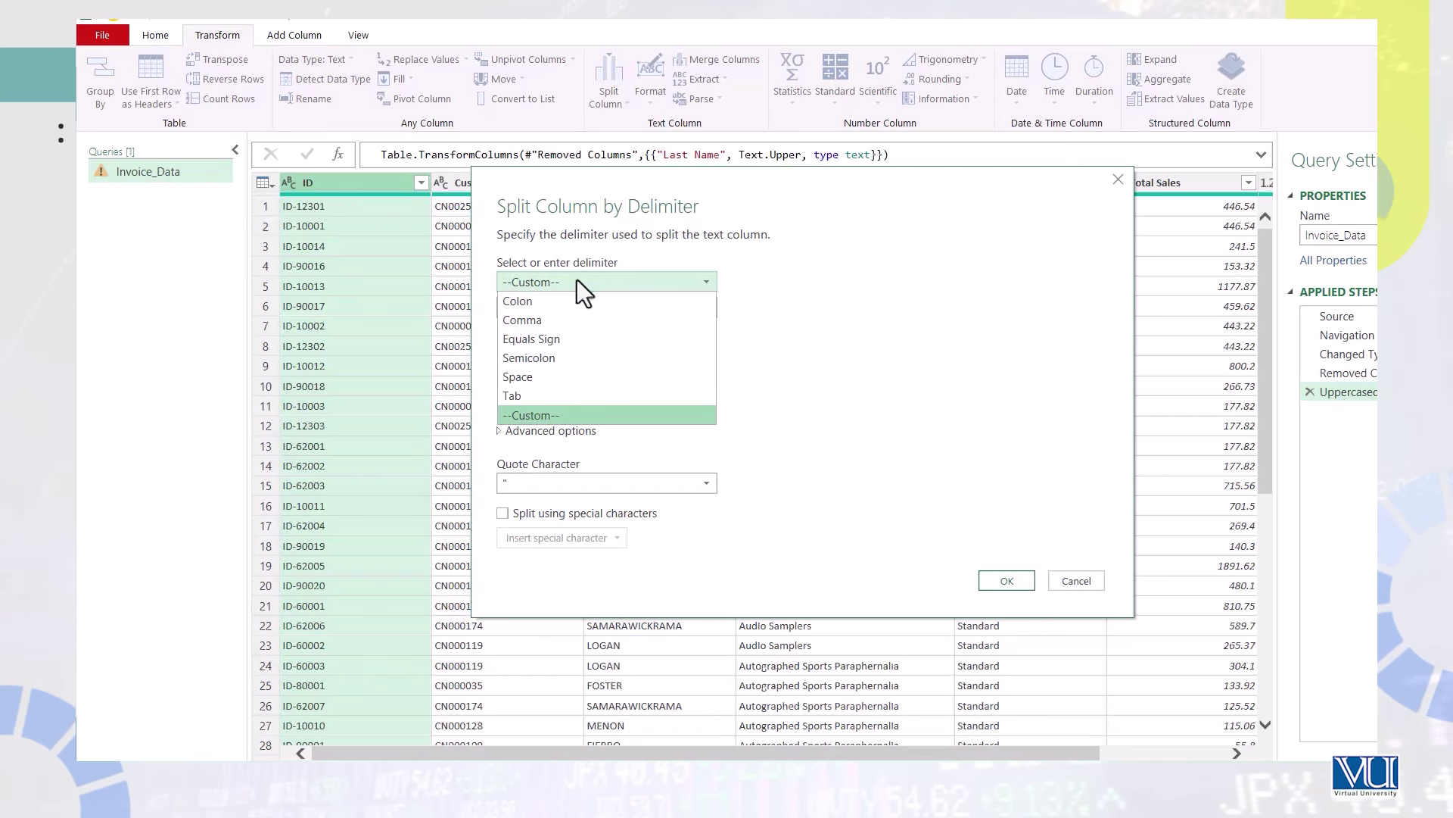
pyautogui.click(577, 279)
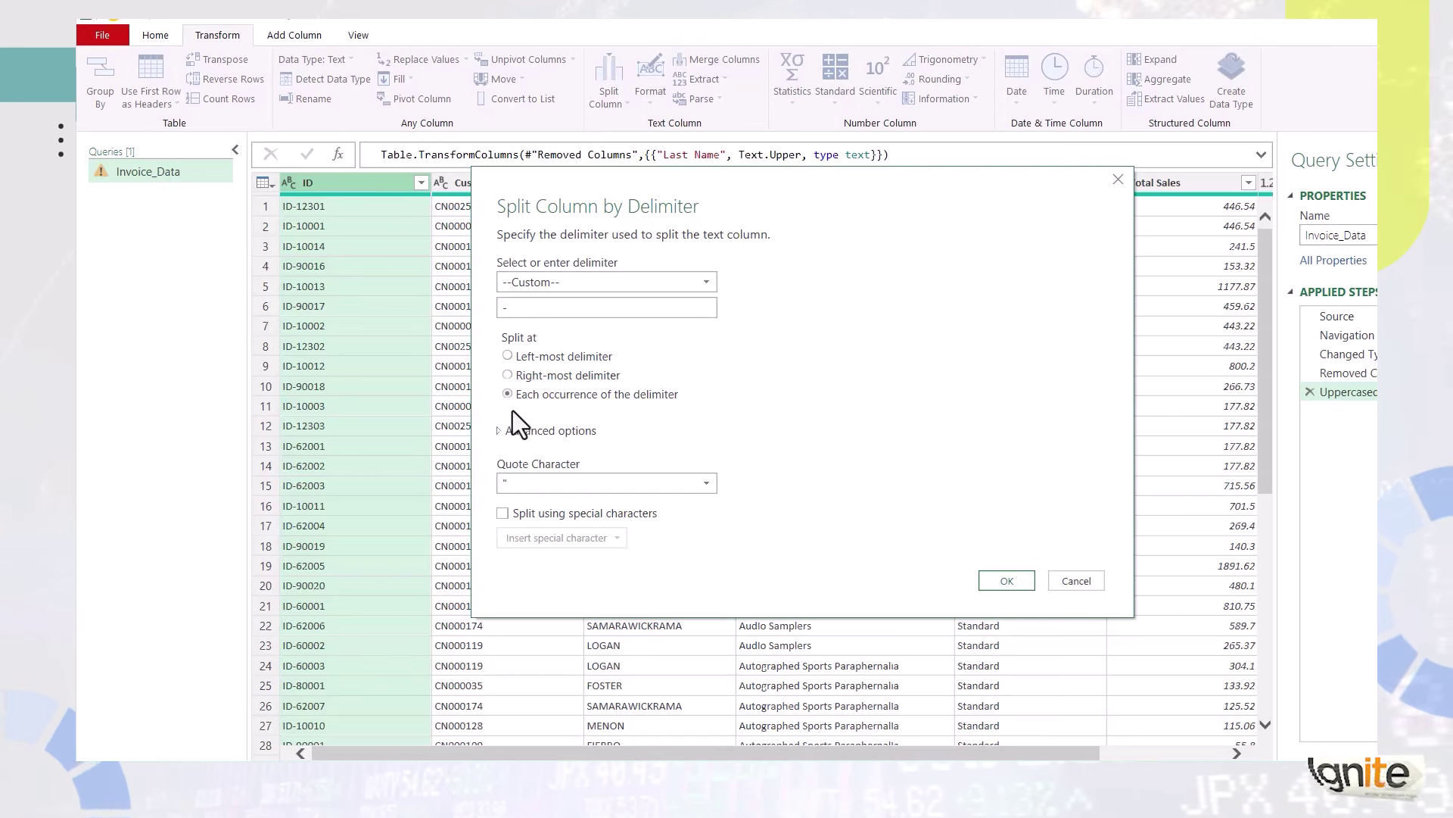
pyautogui.click(508, 356)
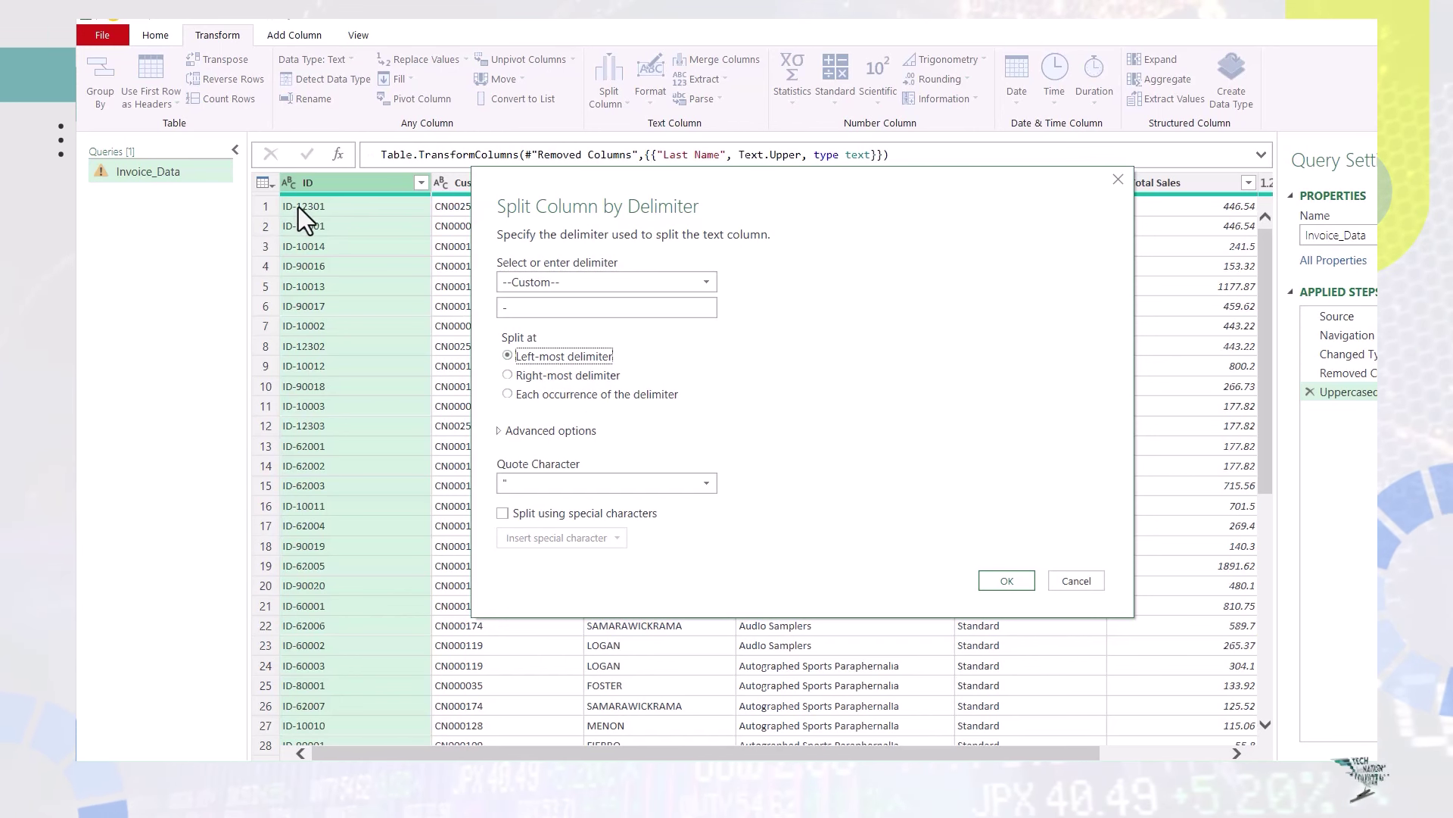
pyautogui.click(525, 376)
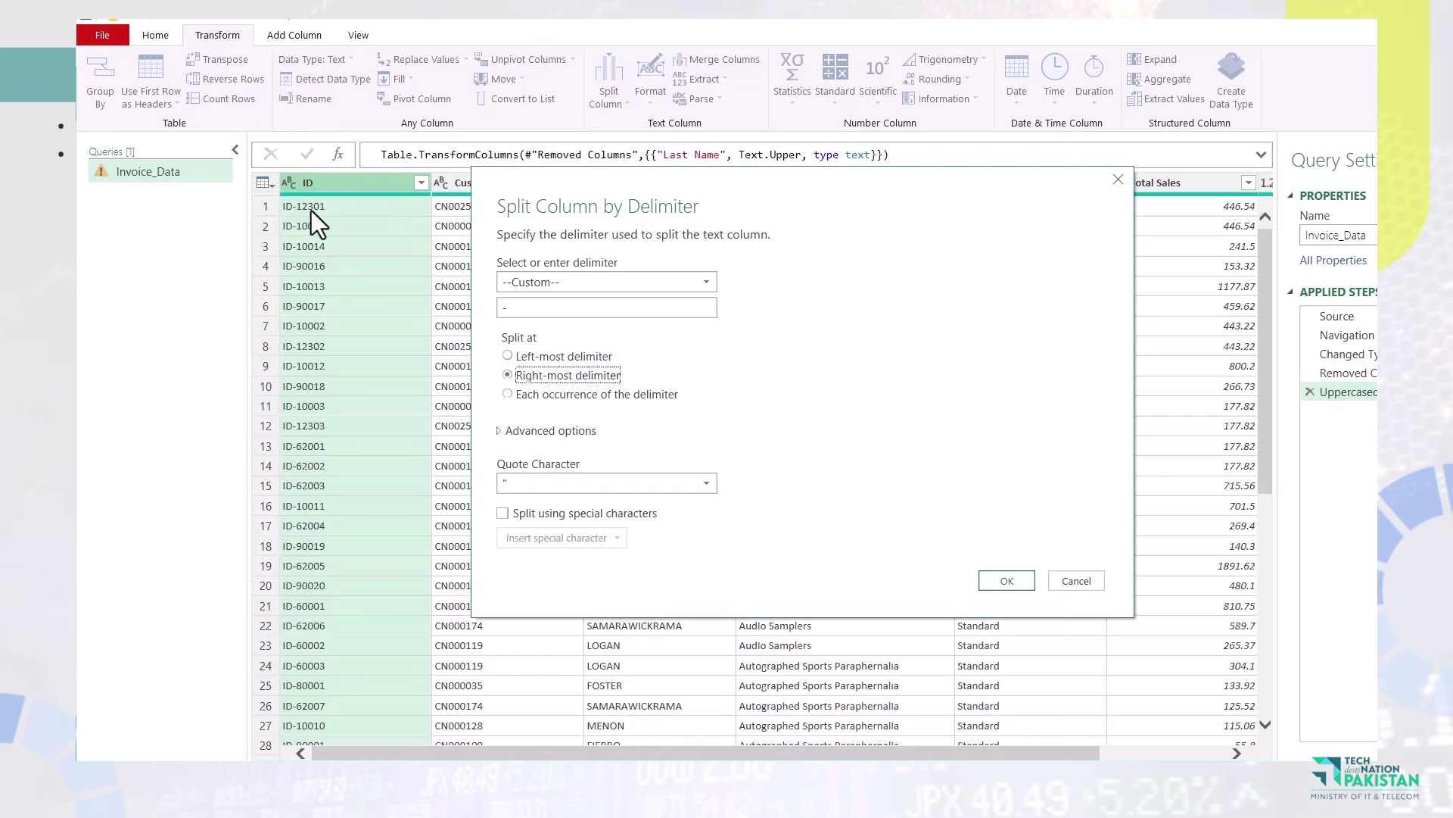
pyautogui.click(507, 394)
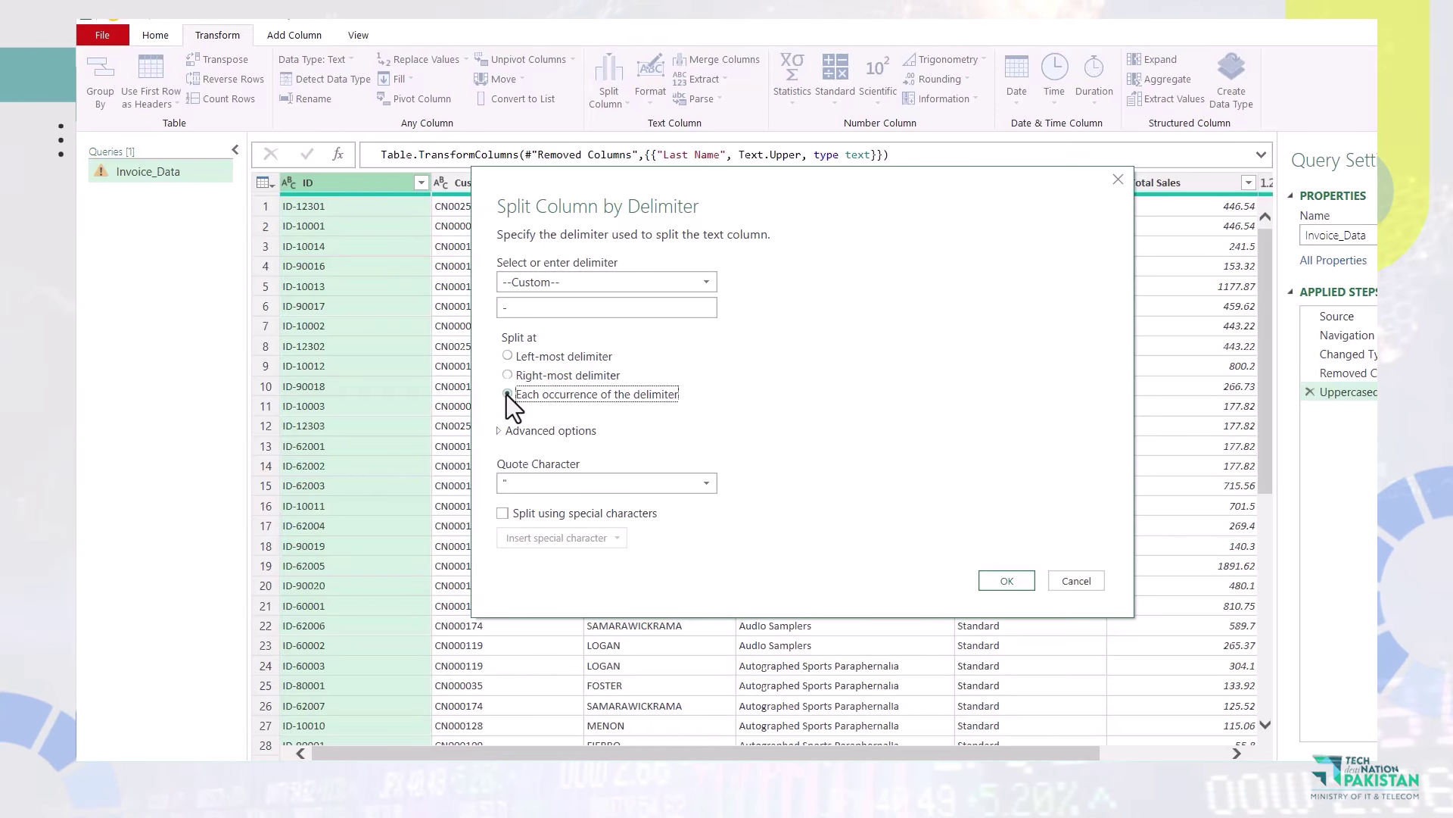
pyautogui.click(508, 356)
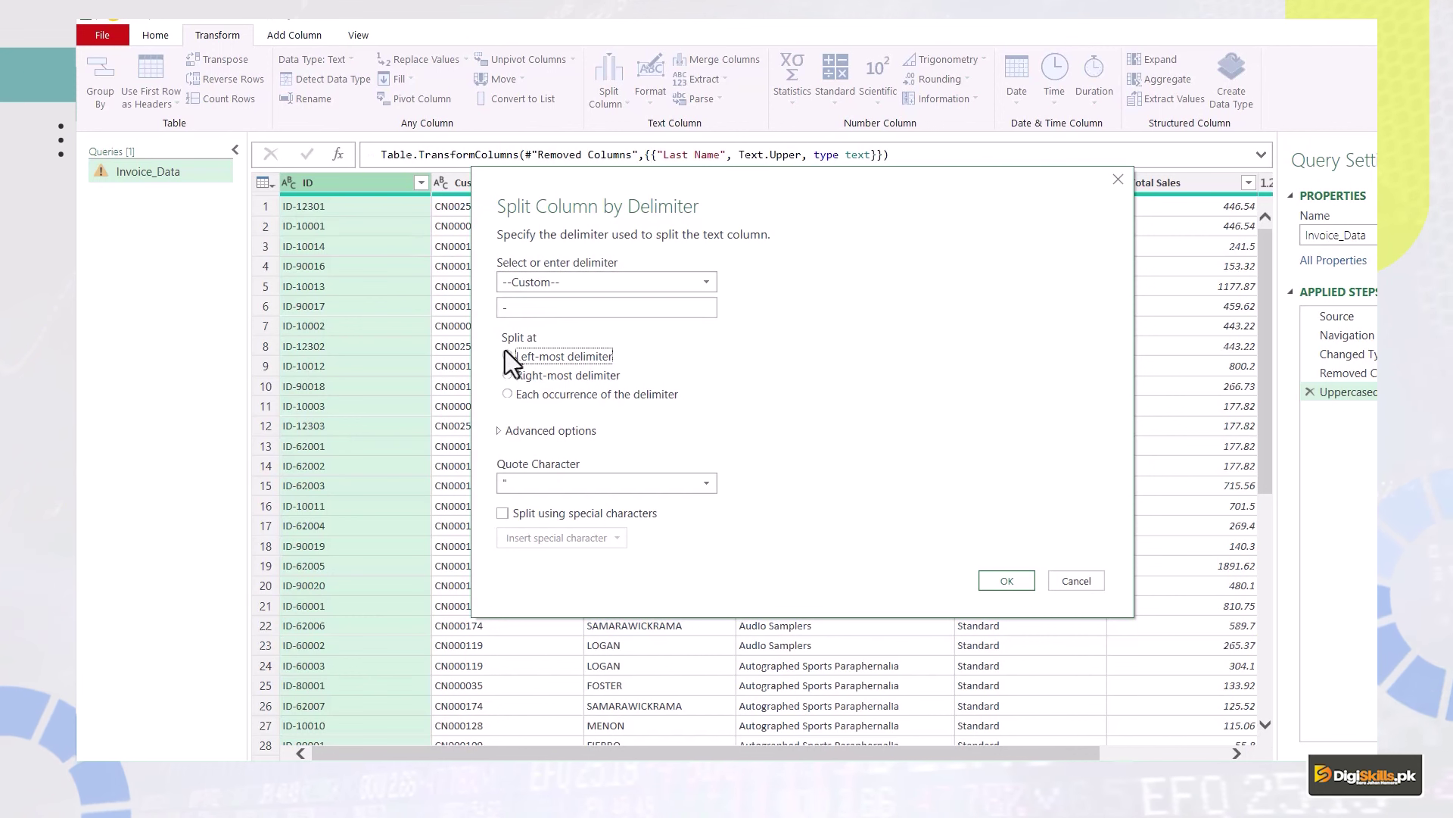
pyautogui.click(511, 375)
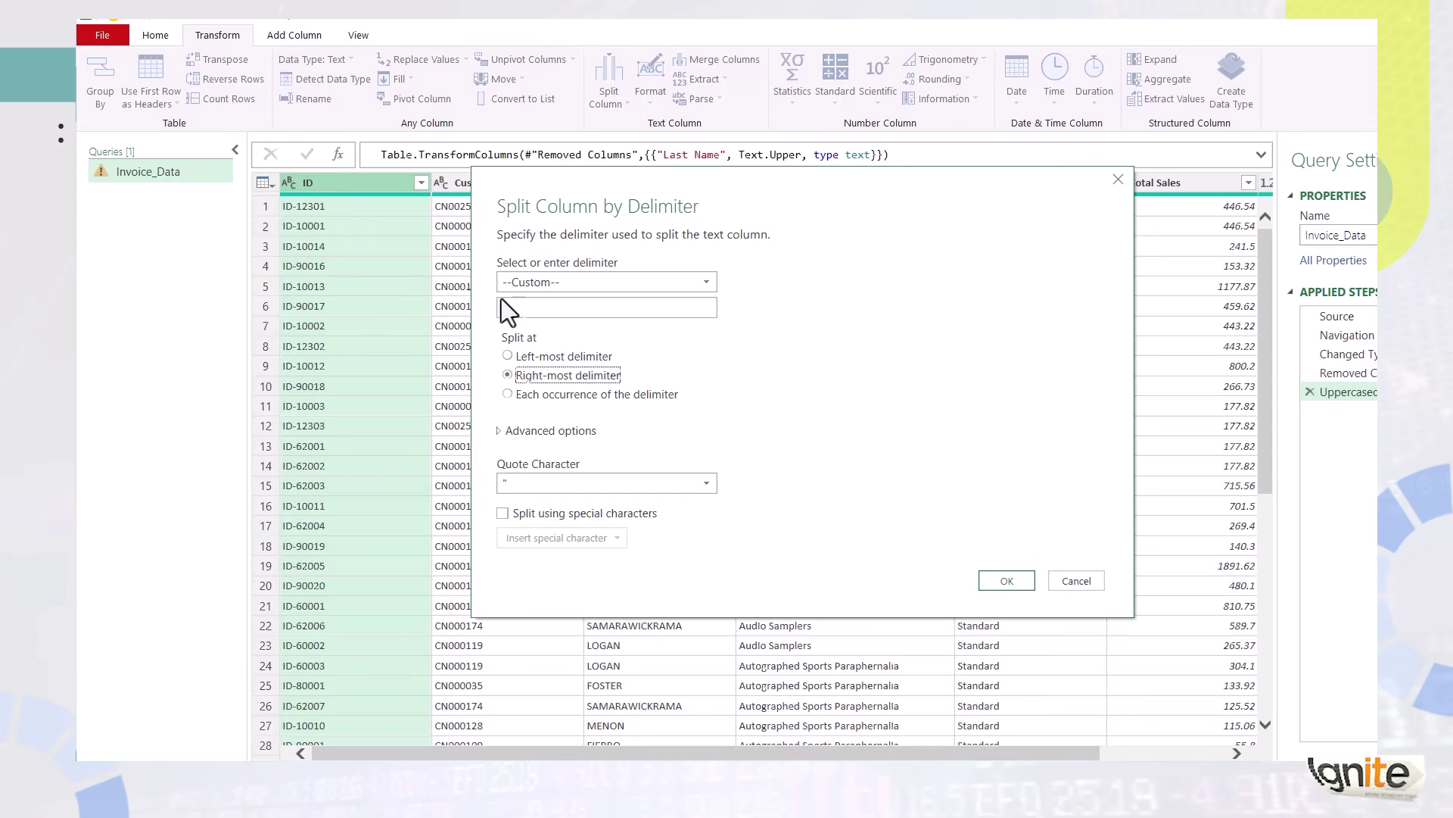
pyautogui.click(530, 354)
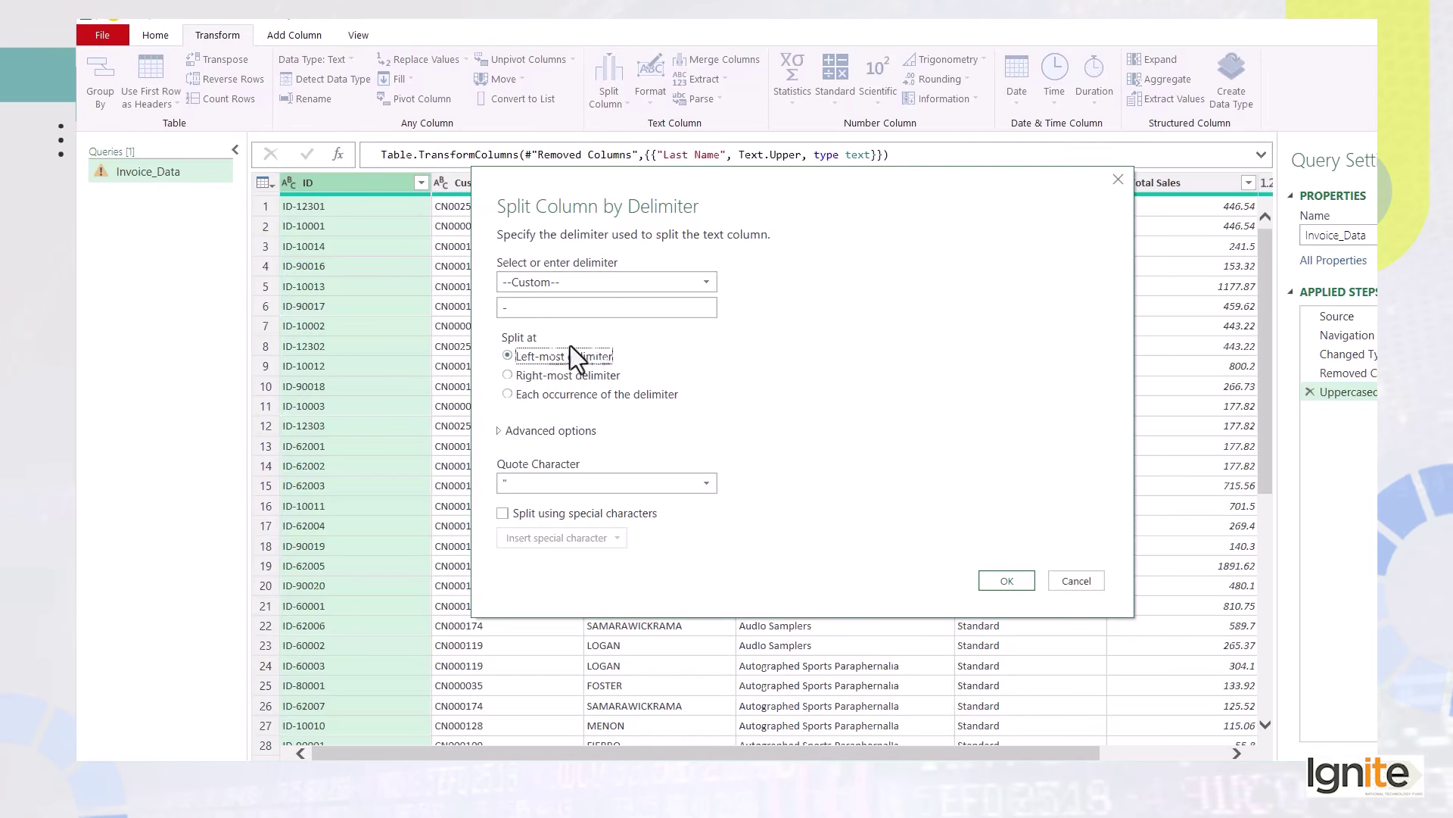
pyautogui.click(1008, 583)
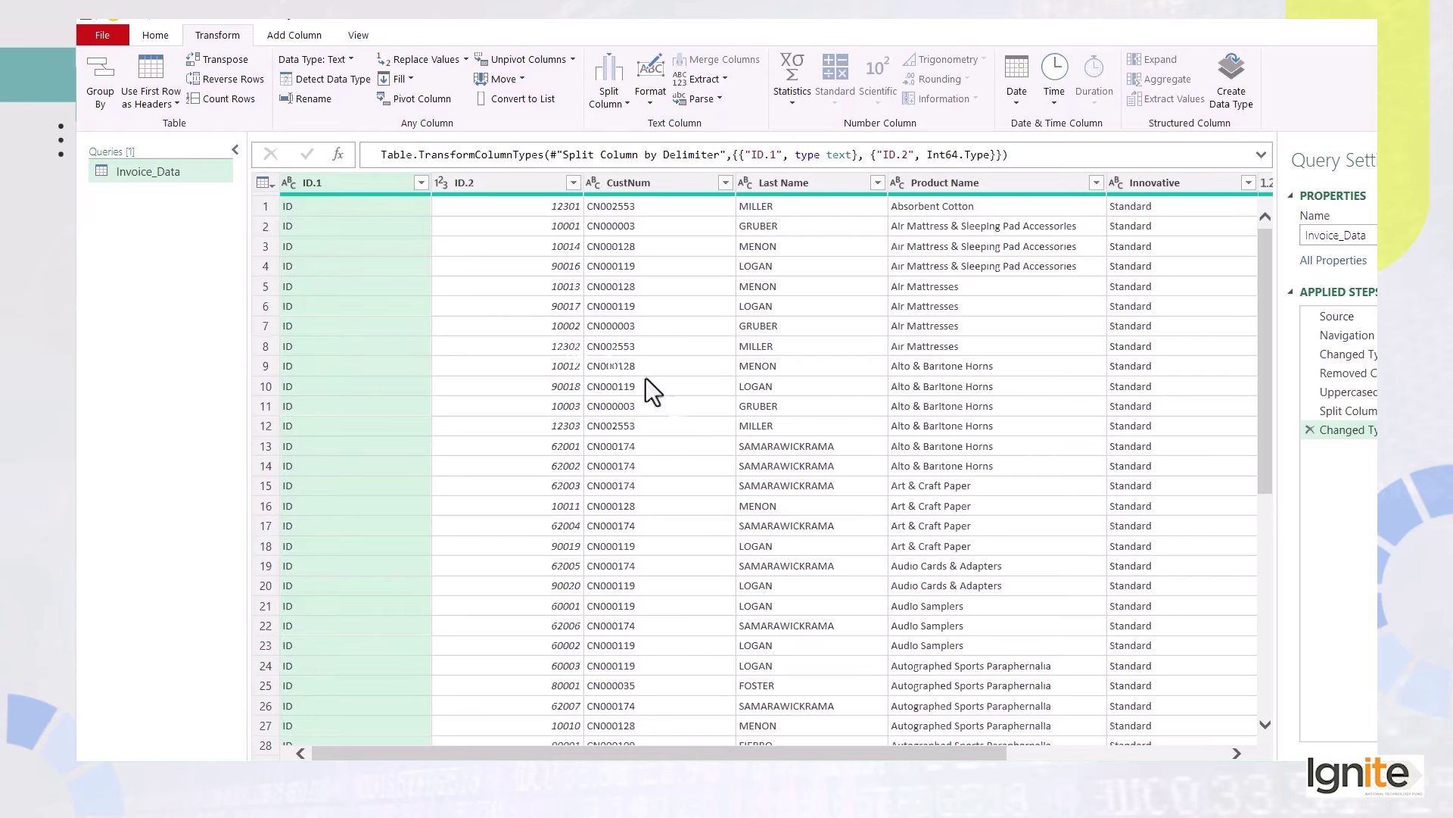
# Delete the ID.1 prefix column and rename ID.2 to 'ID' by trimming '.2'.
pyautogui.rightClick(353, 184)
pyautogui.click(393, 218)
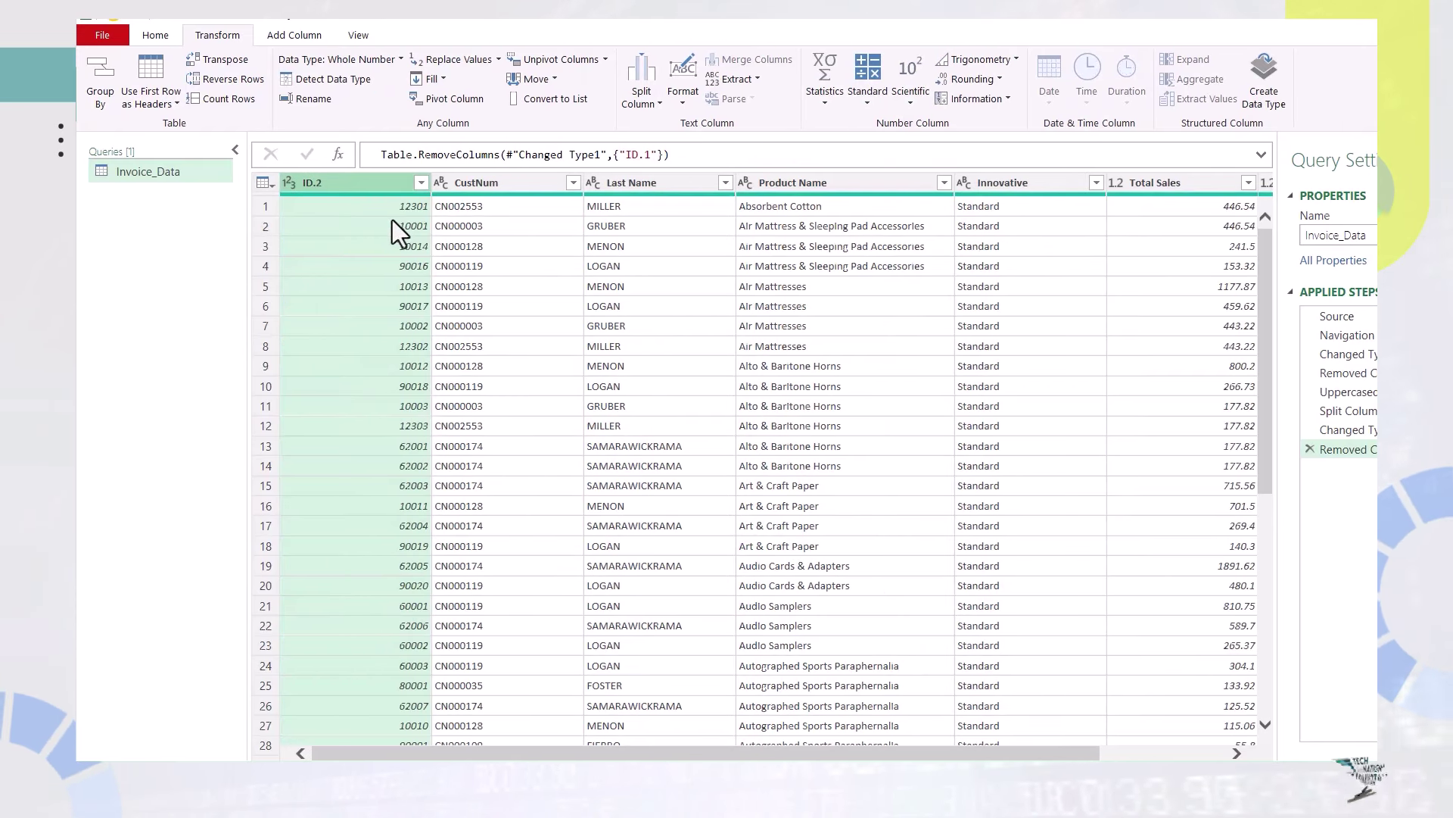
pyautogui.doubleClick(370, 184)
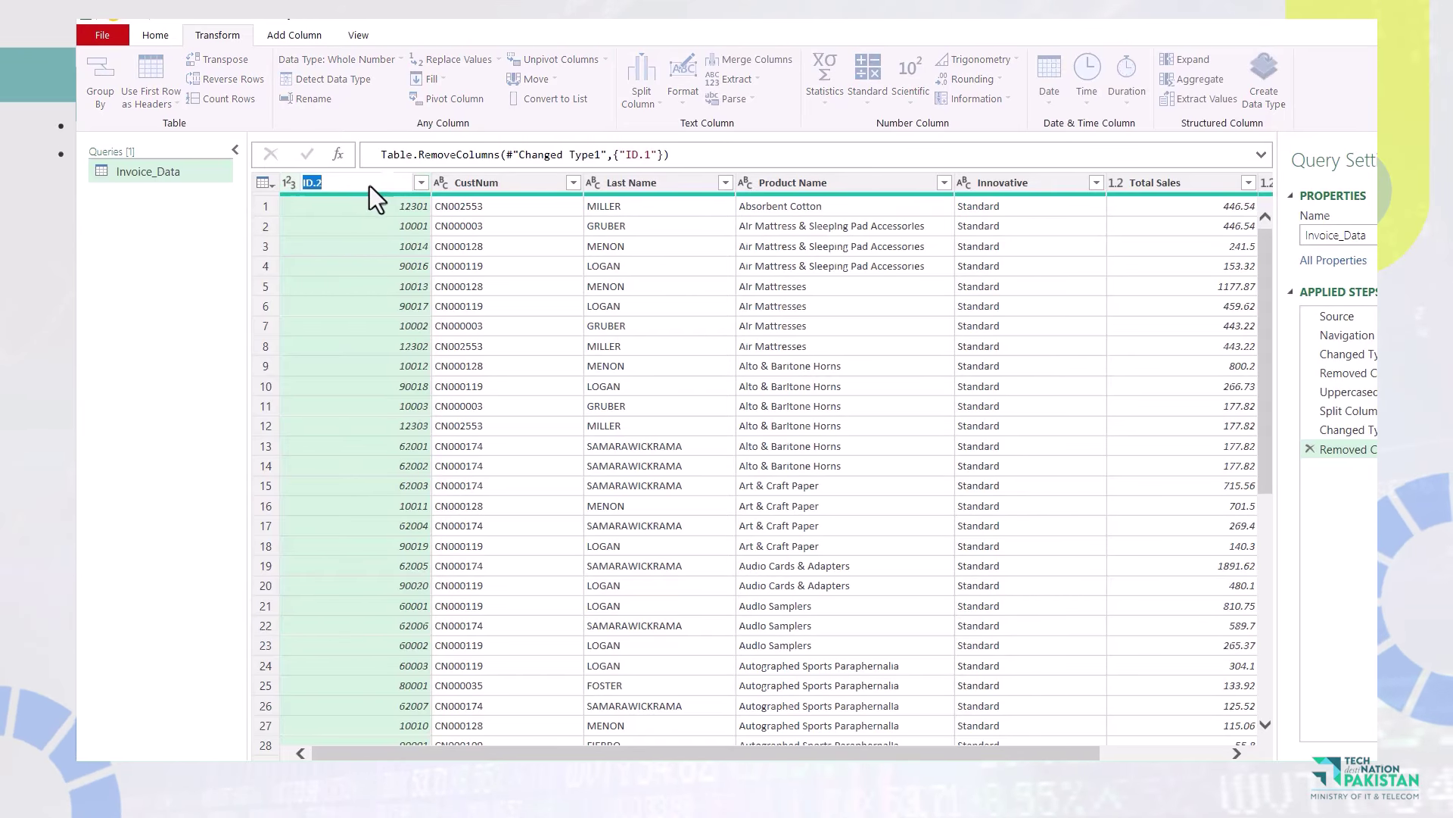
pyautogui.click(393, 187)
pyautogui.press('BackSpace')
pyautogui.press('BackSpace')
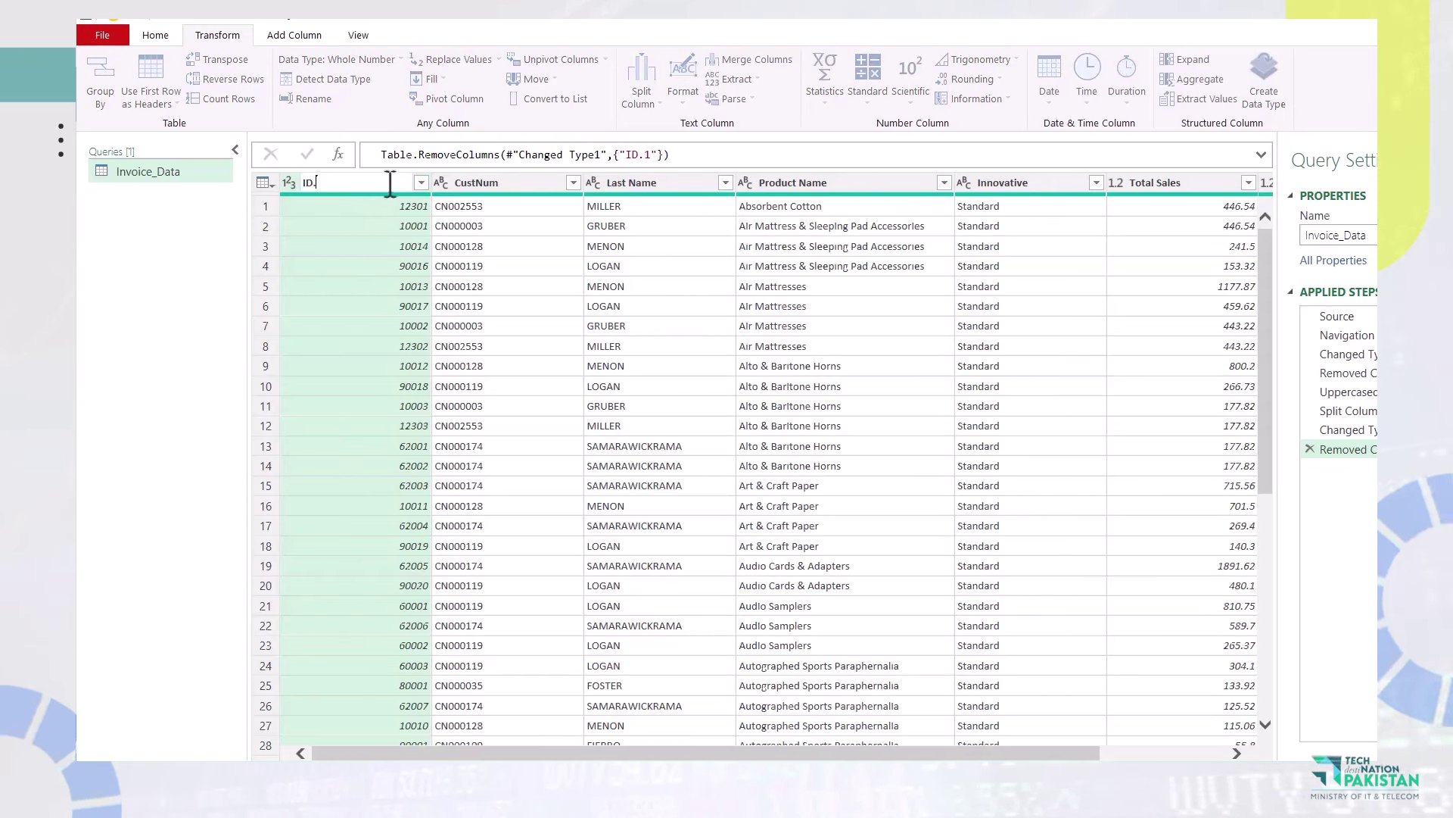
pyautogui.press('Return')
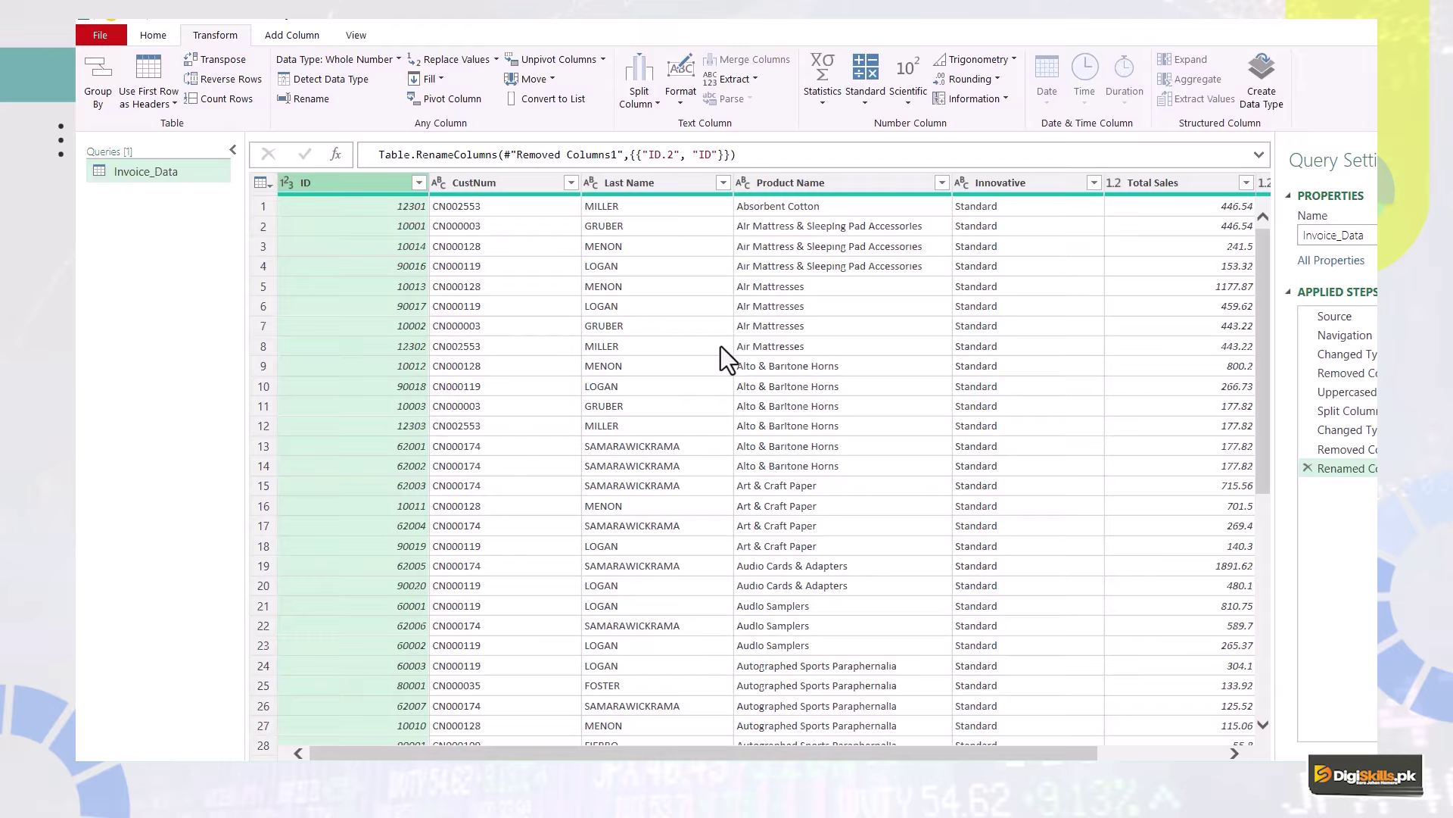
# Use Close & Load To to load the query as a Table on a New worksheet.
pyautogui.click(154, 35)
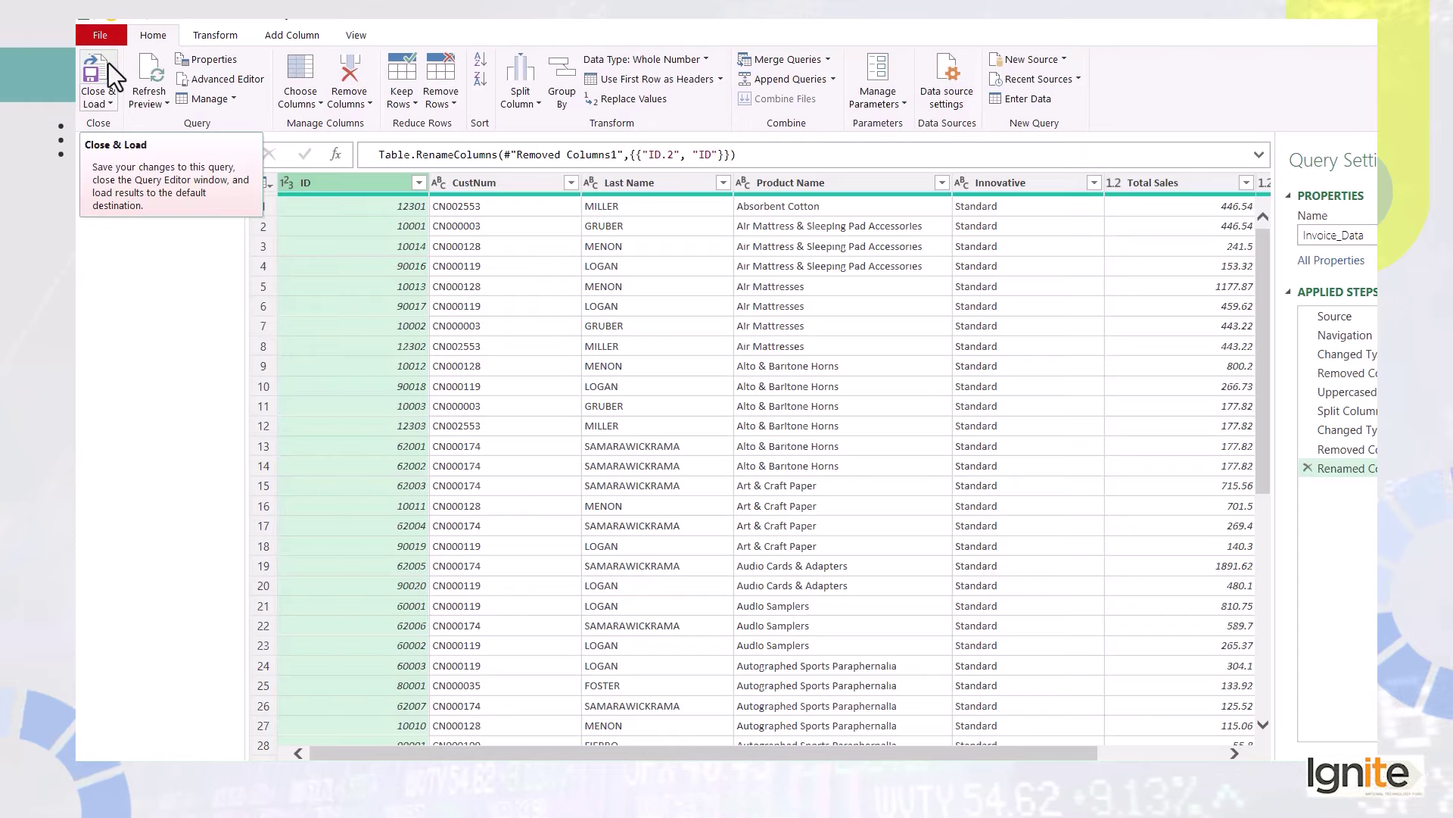
pyautogui.click(104, 97)
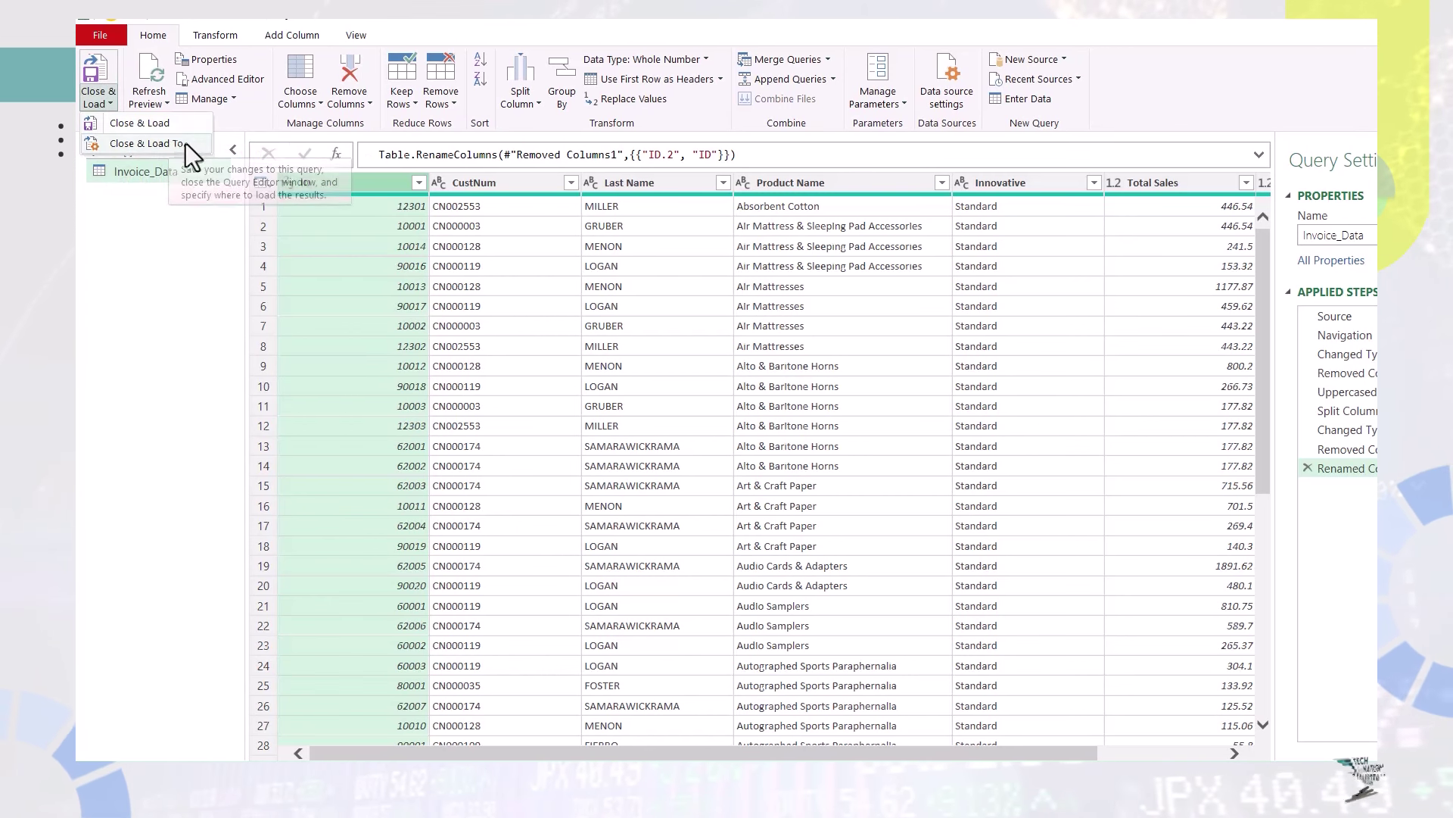
pyautogui.click(188, 144)
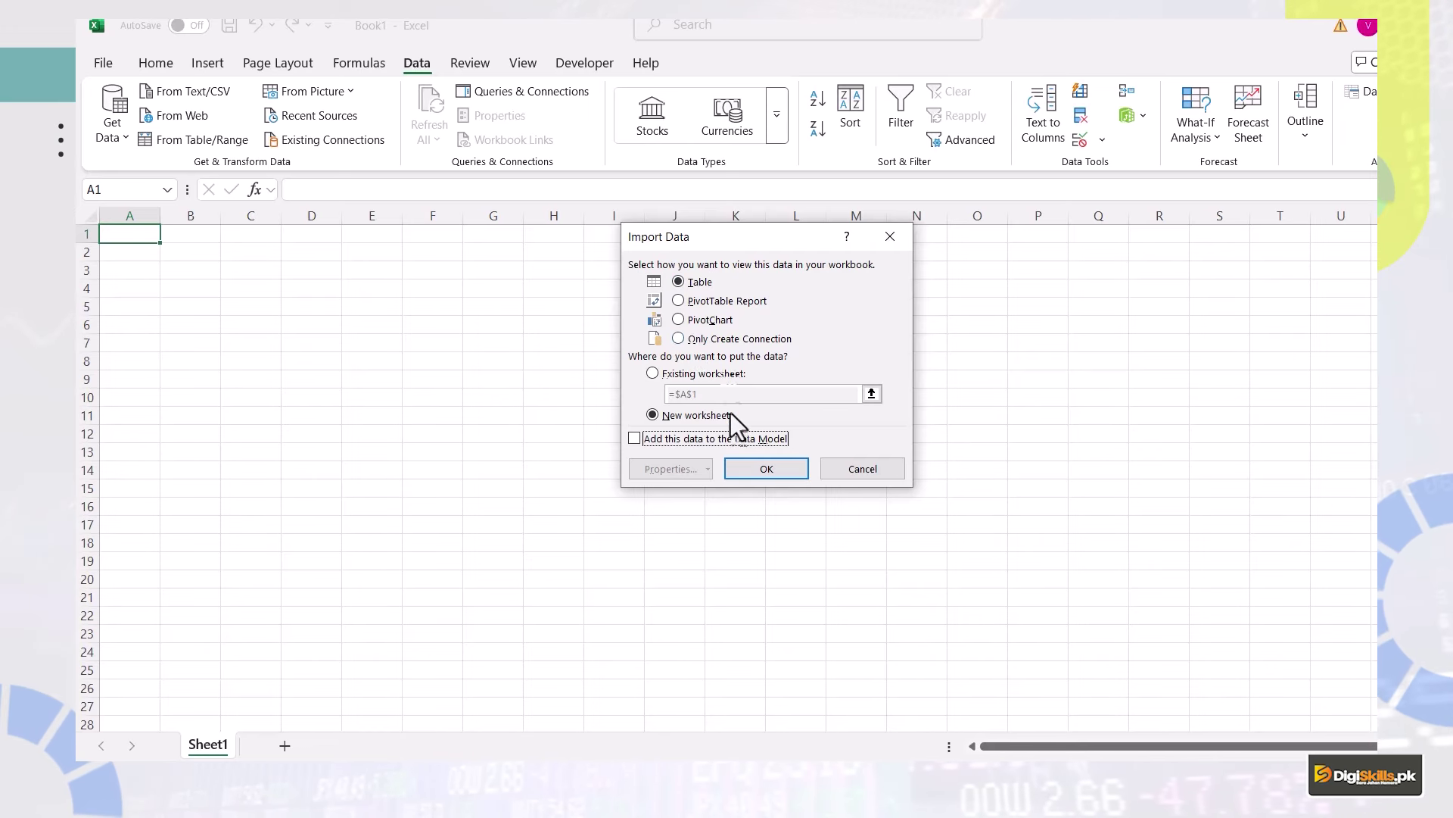
pyautogui.click(750, 470)
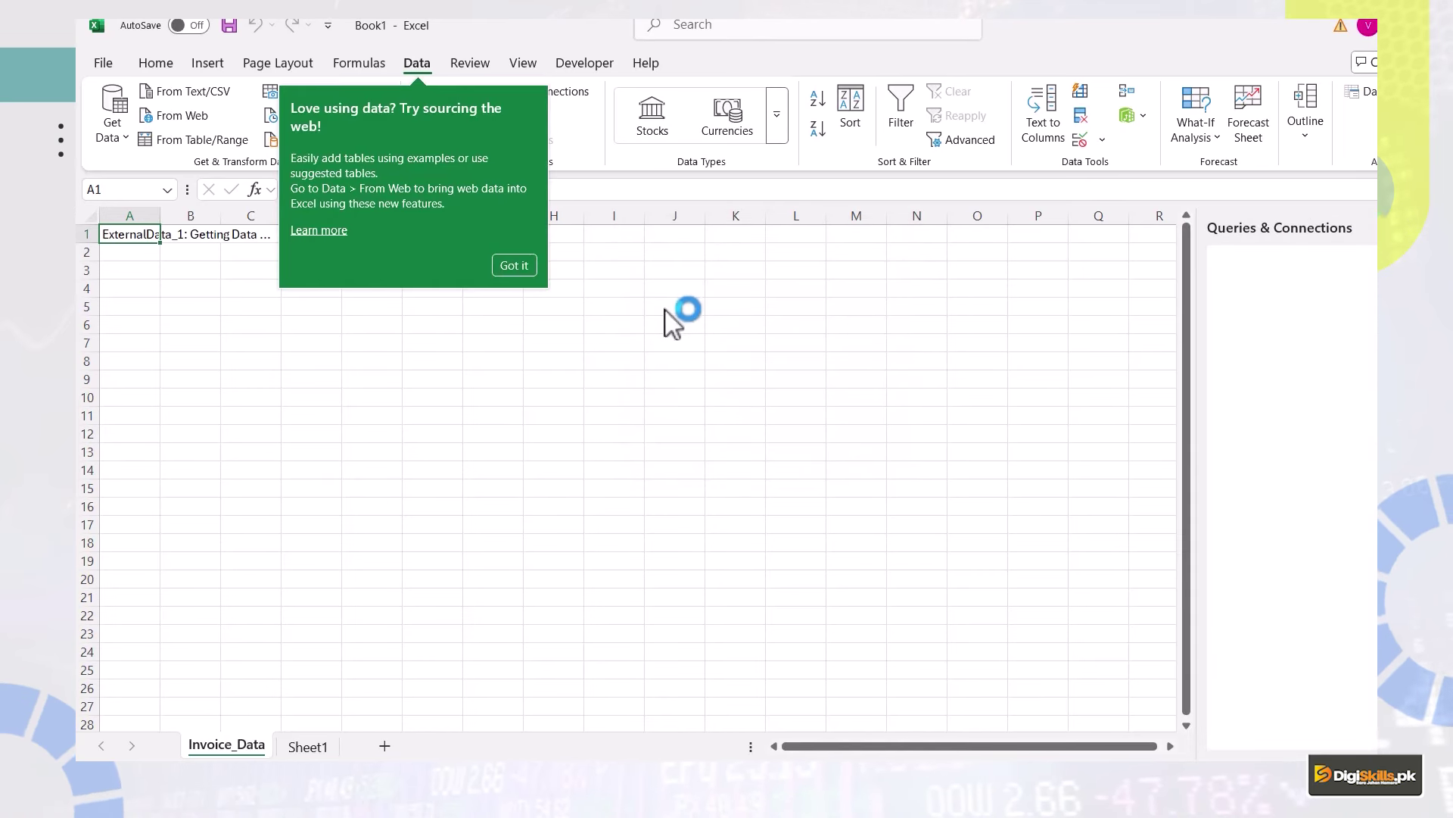
# Dismiss the tip, close the Queries & Connections pane, and reopen it from the Data tab.
pyautogui.click(524, 270)
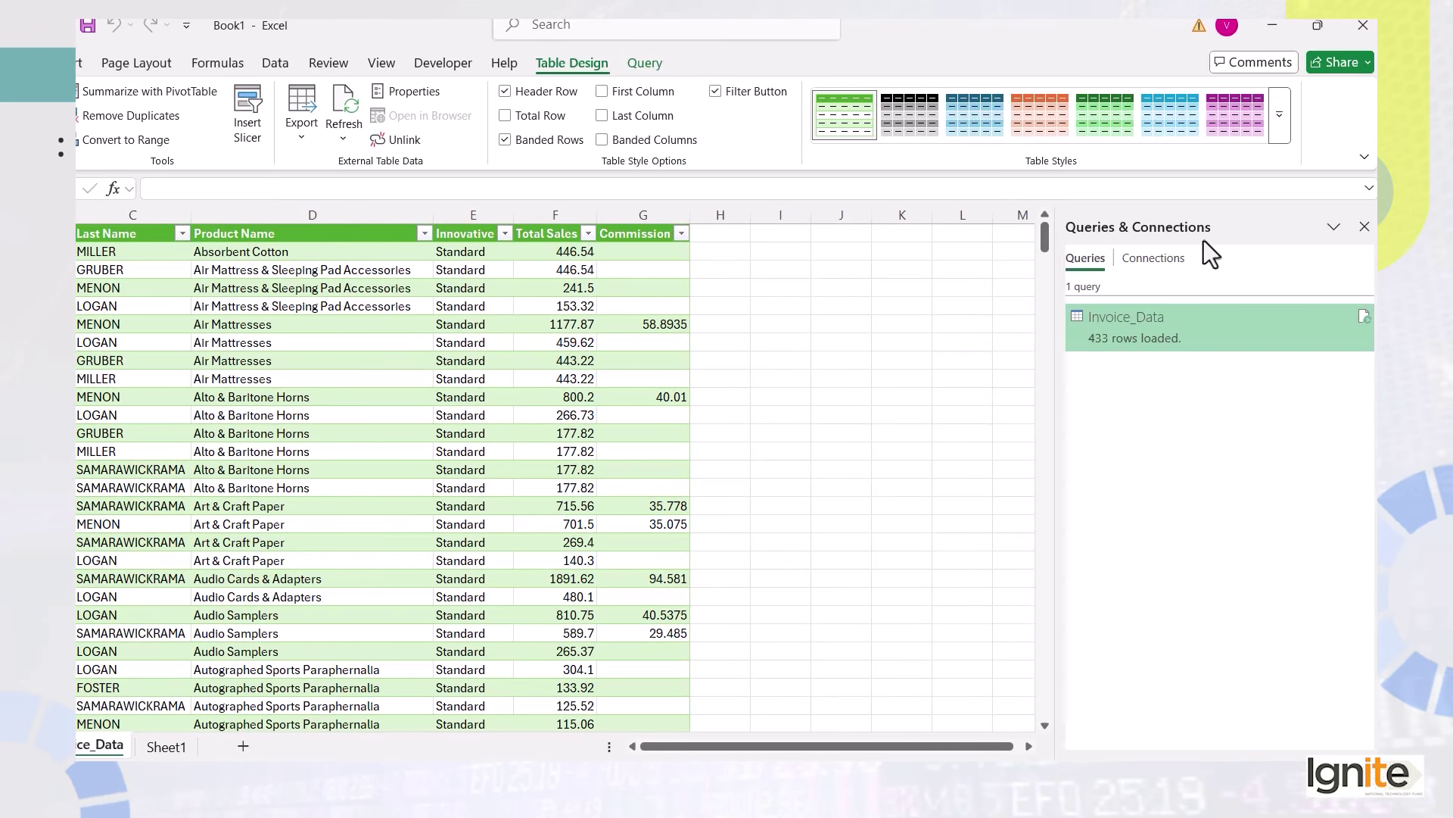
pyautogui.click(1364, 228)
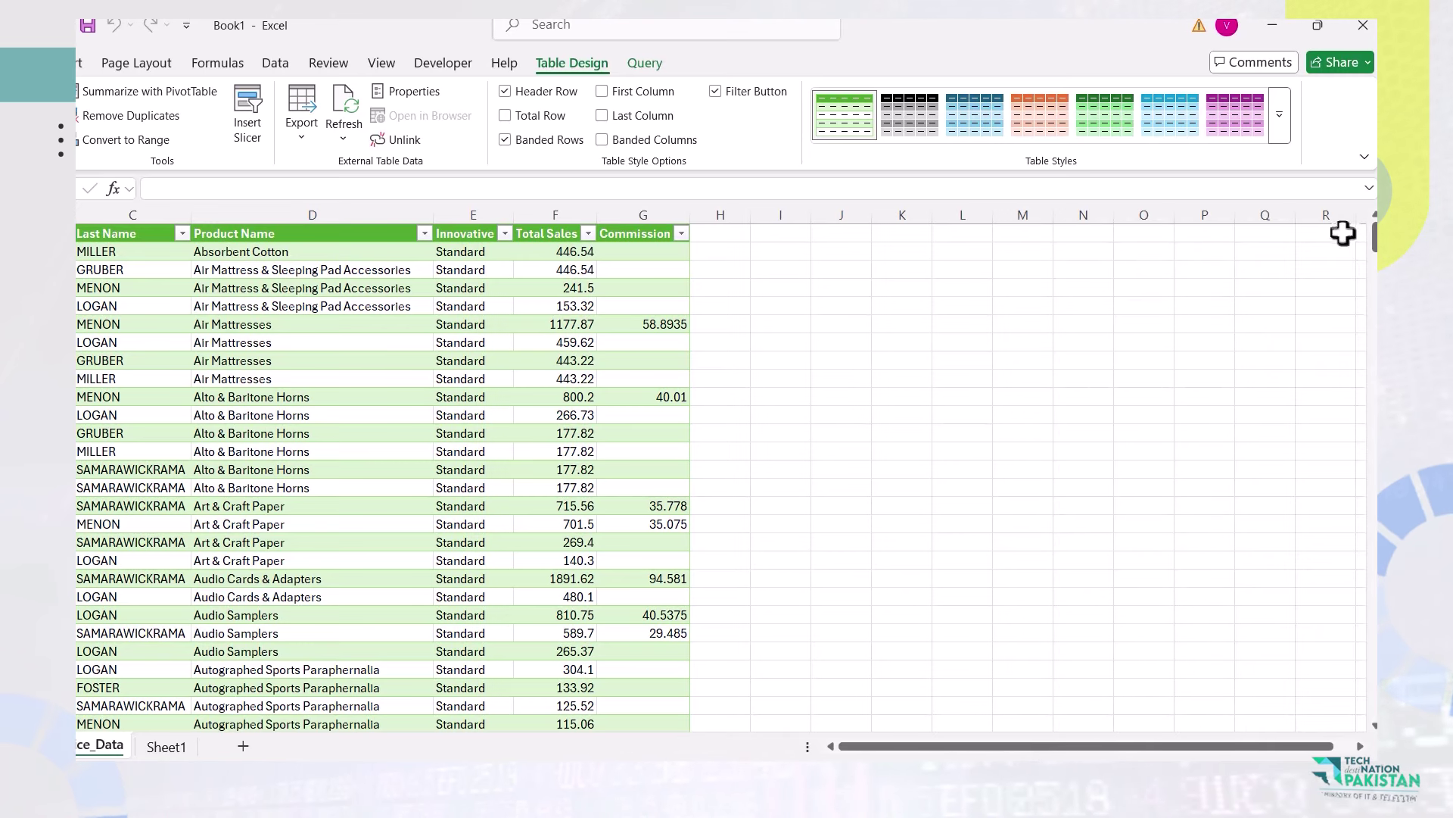
pyautogui.click(281, 65)
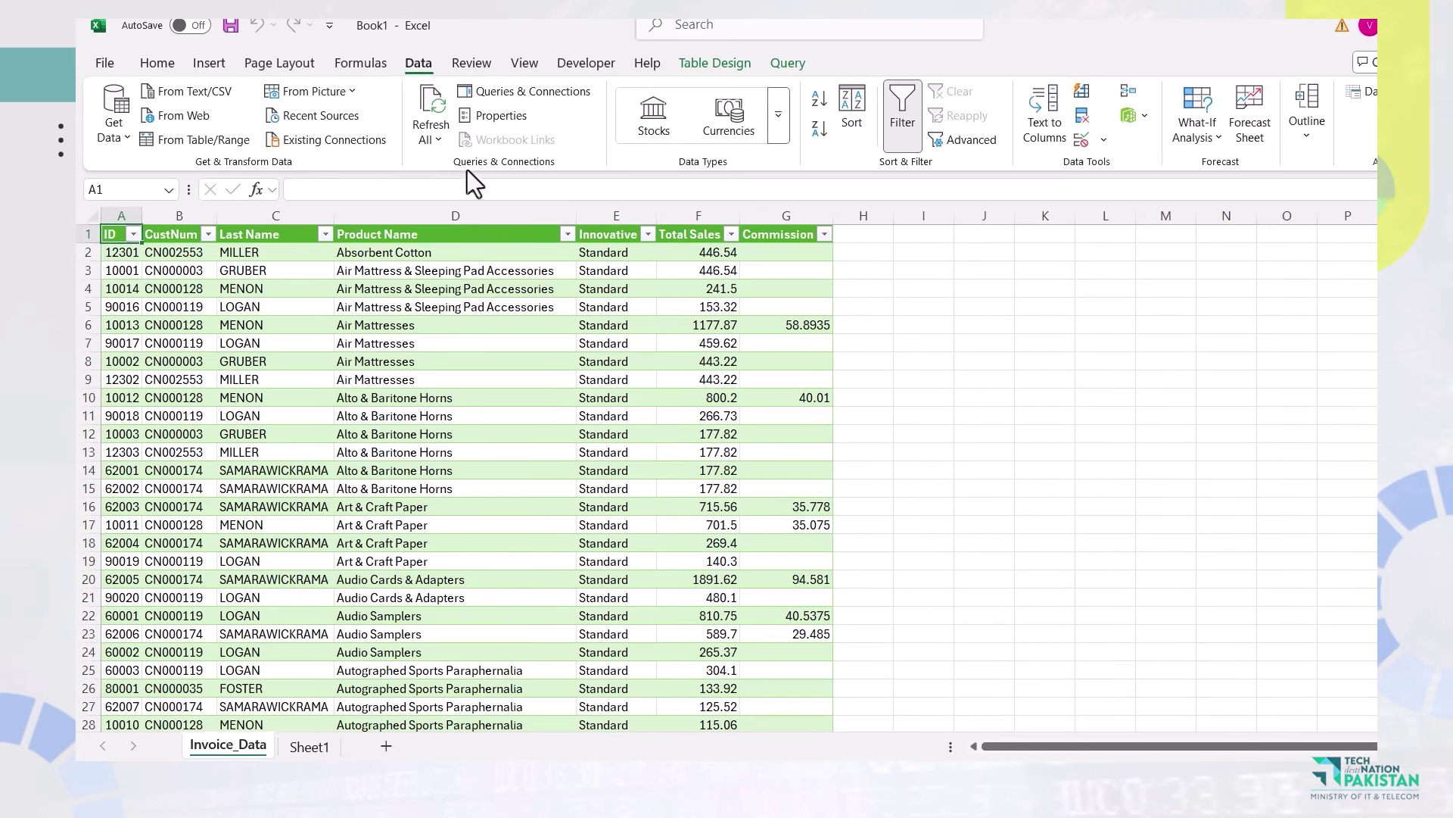
pyautogui.click(512, 93)
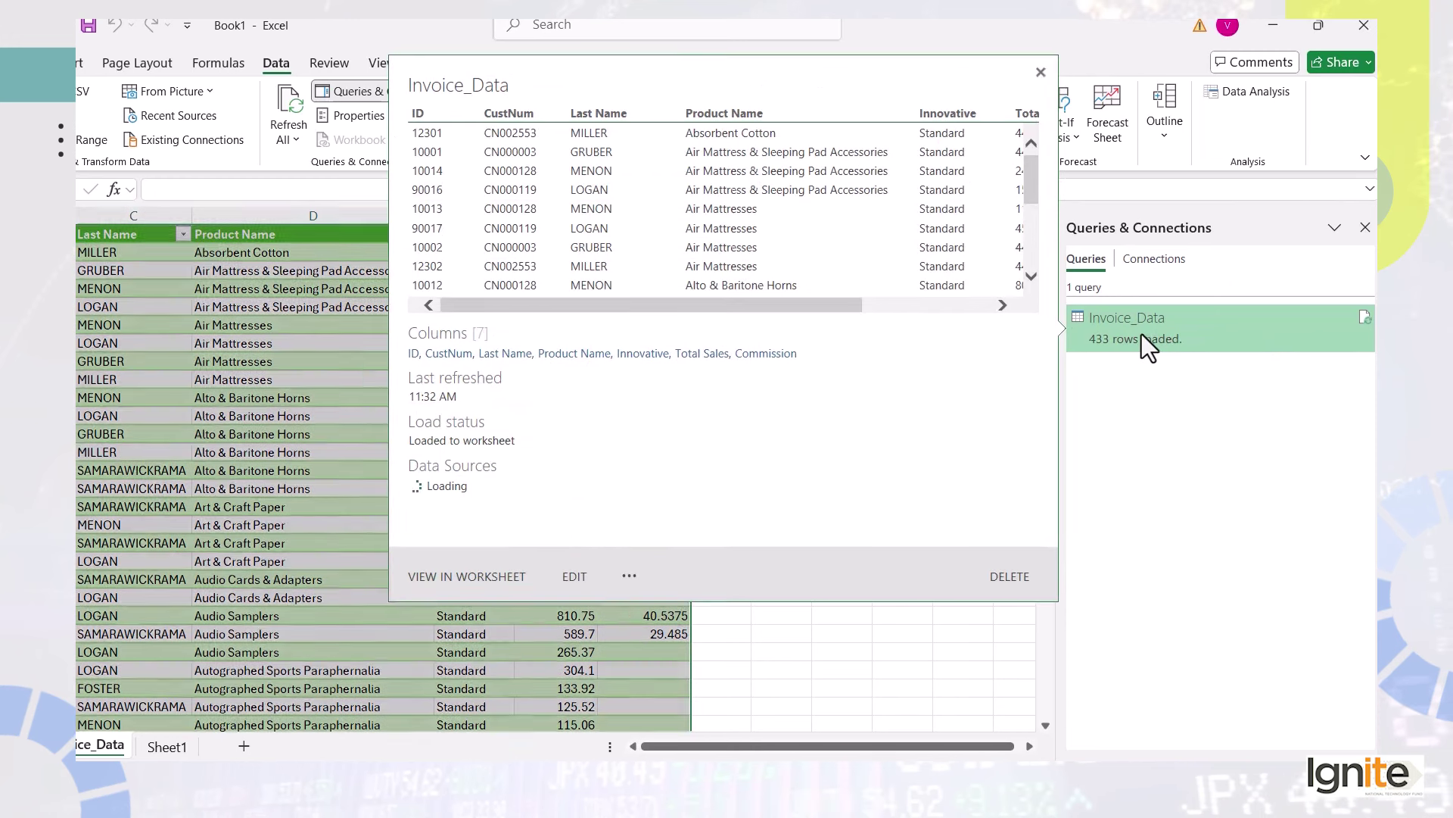
# Reload Invoice_Data as a Table via Load To, then open the query for editing.
pyautogui.rightClick(1141, 335)
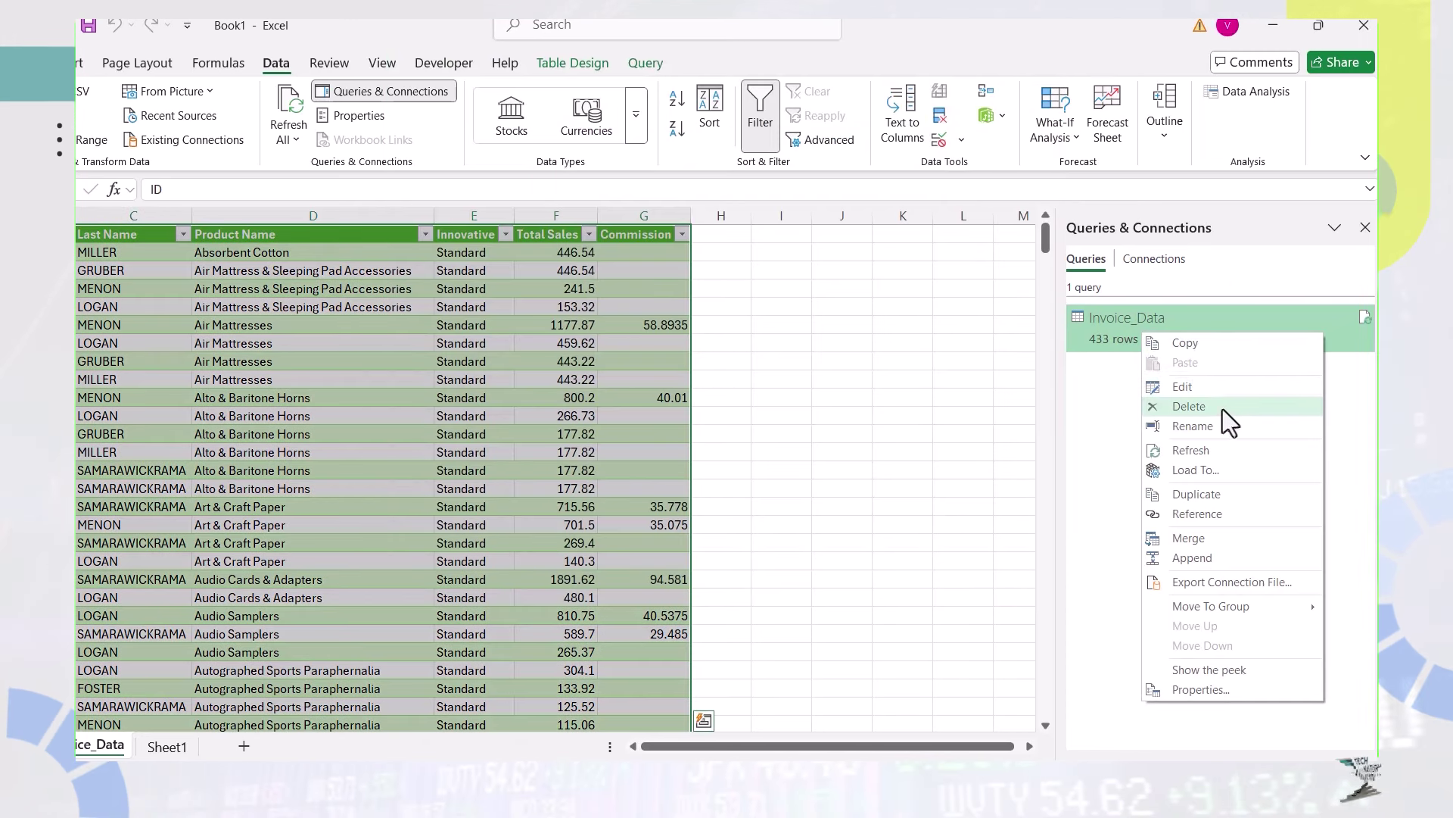
pyautogui.click(1227, 474)
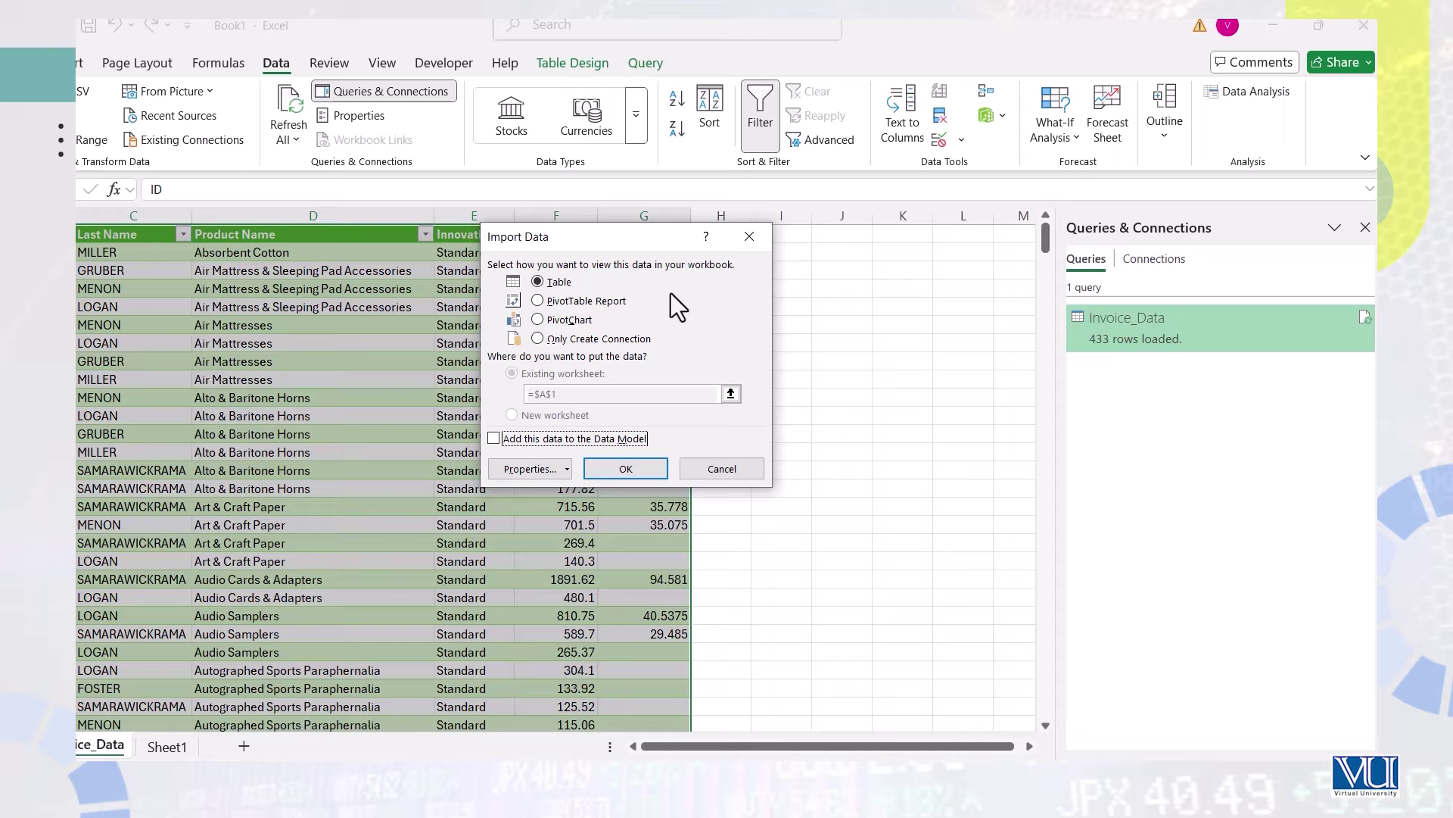
pyautogui.click(625, 468)
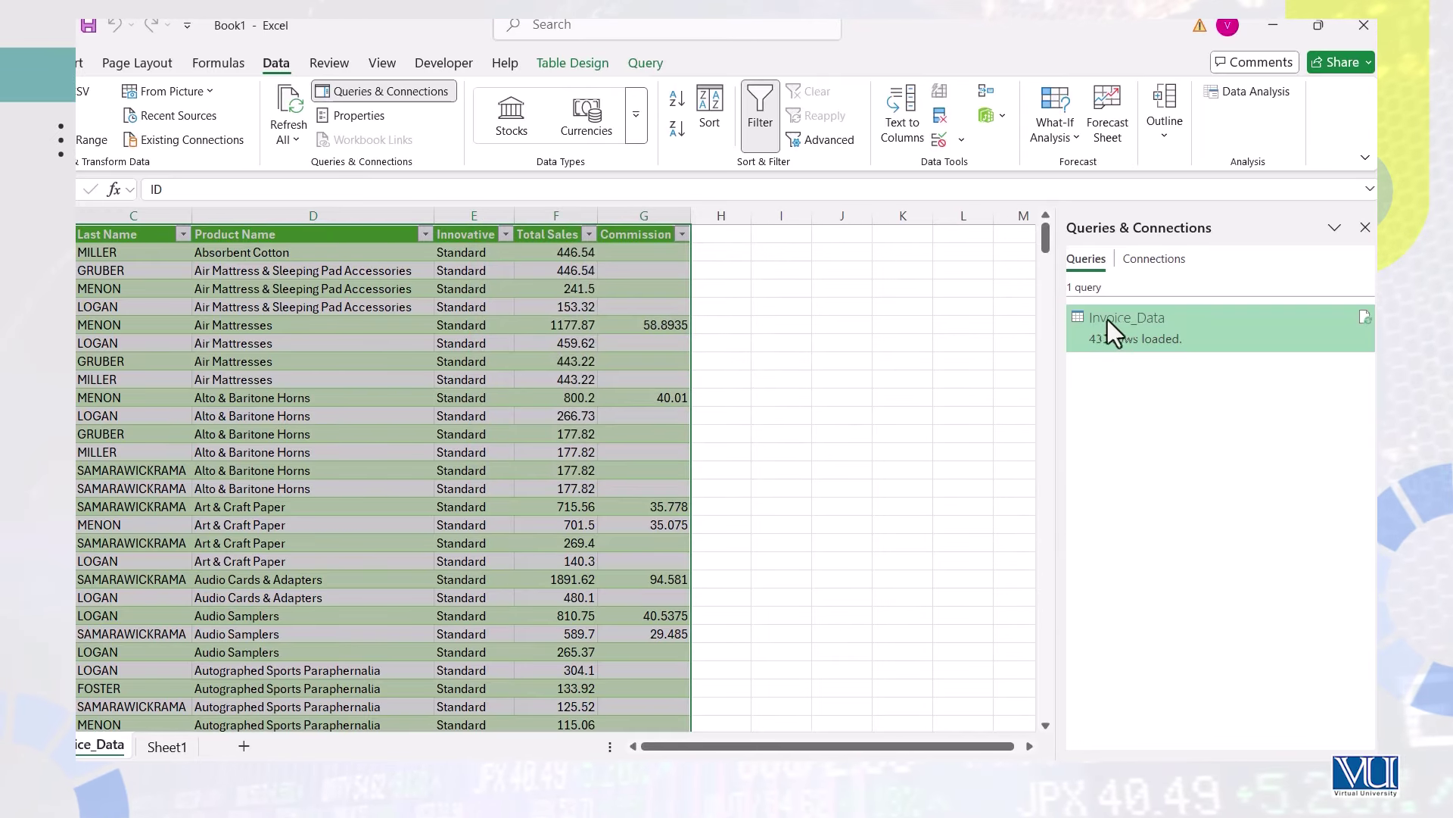
pyautogui.rightClick(1145, 323)
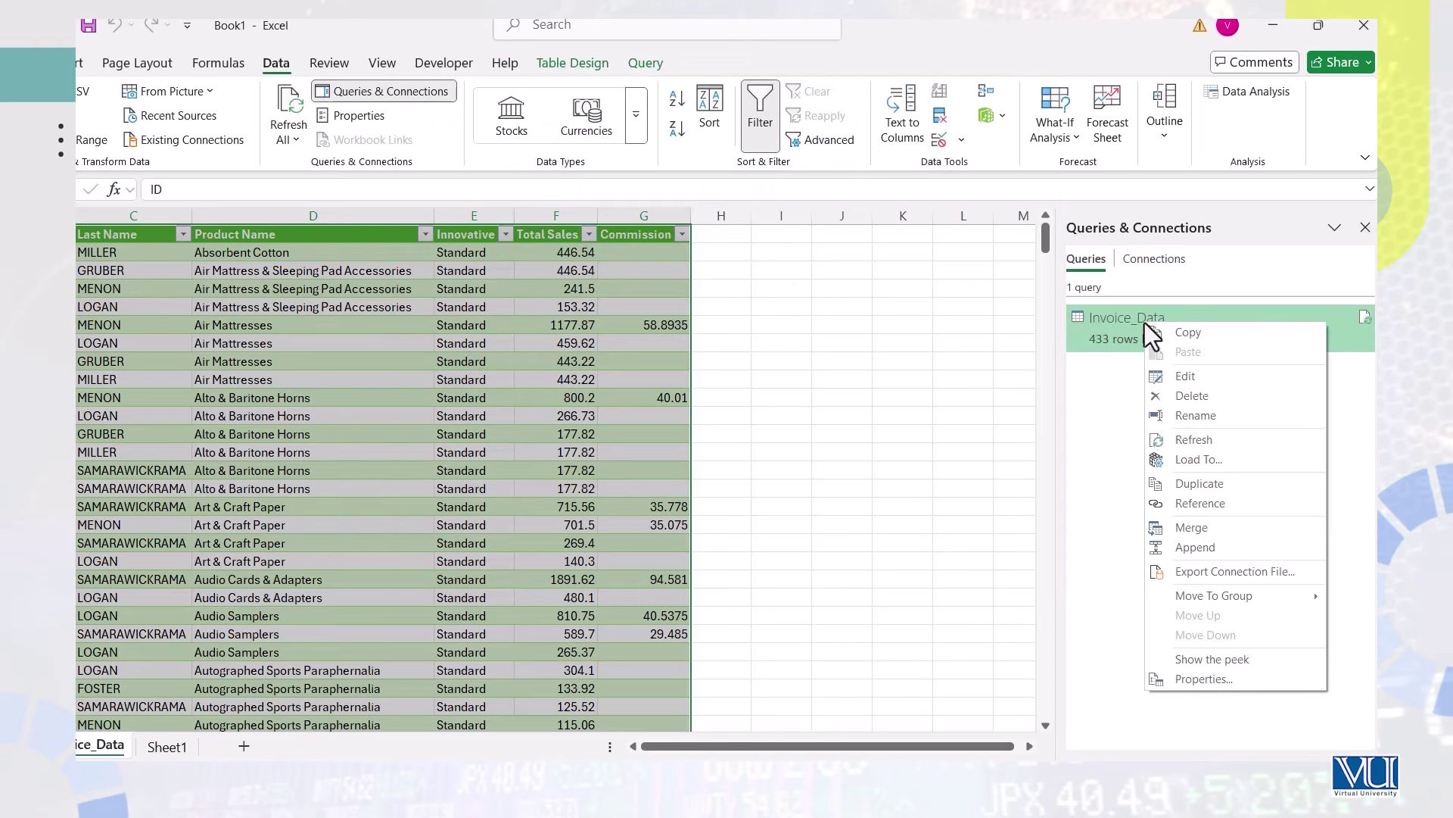
pyautogui.click(1191, 377)
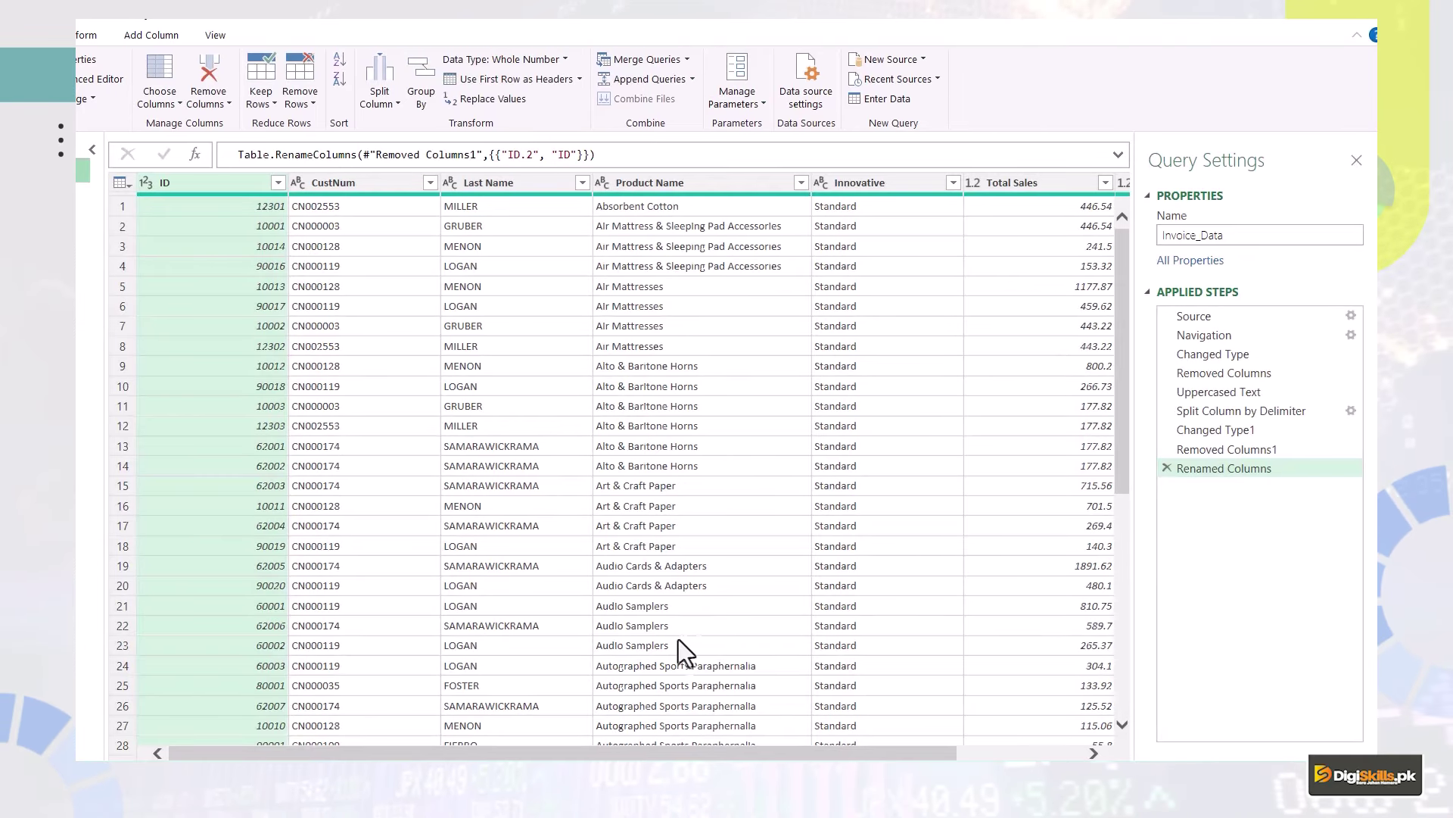
# Replace null with 0 in the Commission column using Replace Values.
pyautogui.moveTo(745, 753); pyautogui.dragTo(944, 757)
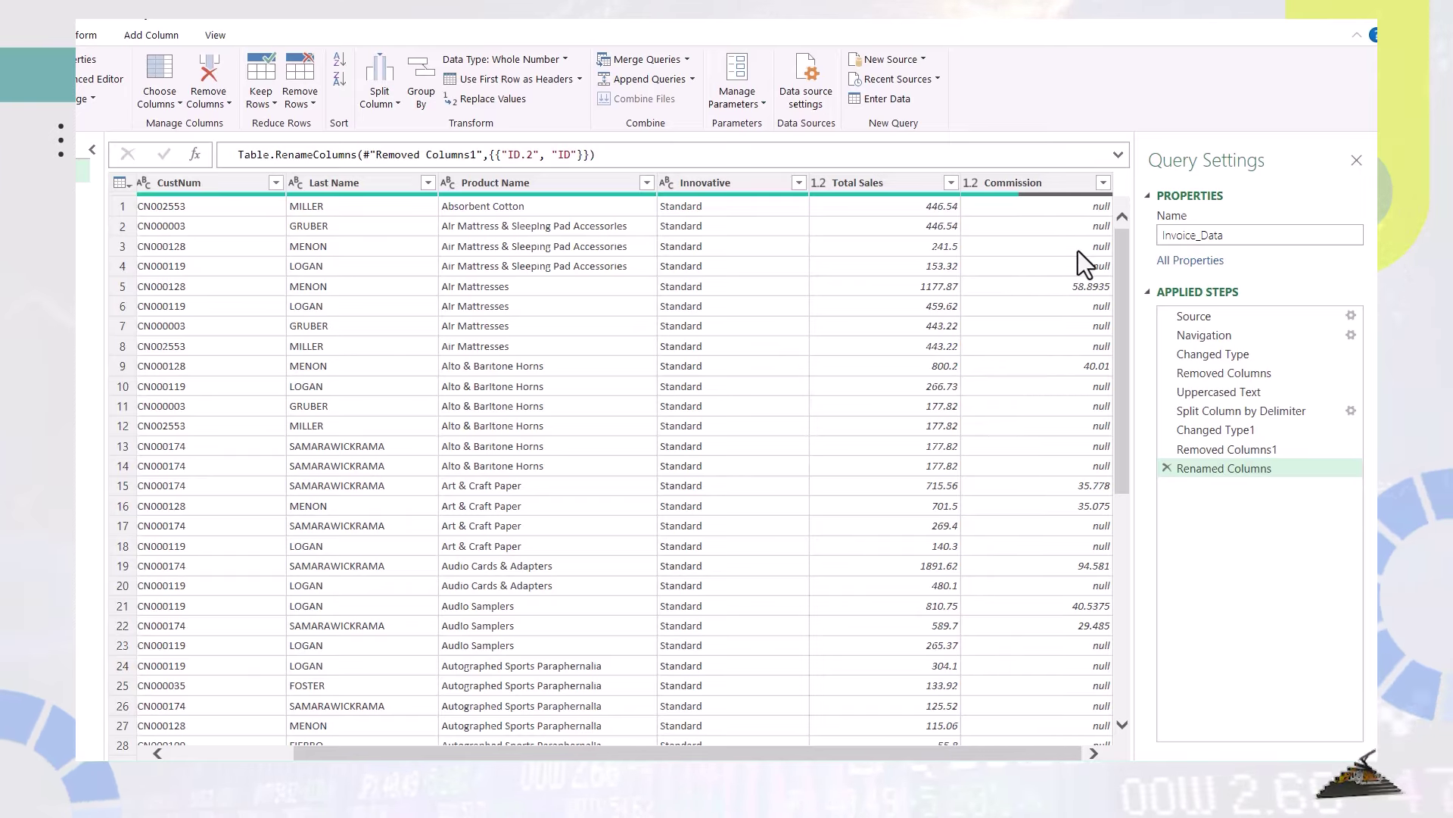
pyautogui.rightClick(1025, 185)
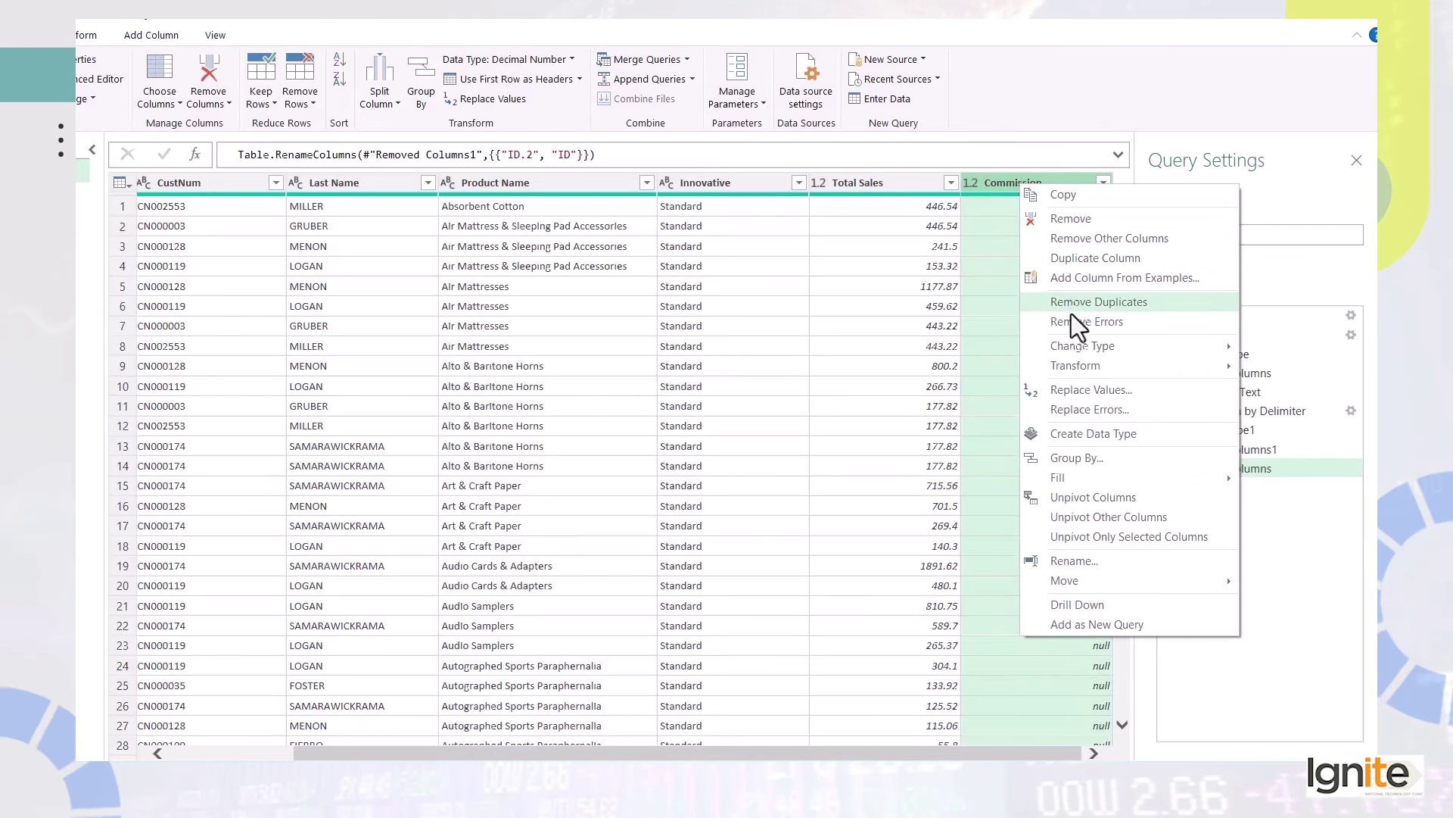
pyautogui.click(1093, 390)
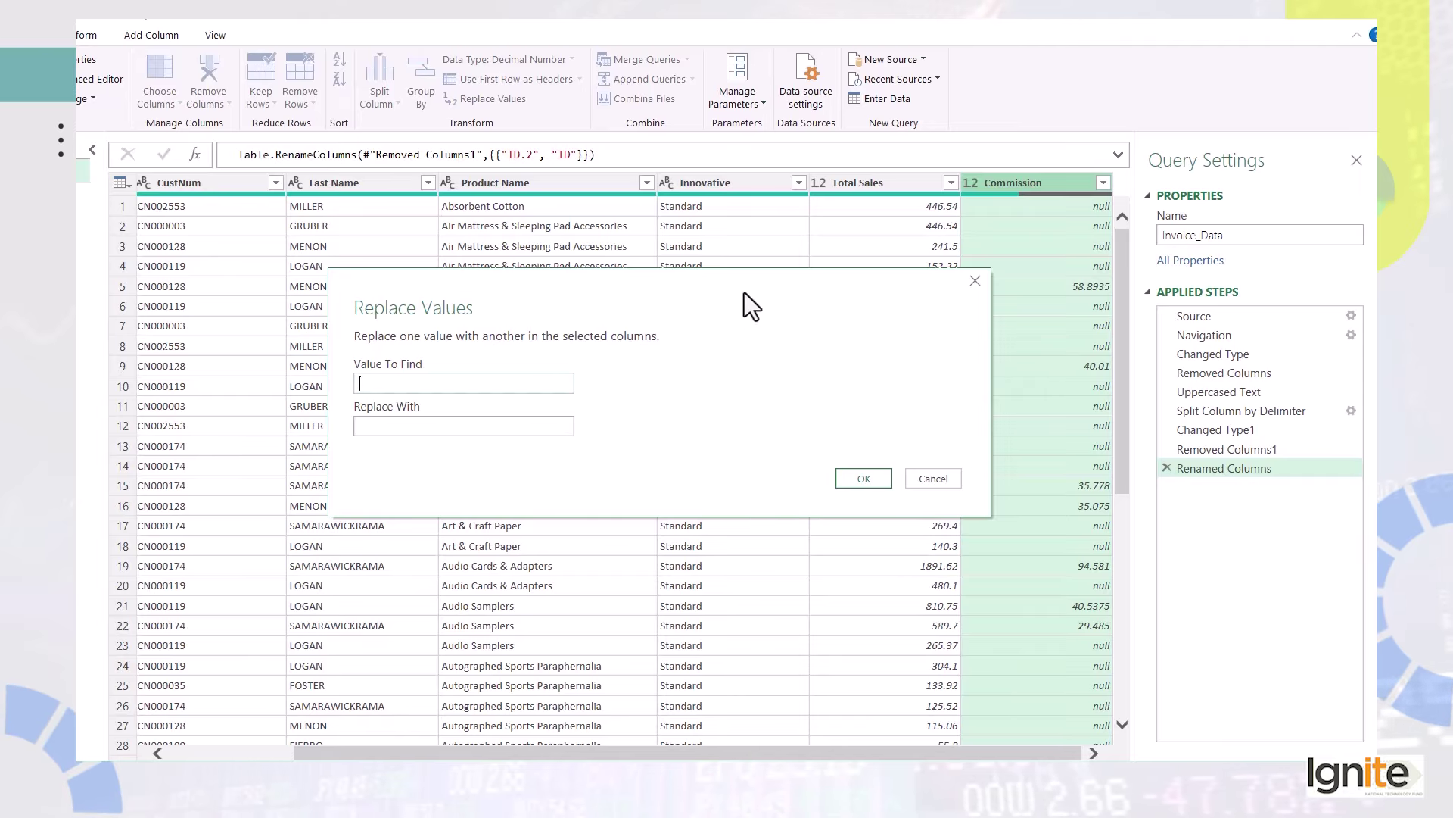
pyautogui.press('Tab')
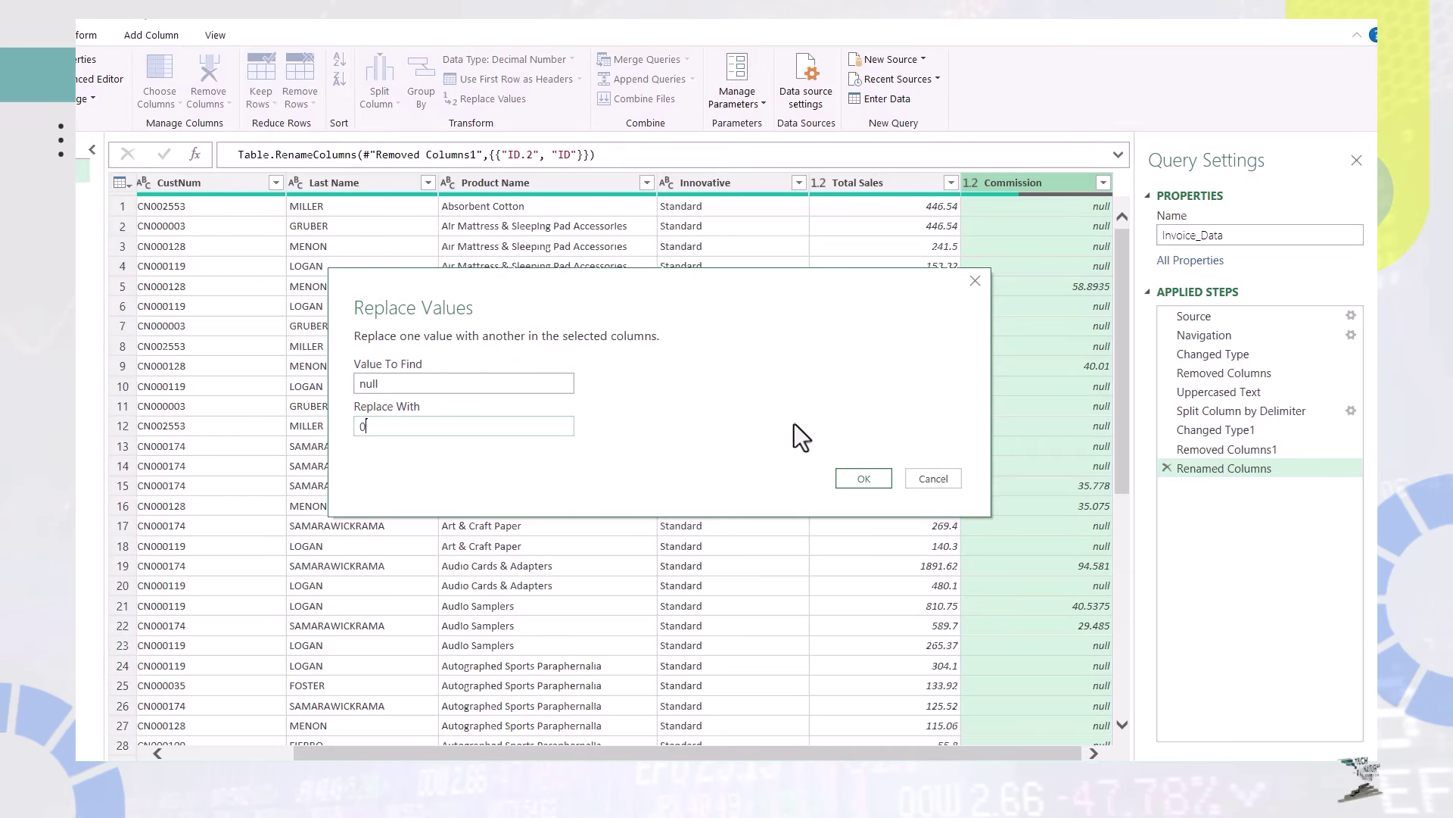
pyautogui.click(870, 478)
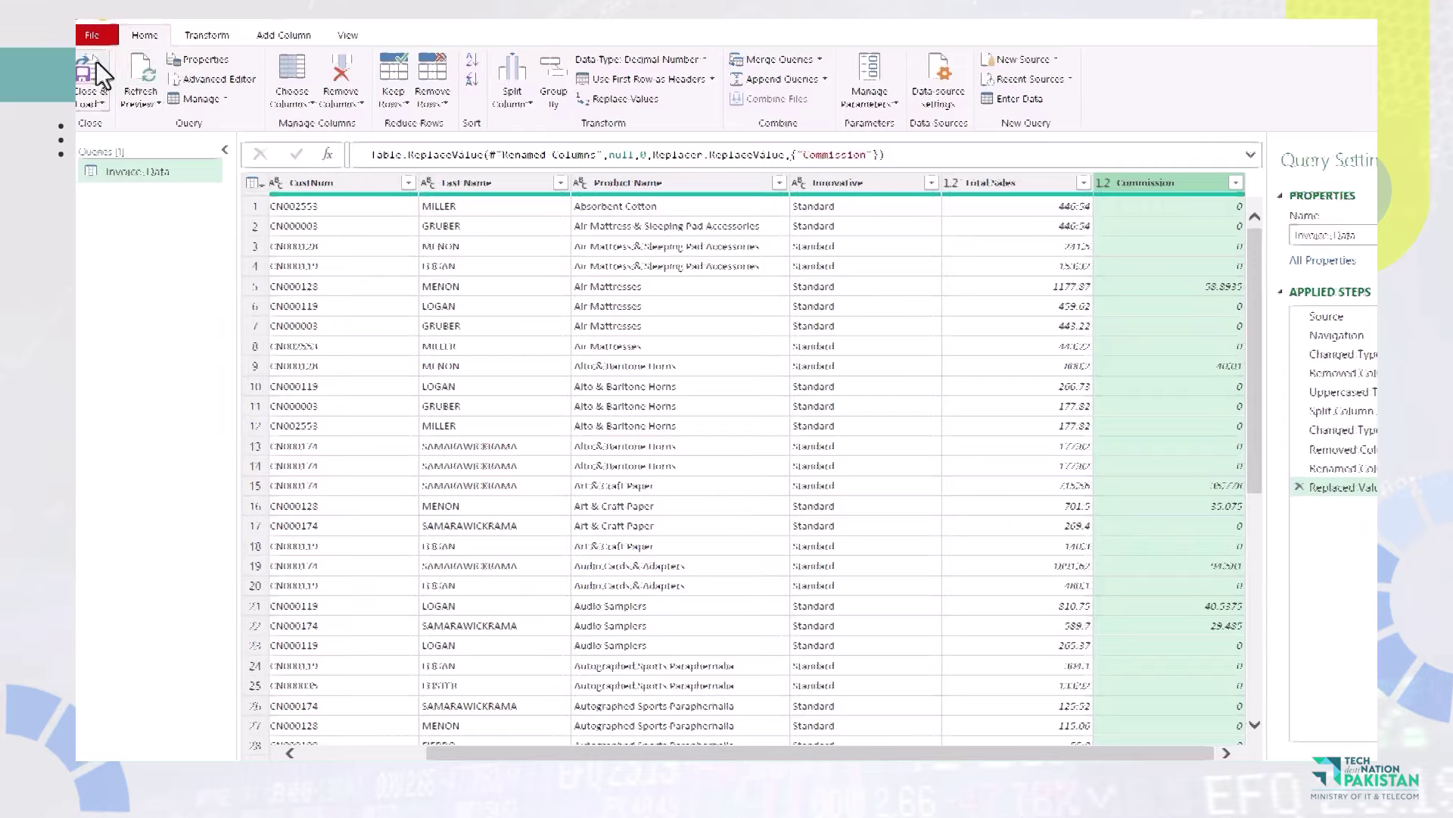
# Close & Load the query to Excel and select a cell in the Invoice_Data table.
pyautogui.click(103, 64)
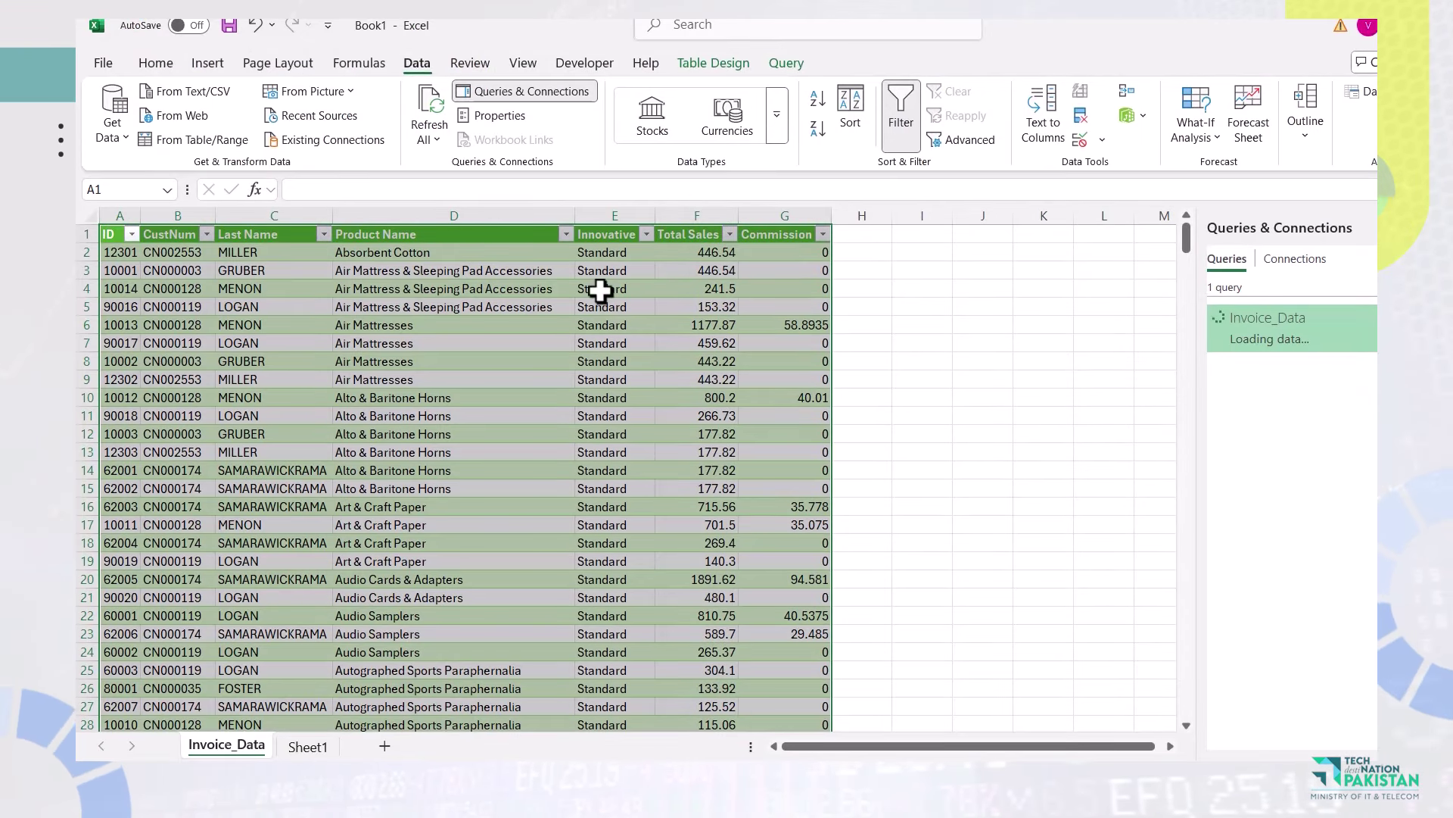
pyautogui.click(756, 357)
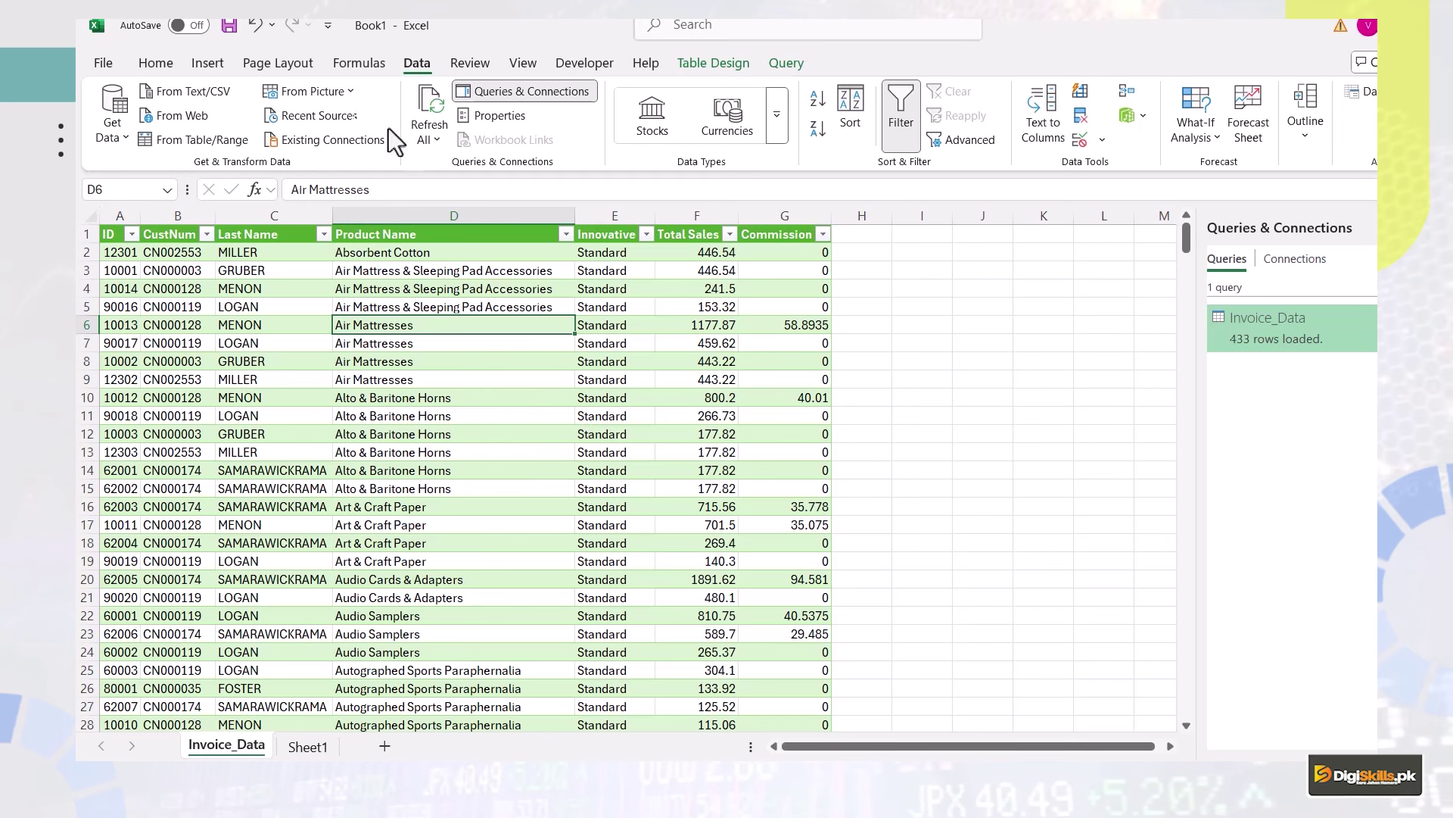
pyautogui.click(206, 65)
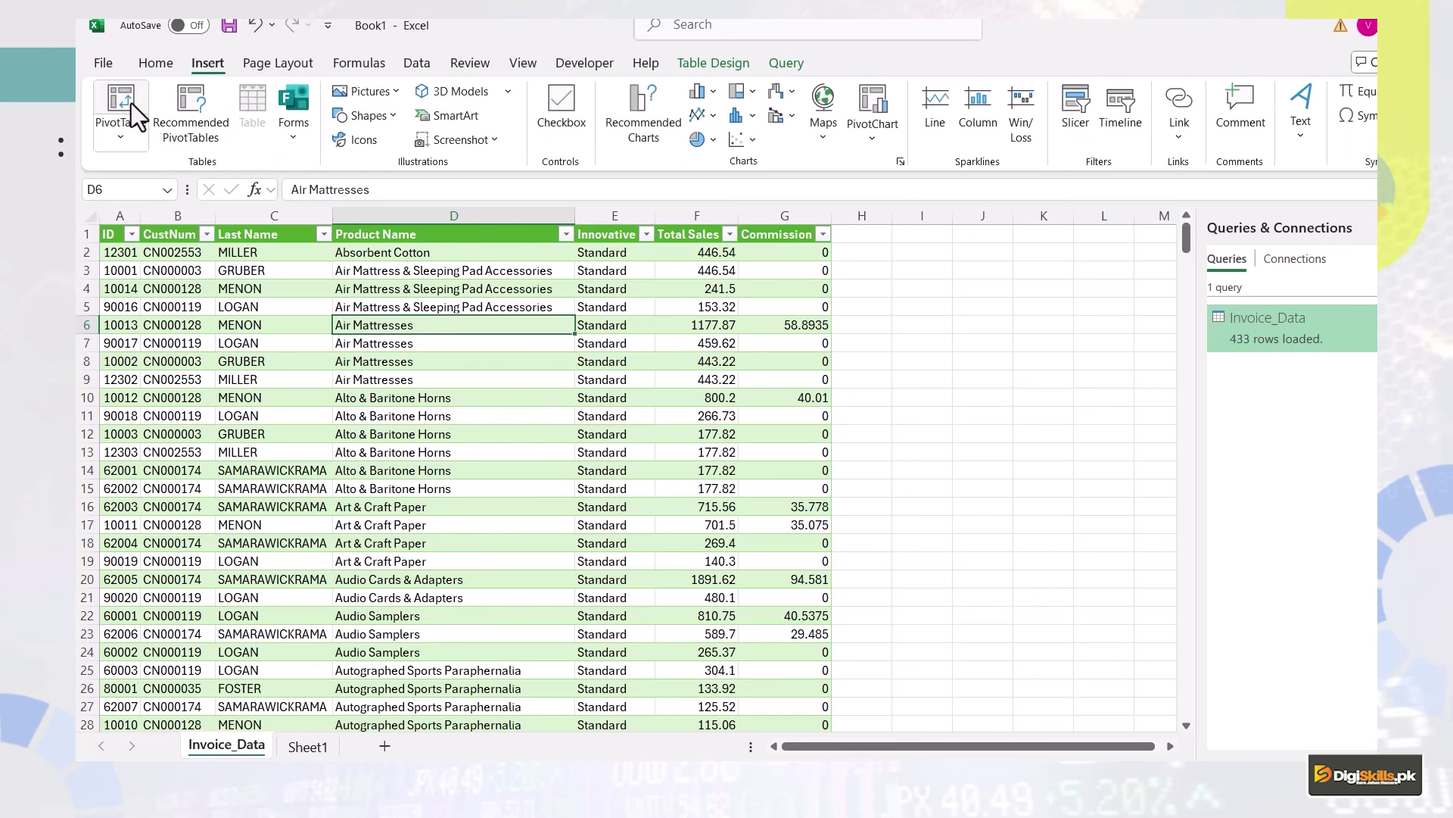
# Insert a new-sheet PivotTable with Product Name rows and summed Total Sales, then open 59-61- Invoice Data.xlsx.
pyautogui.click(130, 103)
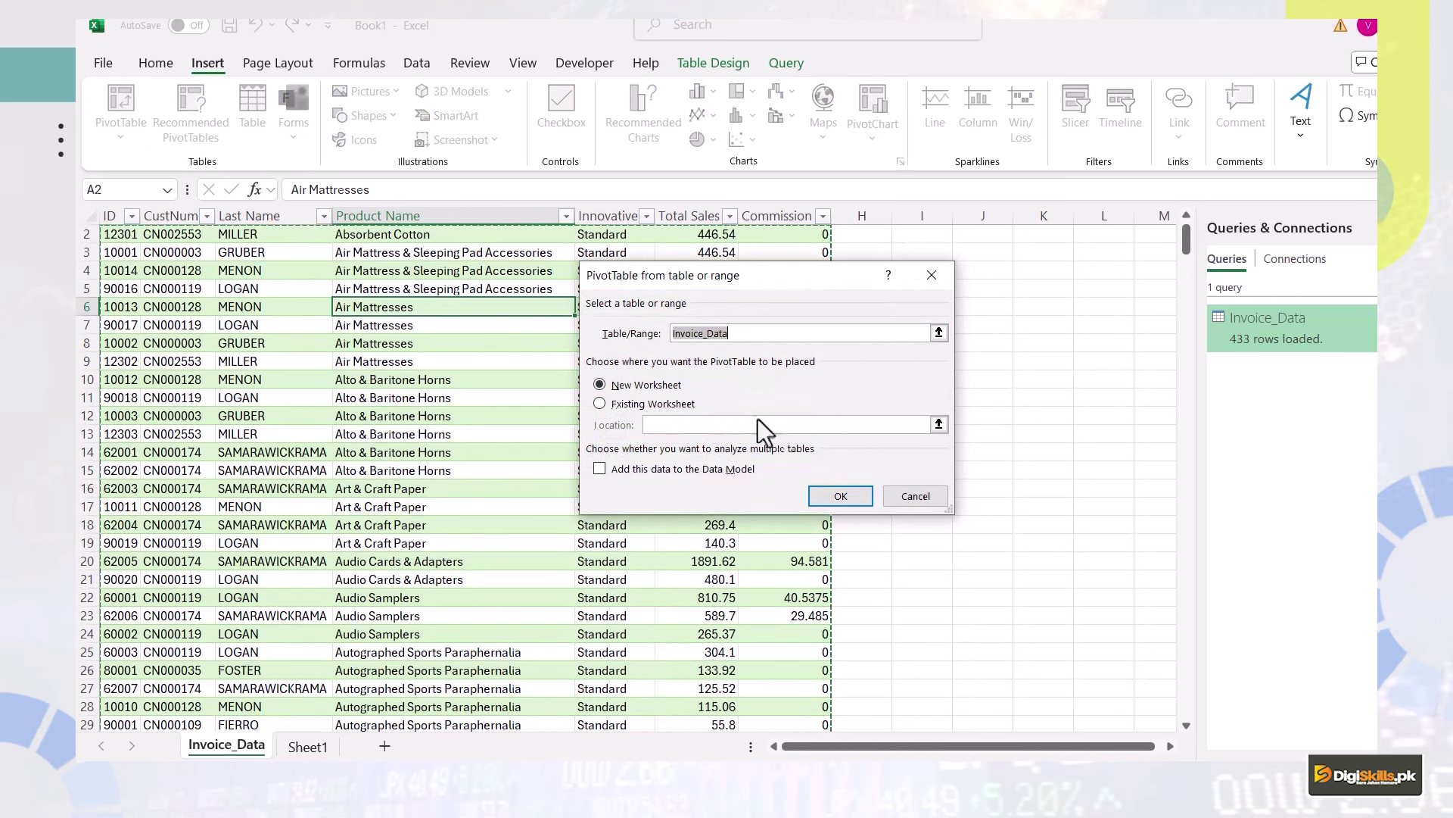
pyautogui.click(833, 504)
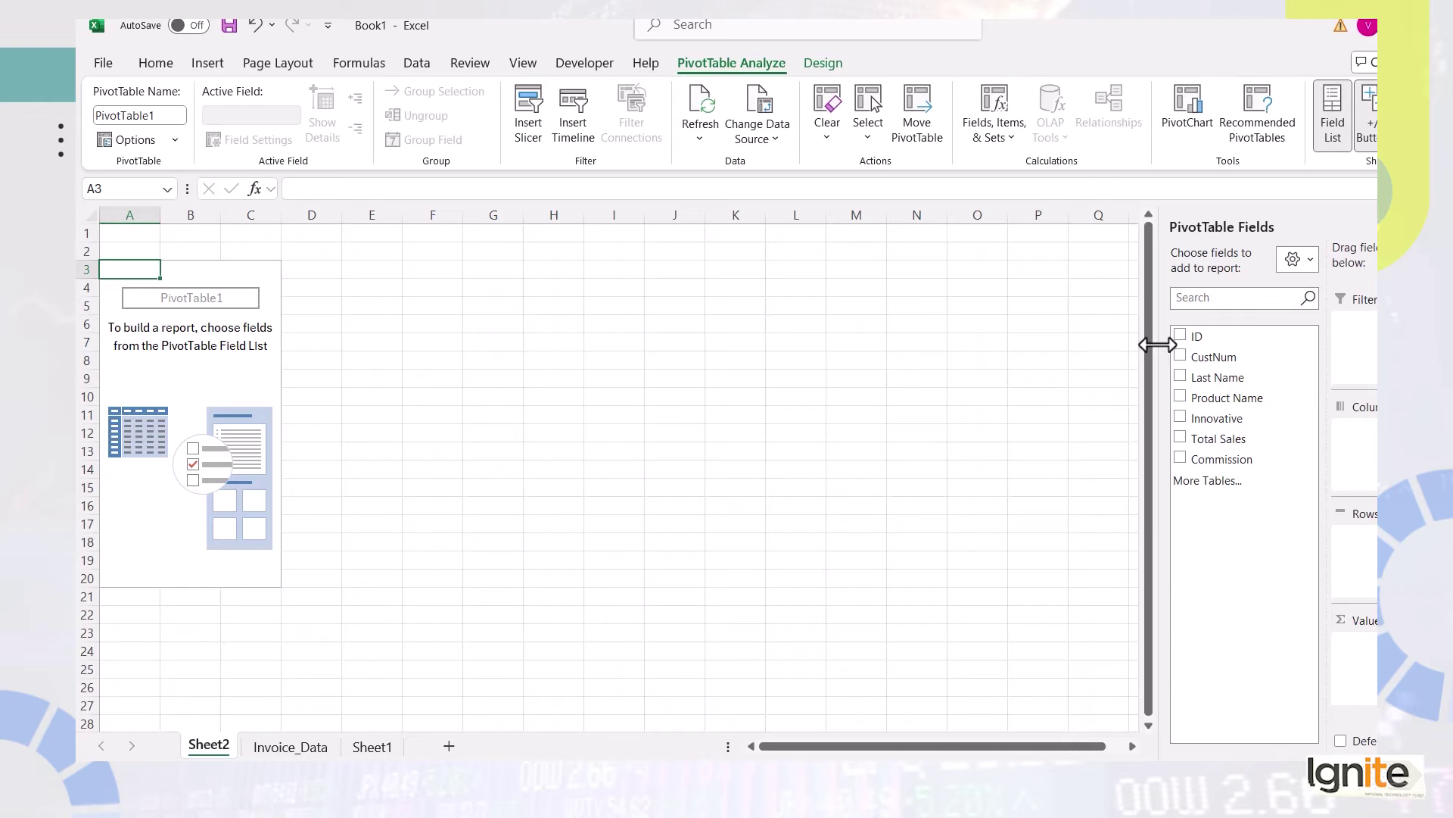
pyautogui.click(1181, 397)
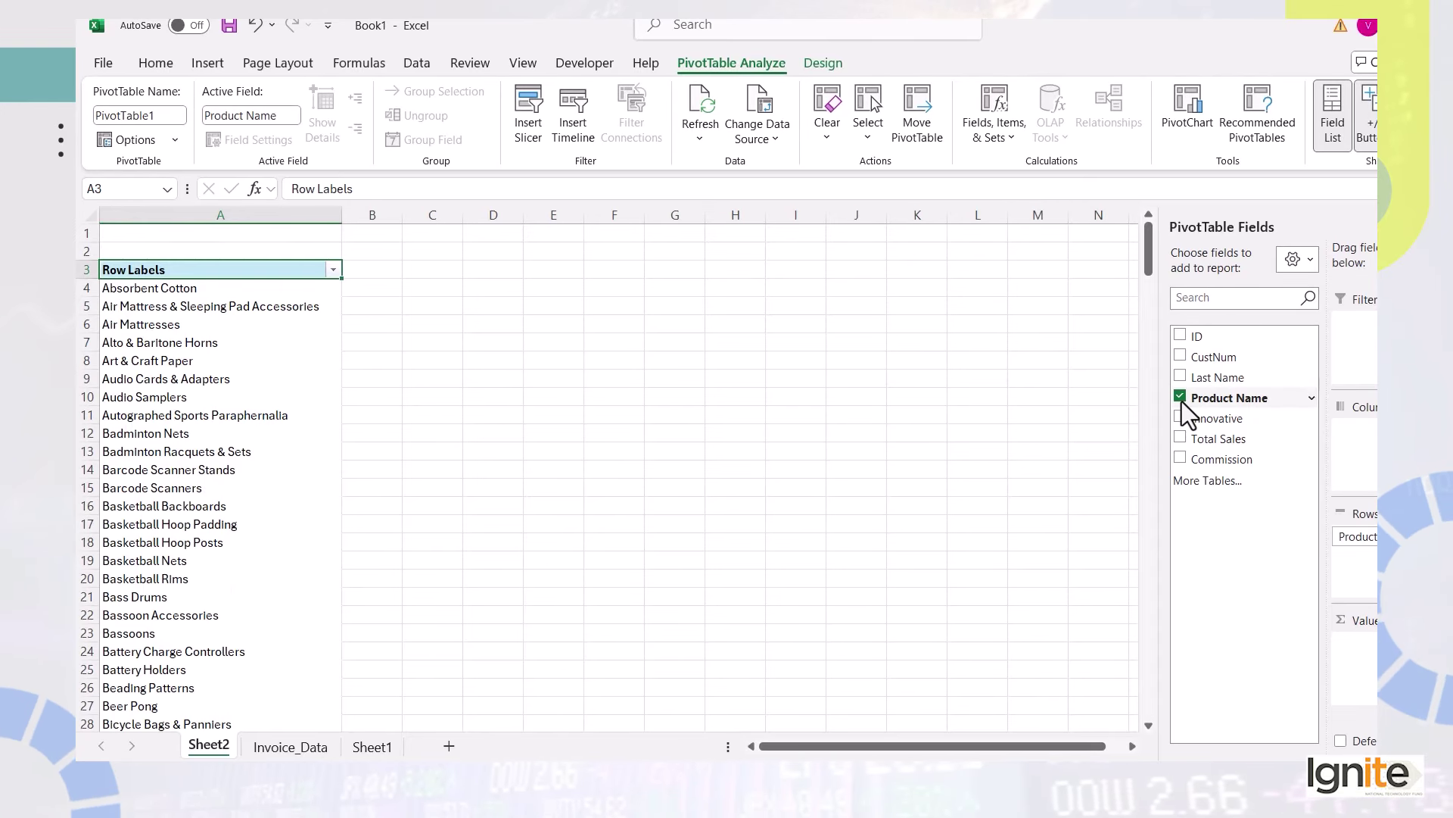
pyautogui.click(1181, 439)
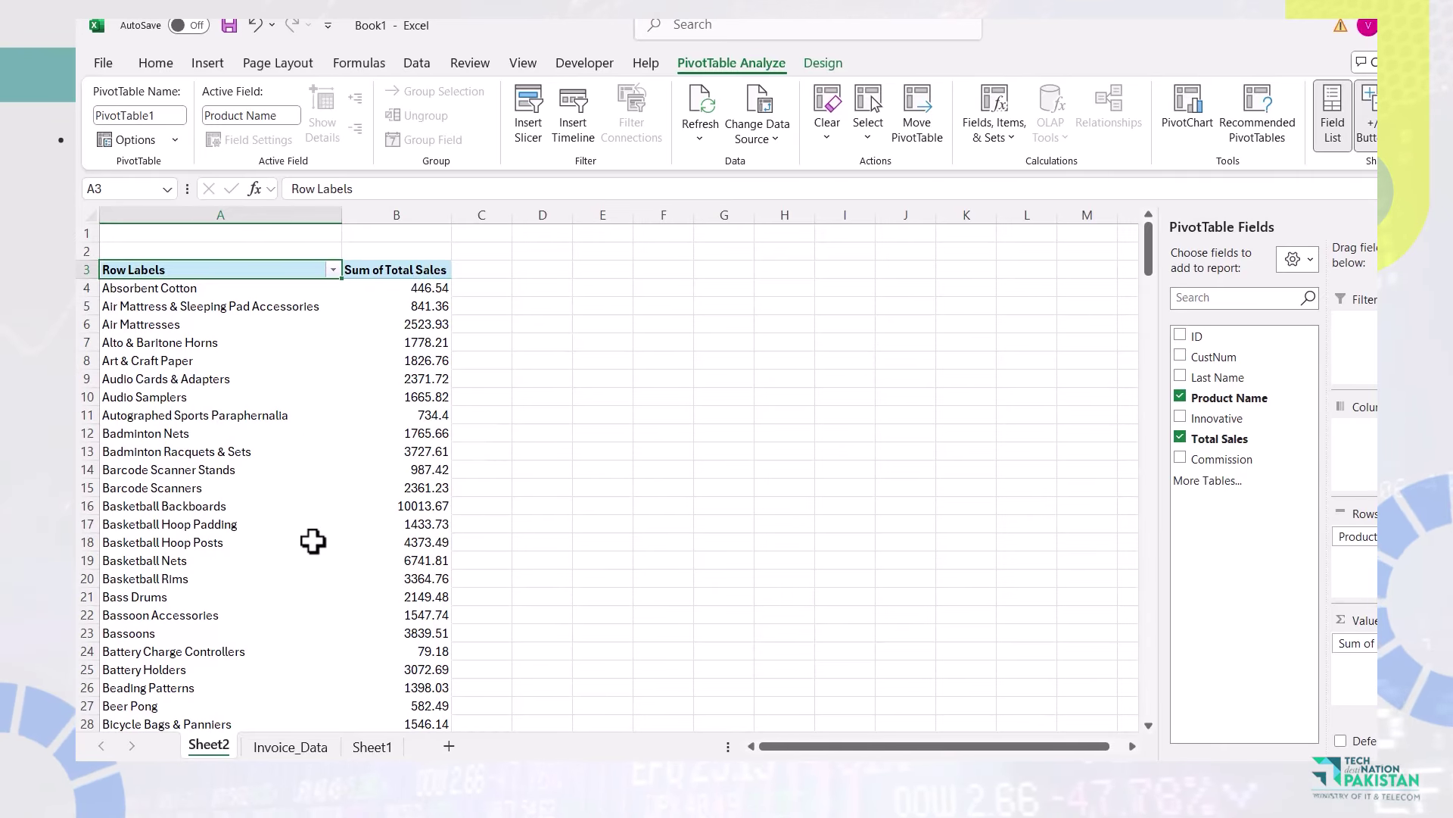
pyautogui.hotkey('alt', 'Tab')
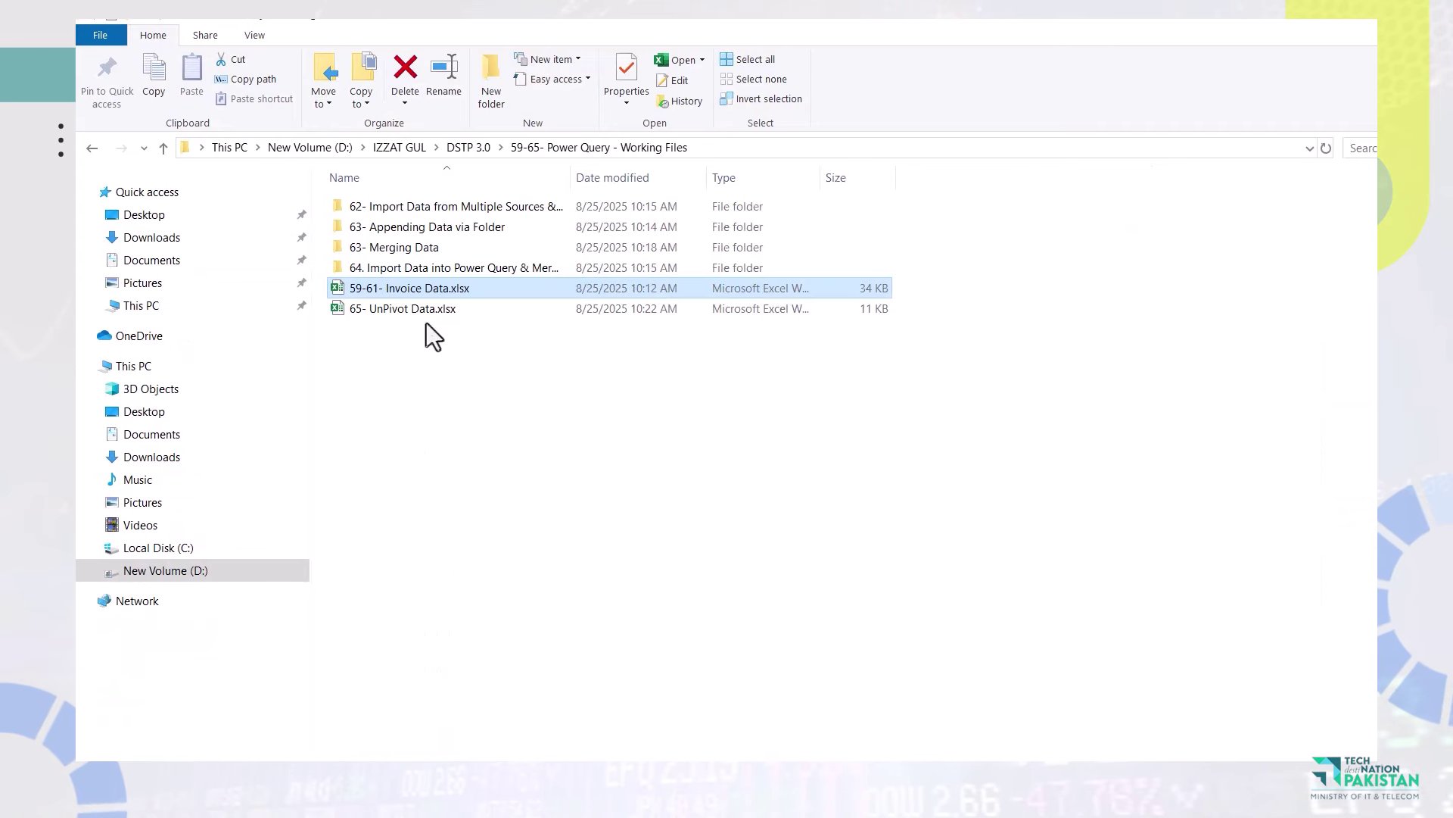
pyautogui.doubleClick(432, 291)
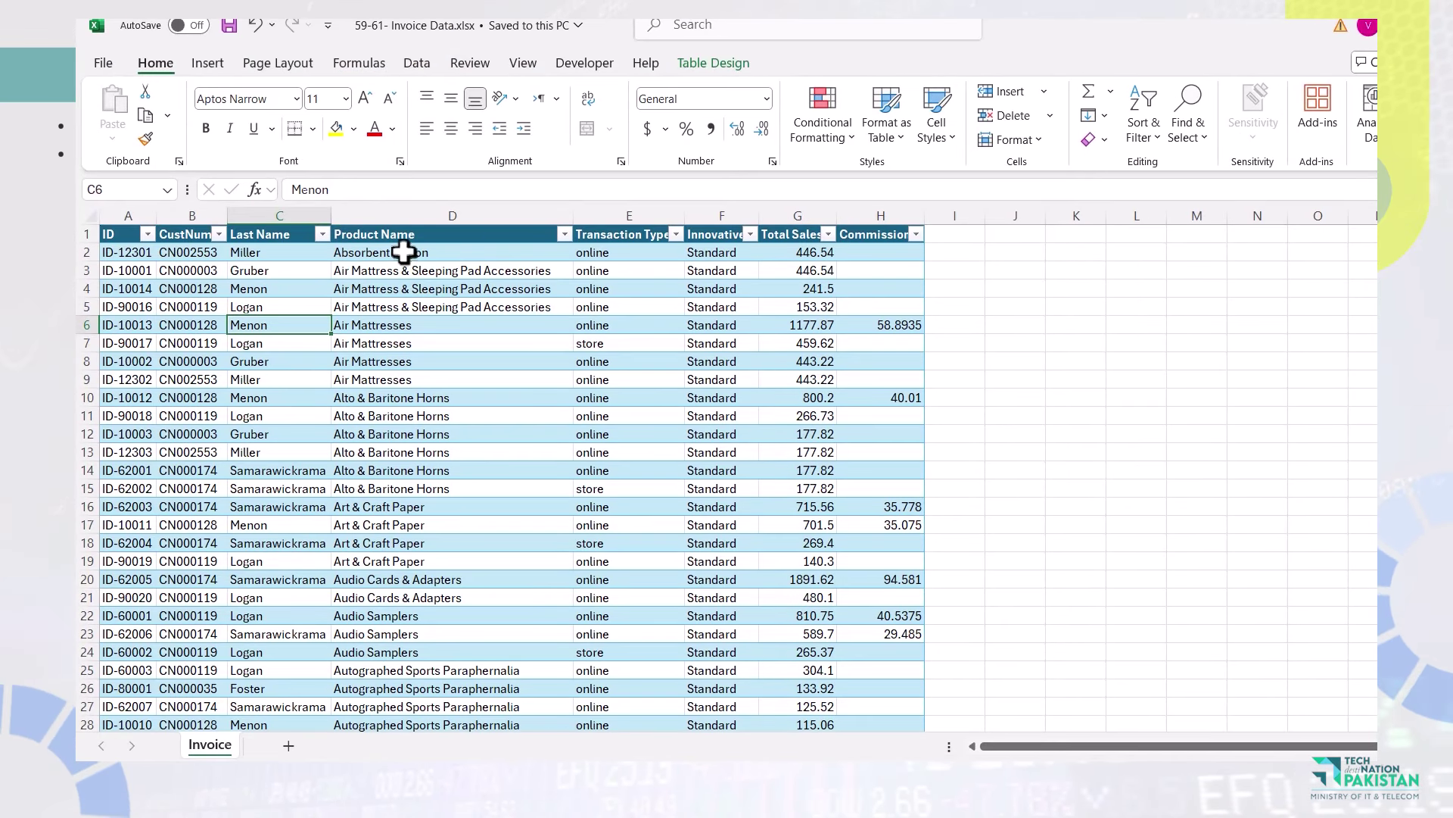
# Replace Absorbent Cotton in D2 with the new product name and save the source workbook.
pyautogui.click(404, 252)
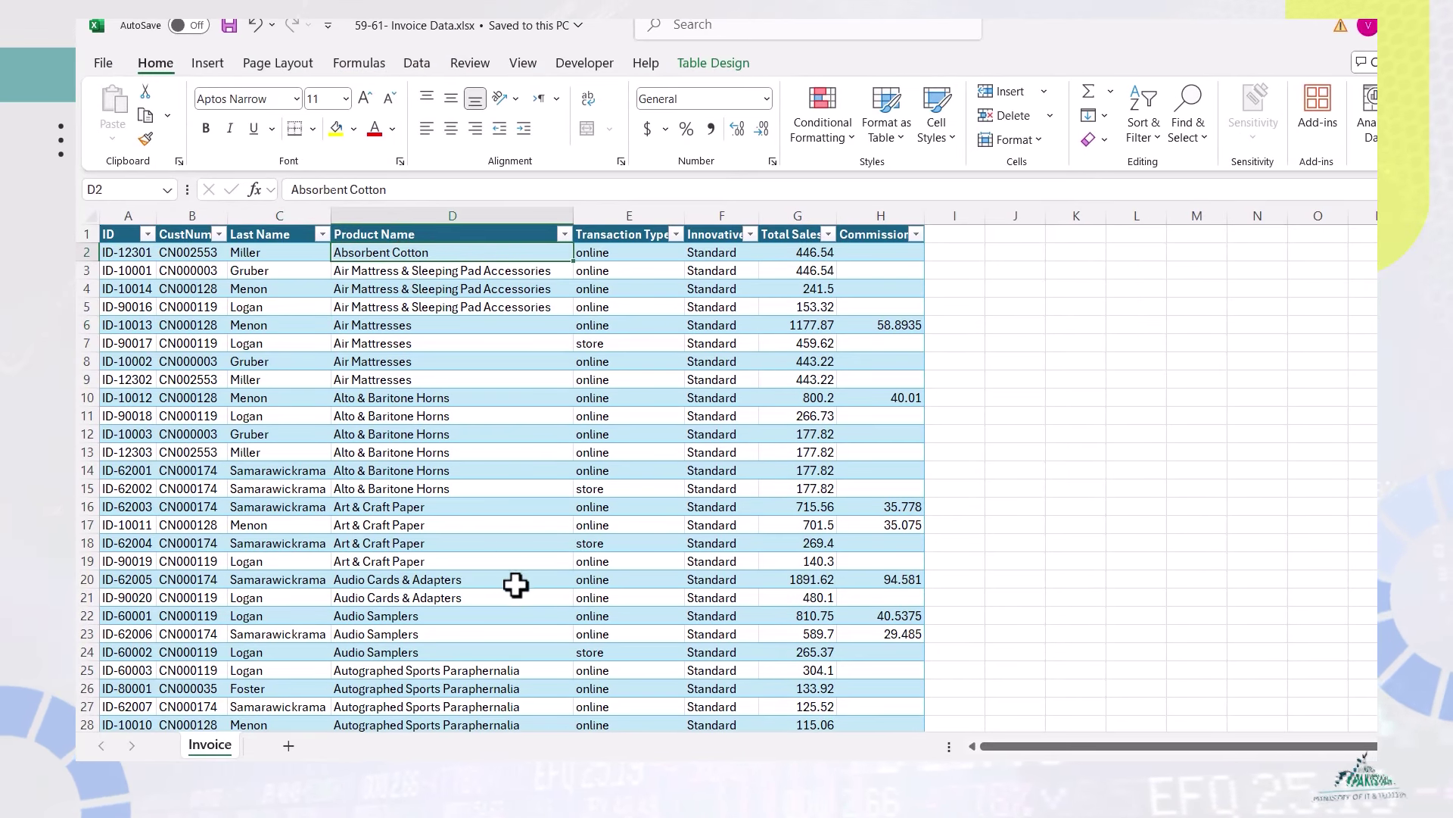
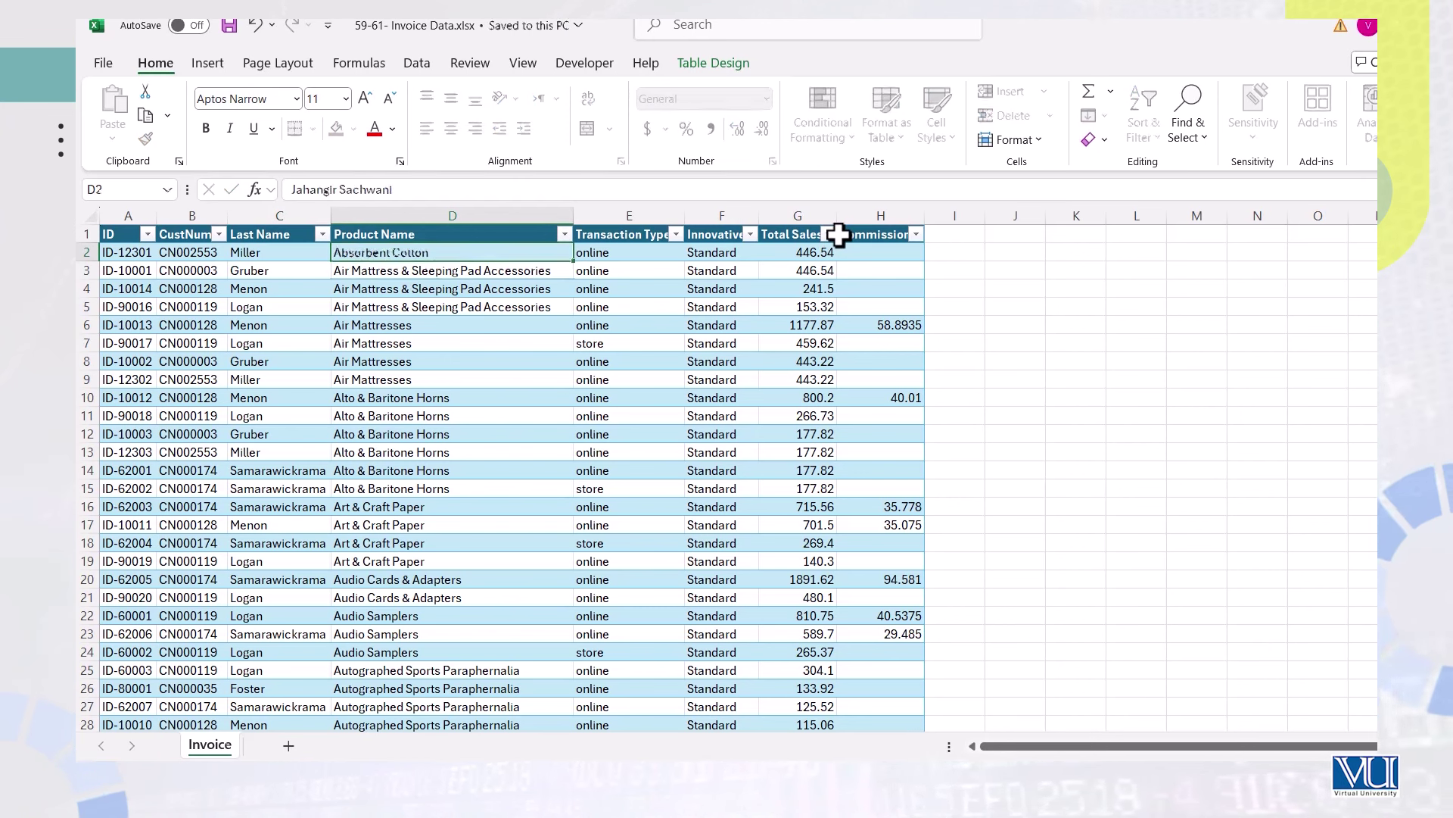
pyautogui.press('Return')
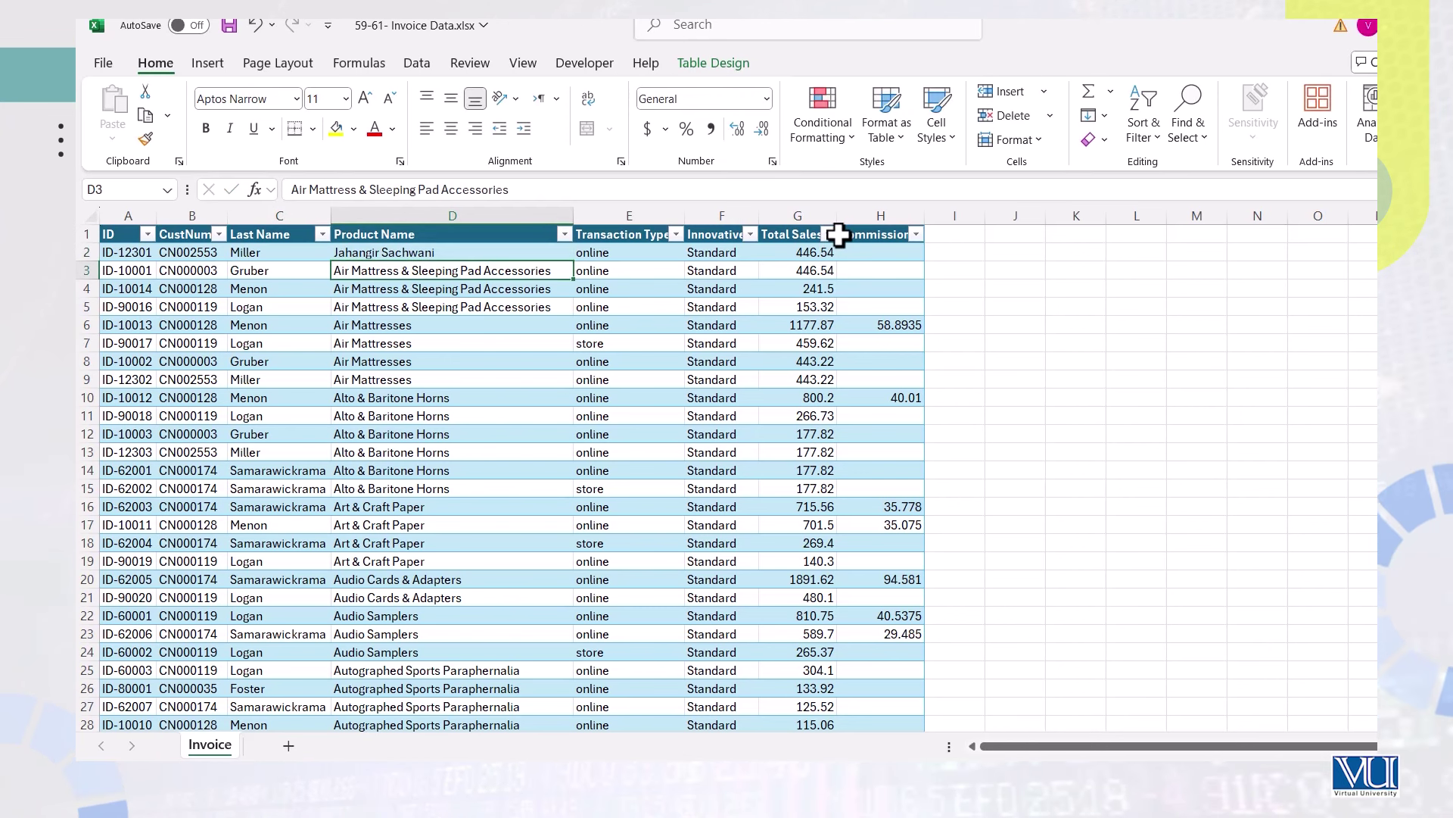
pyautogui.click(232, 27)
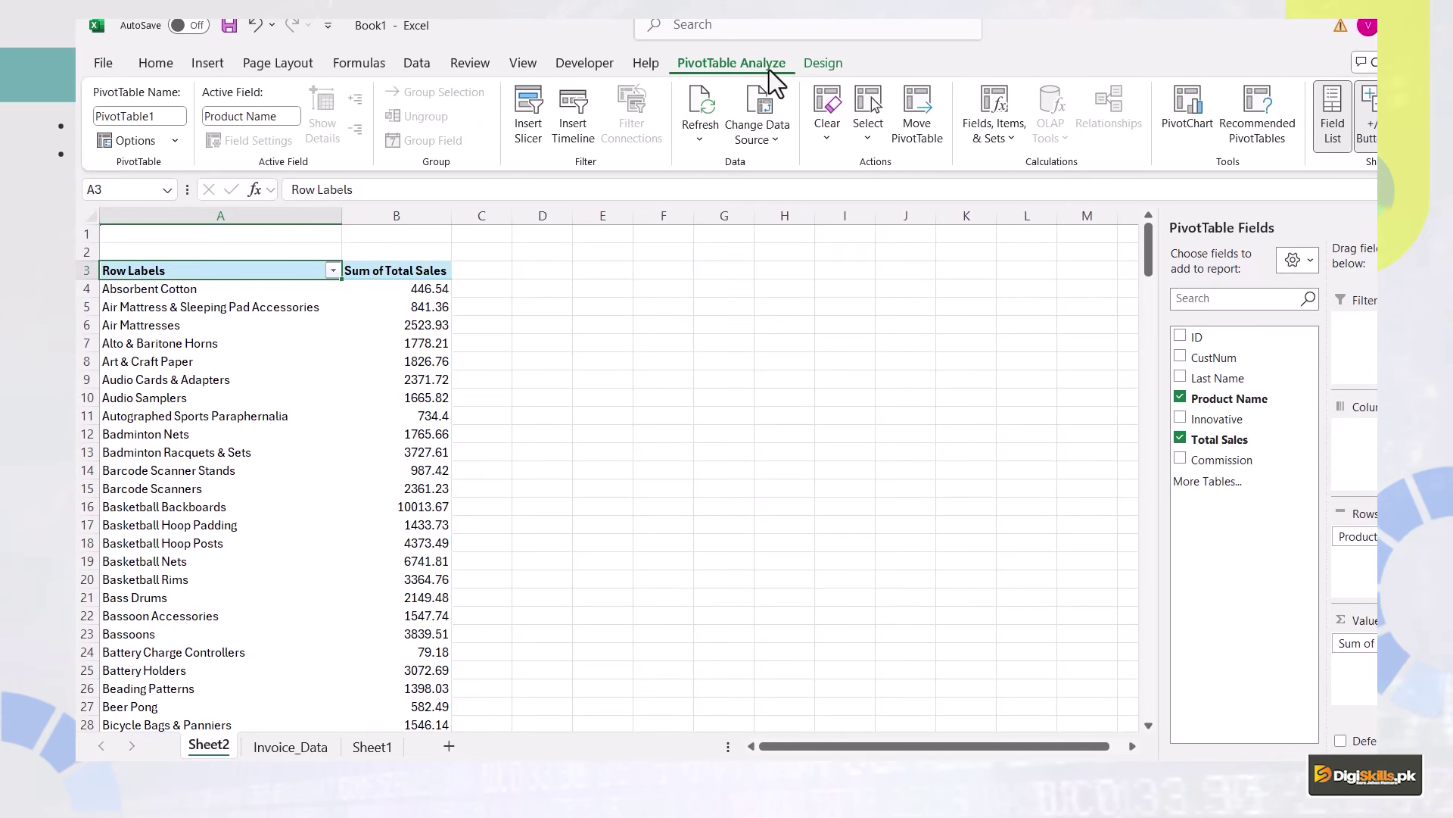
# Run Refresh All from the Data and PivotTable Analyze tabs to update the PivotTable.
pyautogui.click(700, 133)
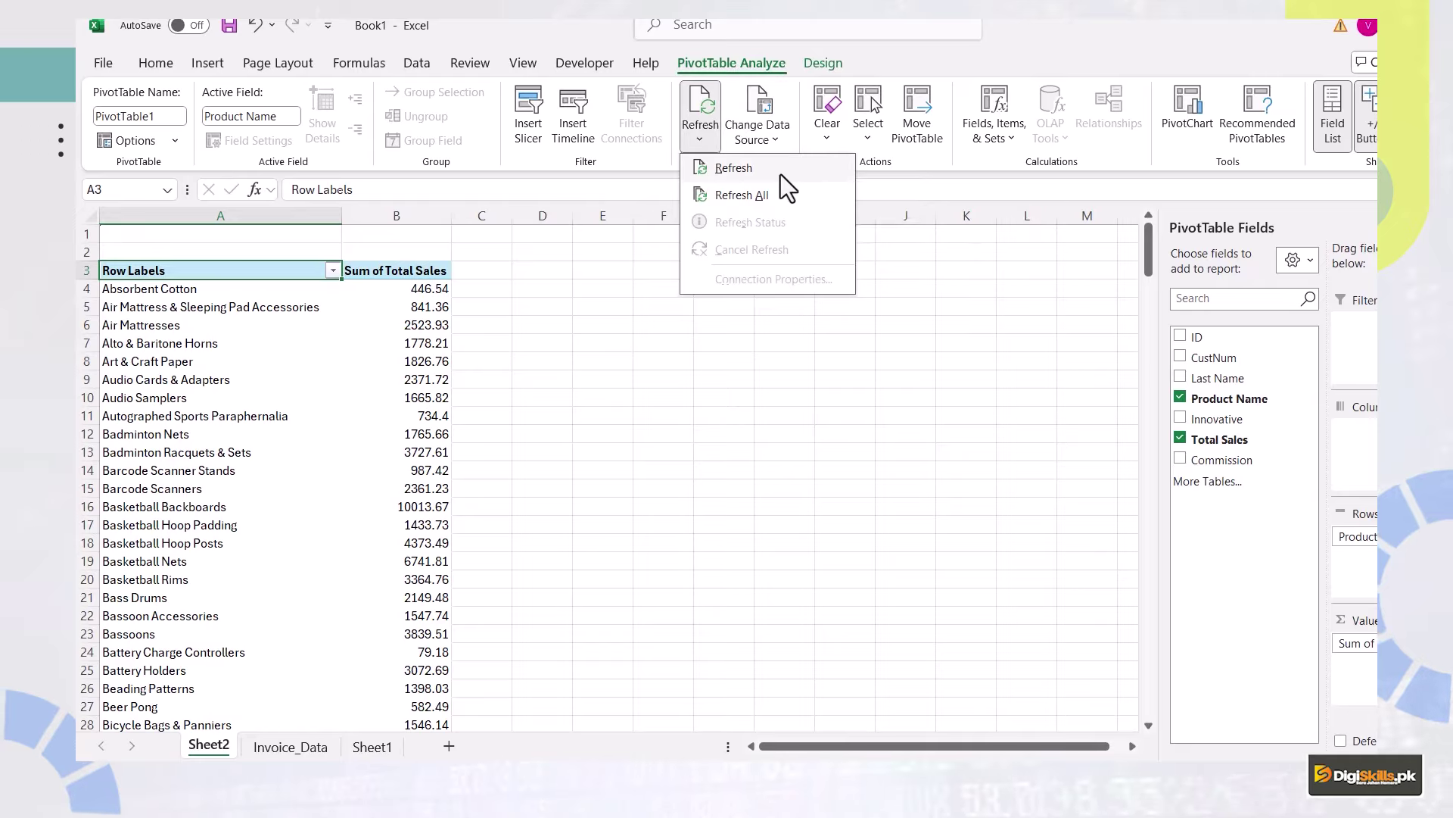
pyautogui.click(417, 64)
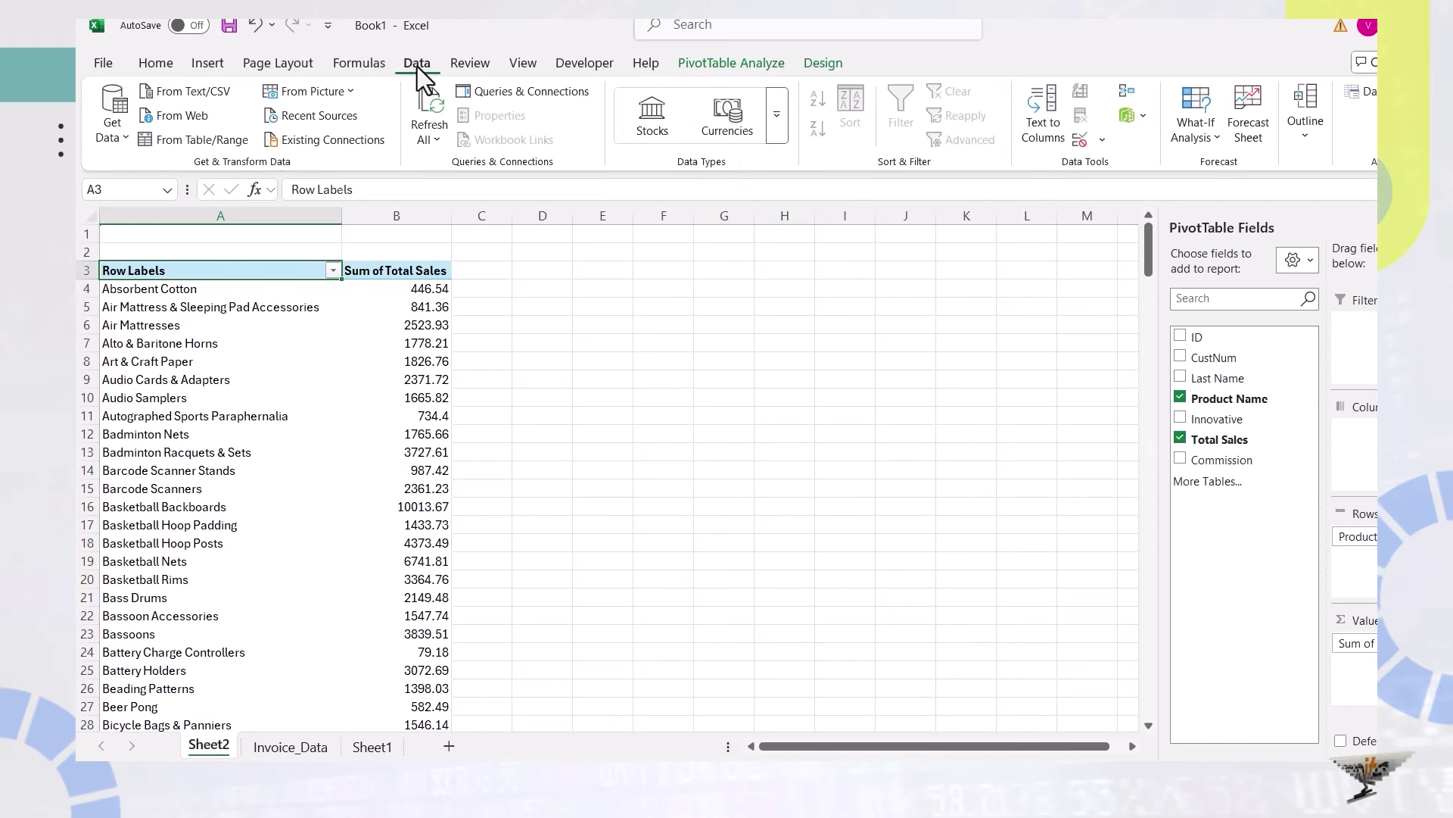
pyautogui.click(436, 140)
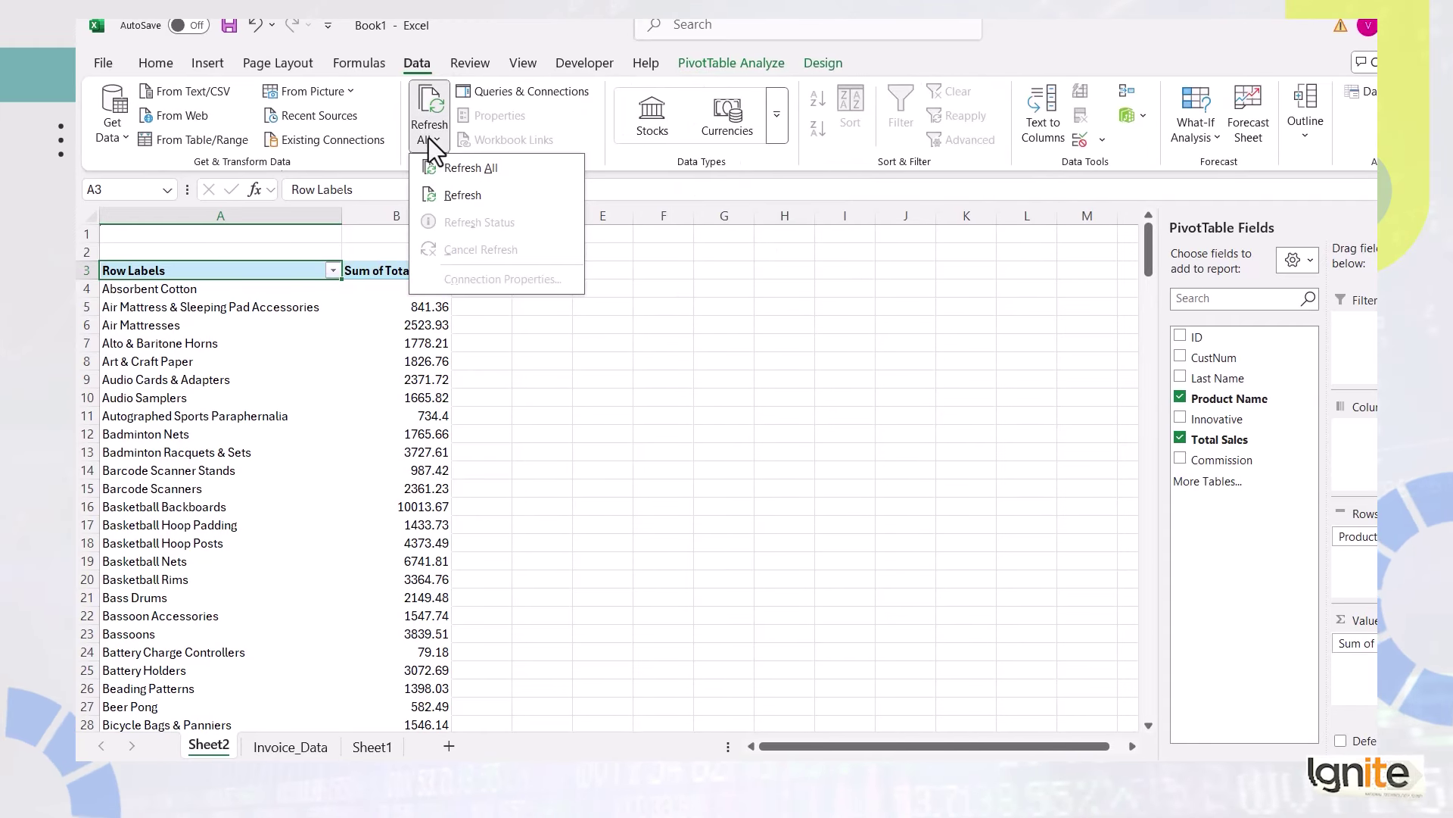
pyautogui.click(453, 165)
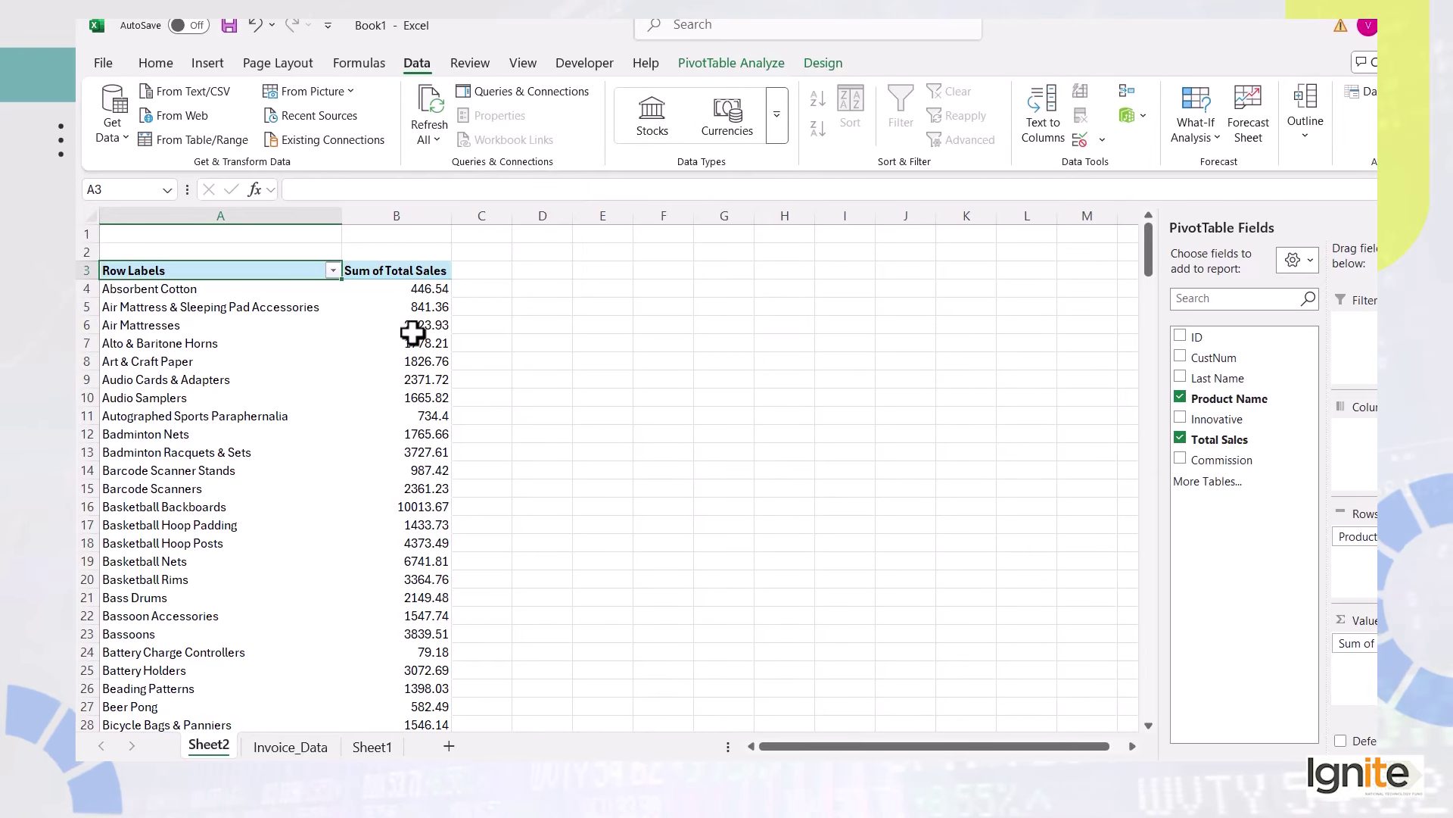
pyautogui.moveTo(413, 332)
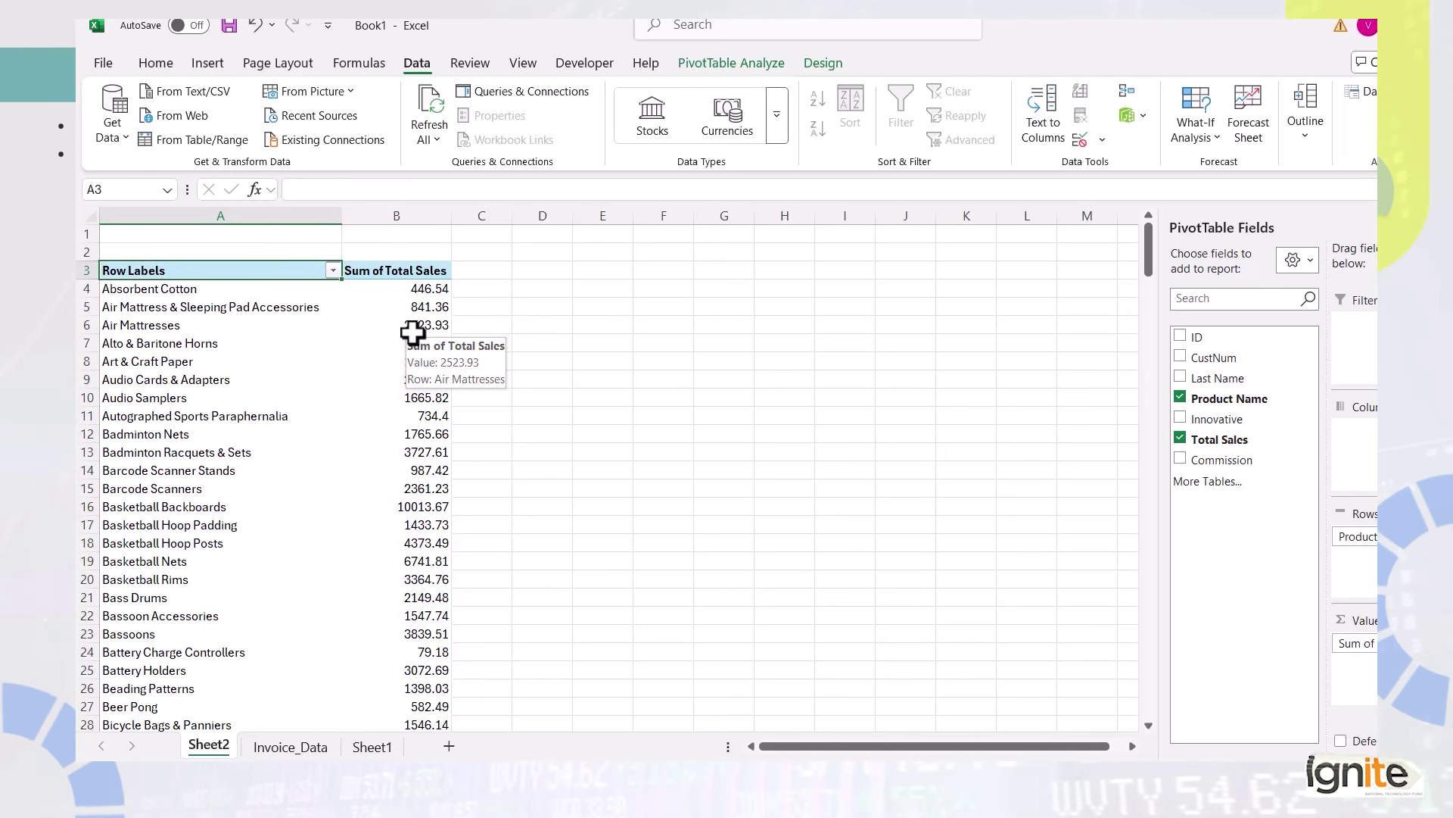
pyautogui.click(711, 66)
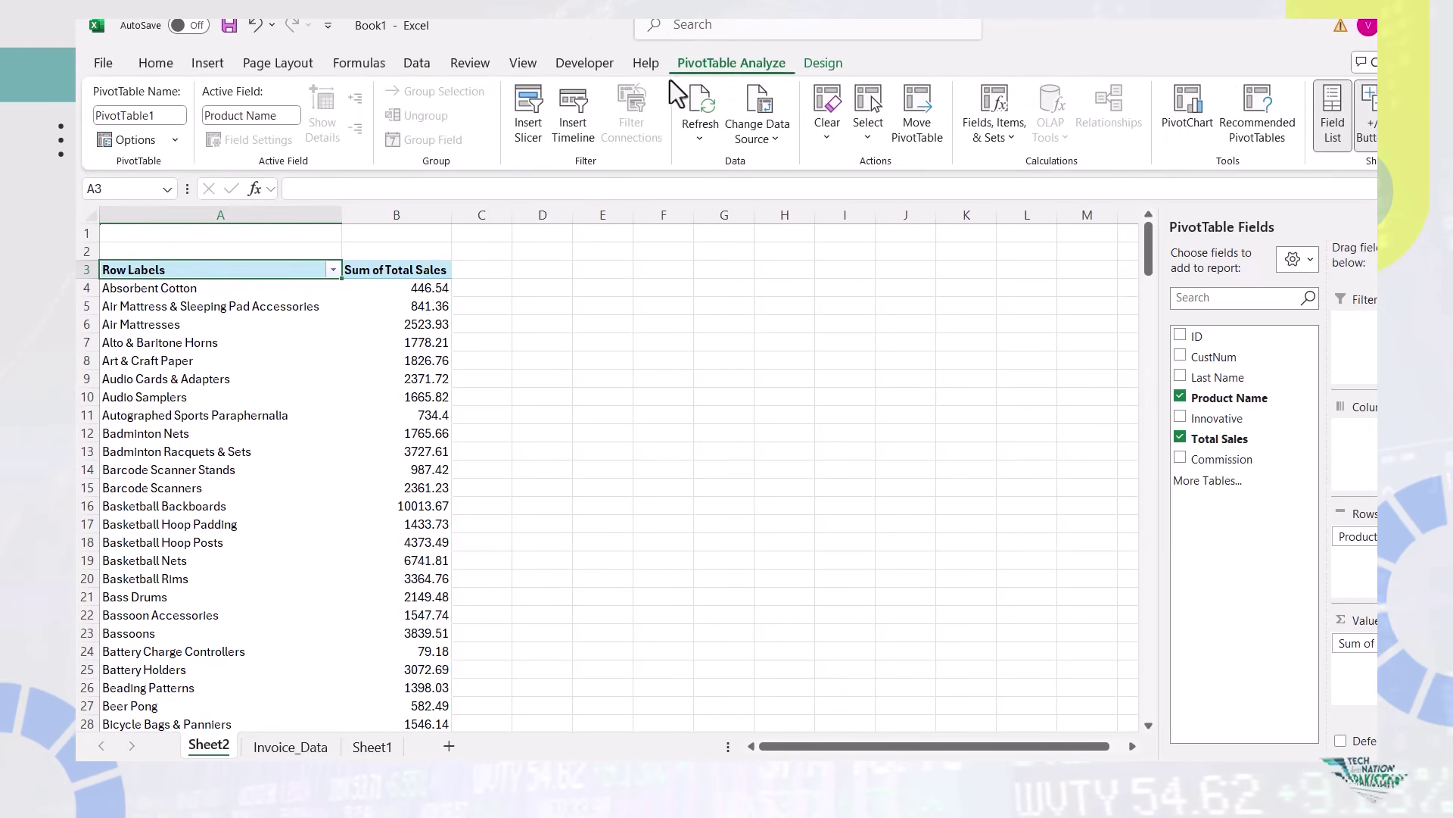
pyautogui.click(709, 135)
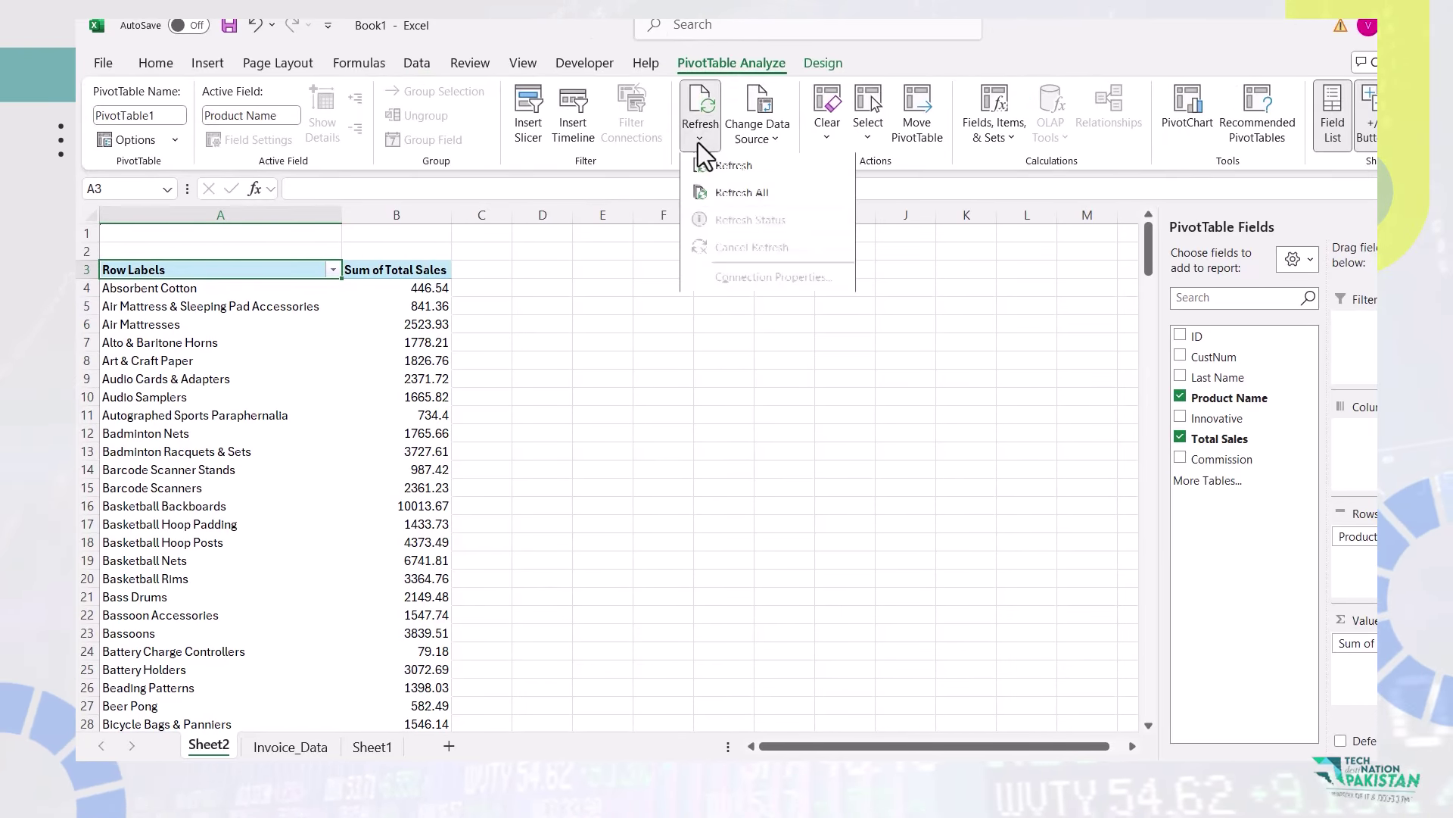
pyautogui.click(713, 198)
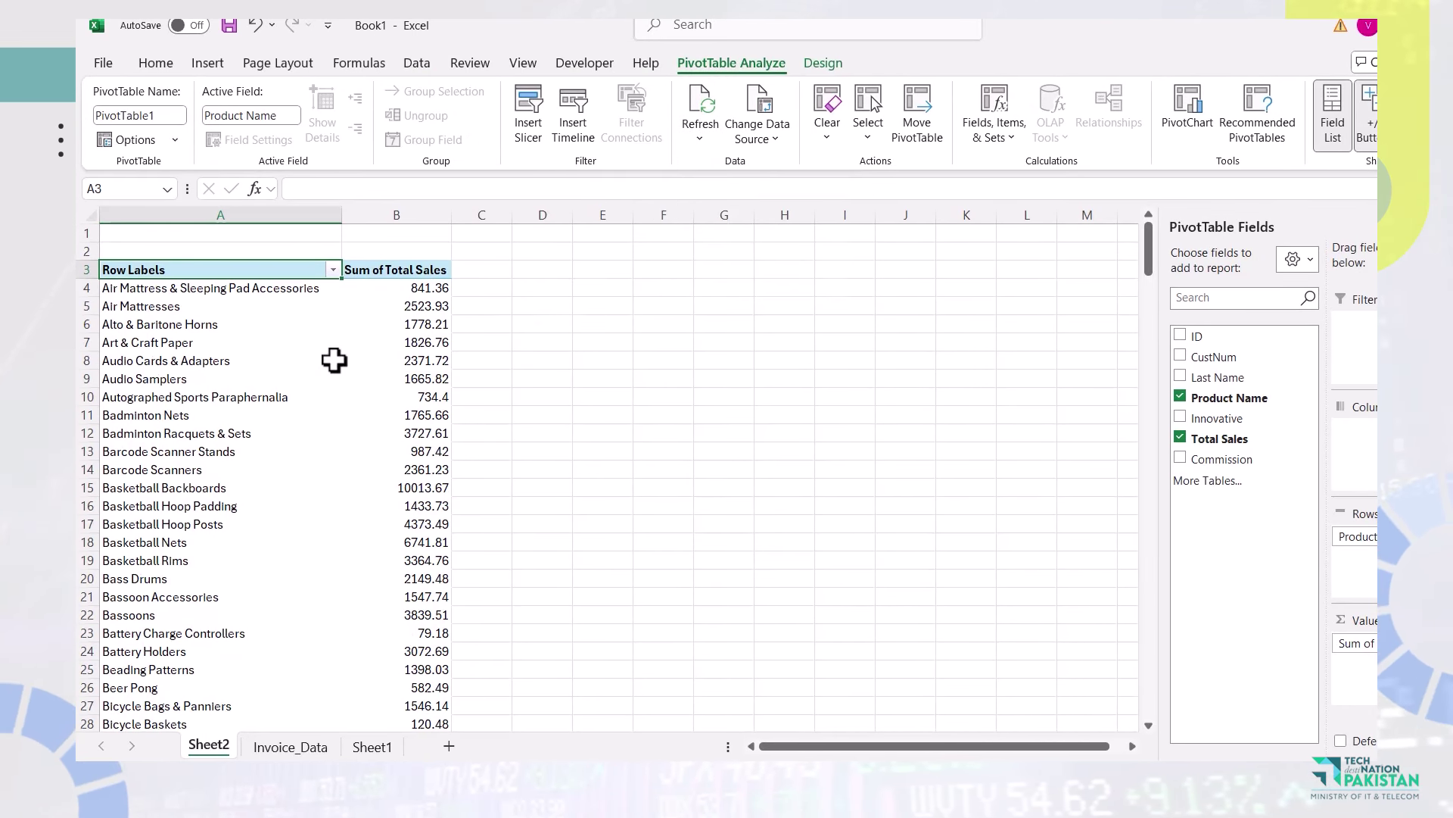
# Filter the Row Labels by searching the new product name, leaving only its 446.54 sales.
pyautogui.scroll(-9, 334, 361)
pyautogui.scroll(-20, 334, 356)
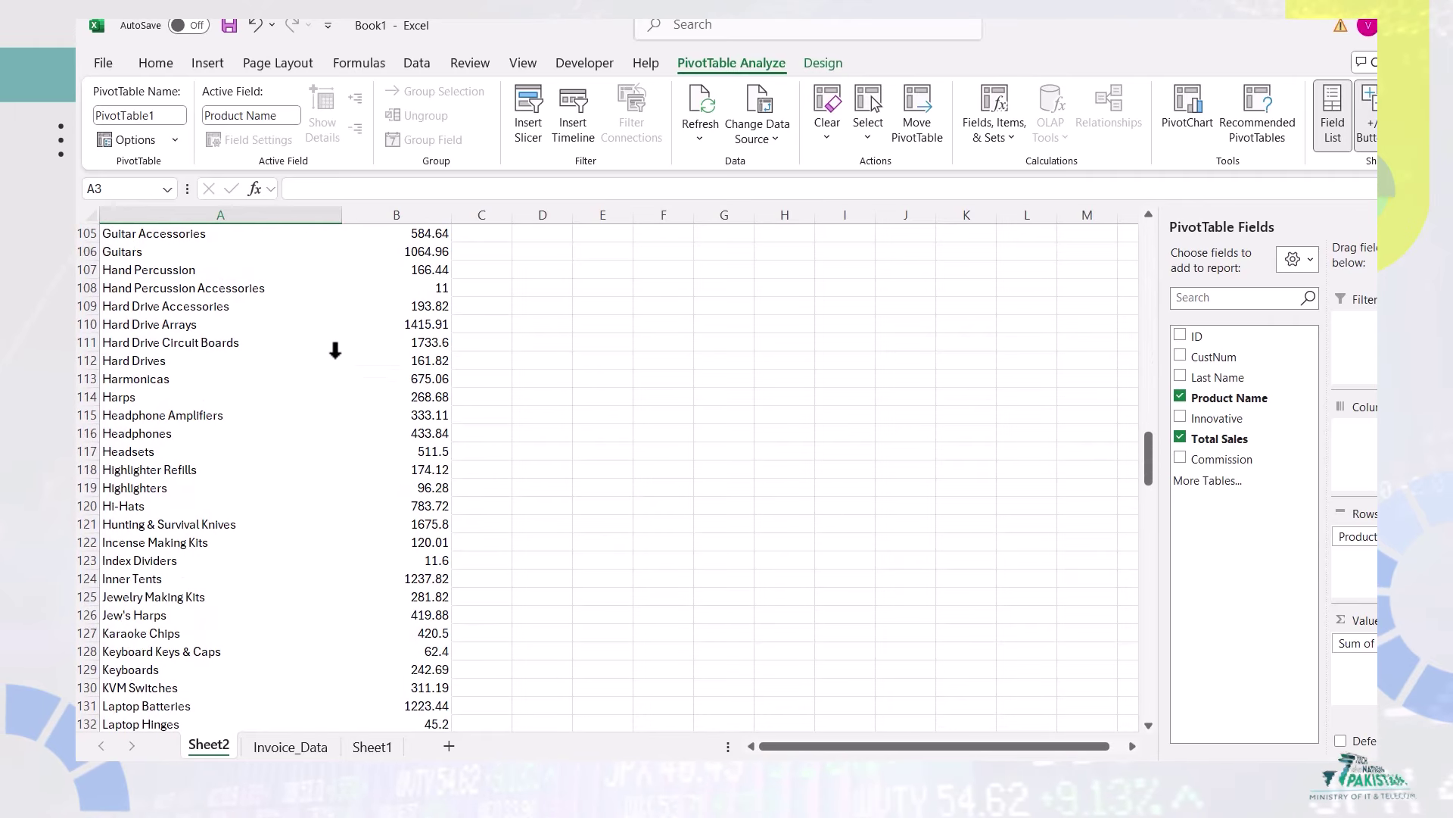
pyautogui.scroll(-1, 334, 350)
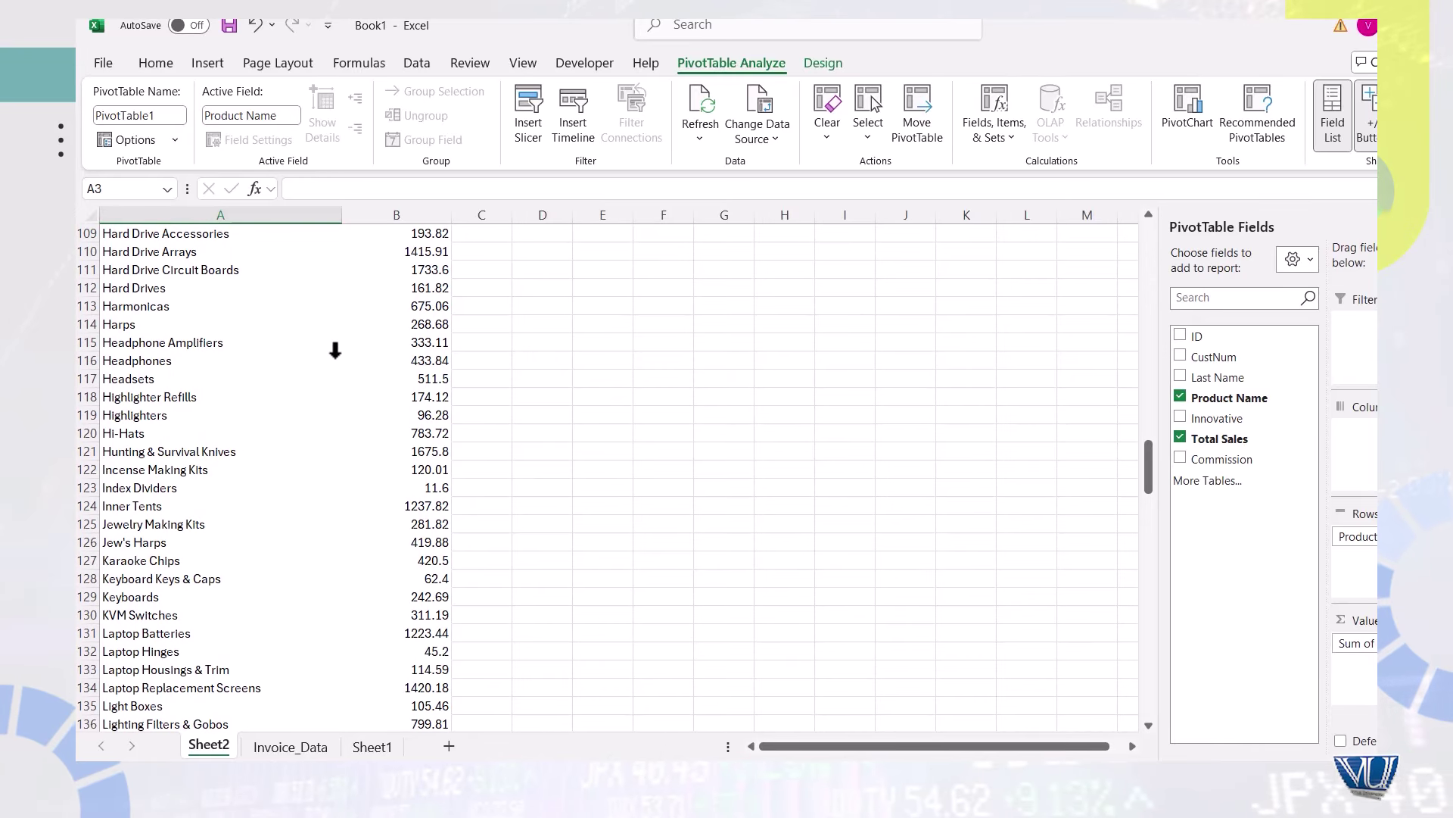
pyautogui.scroll(-4, 204, 584)
pyautogui.scroll(20, 205, 583)
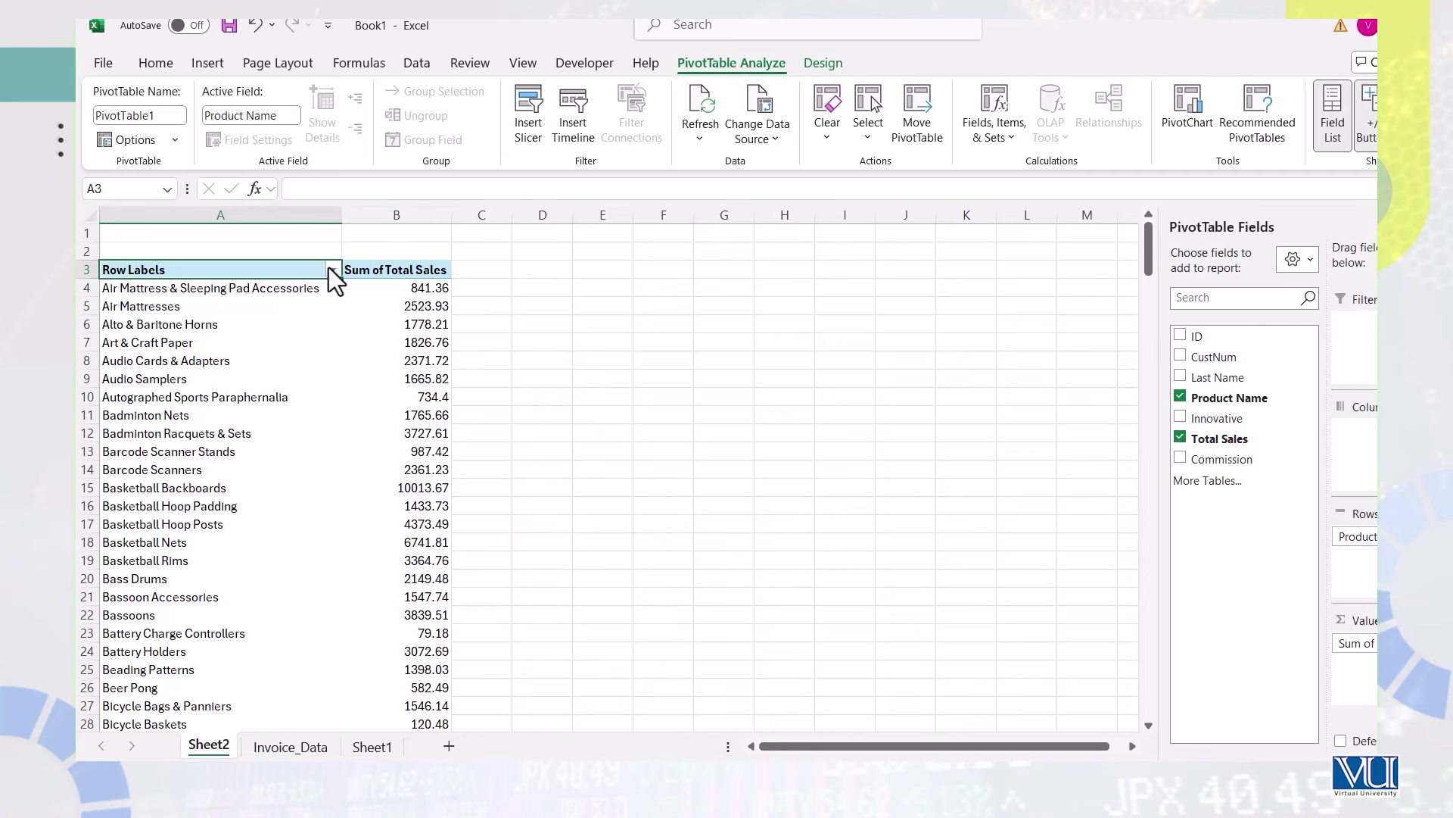
pyautogui.click(333, 270)
pyautogui.click(196, 459)
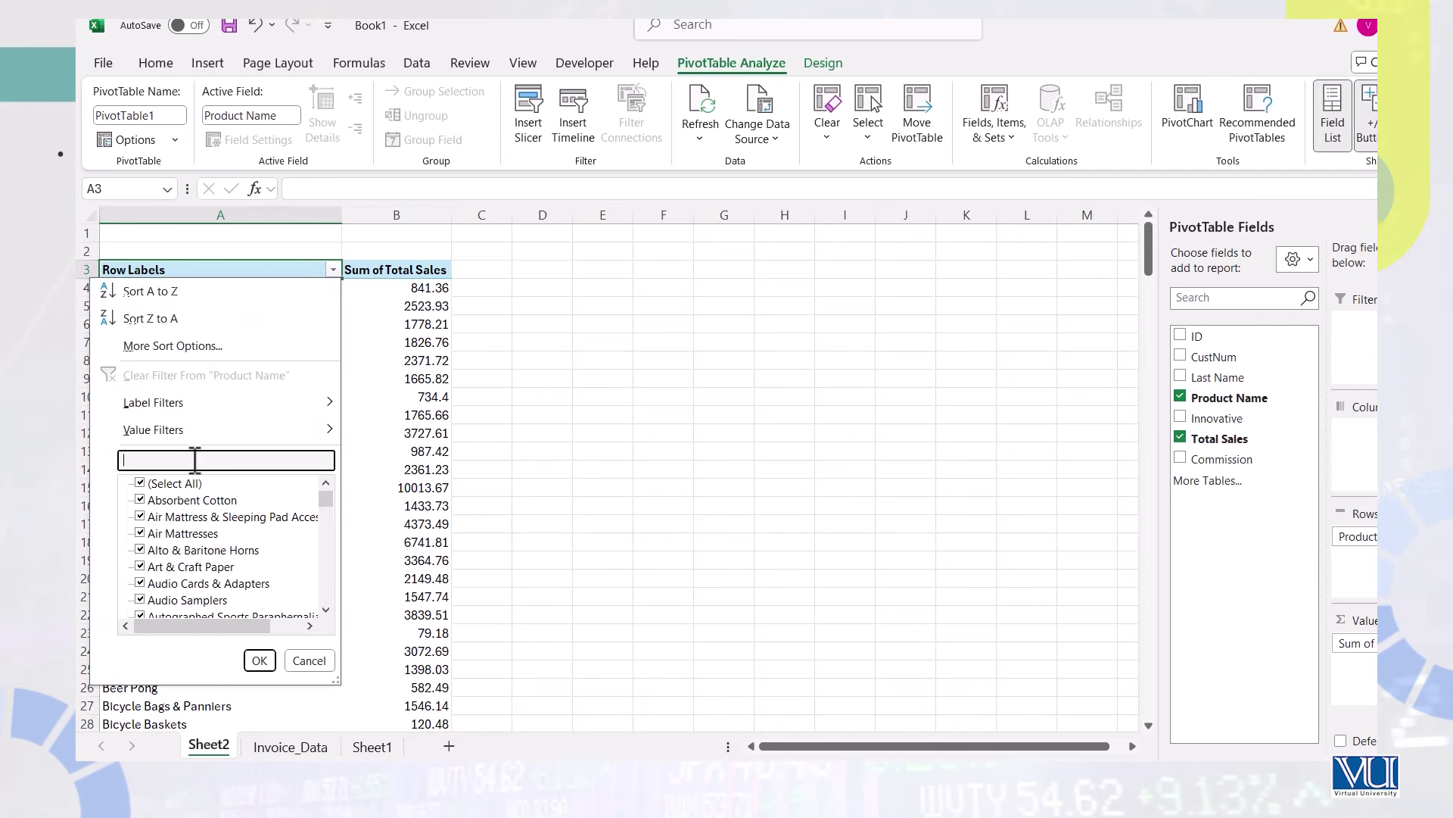
pyautogui.write('jahan')
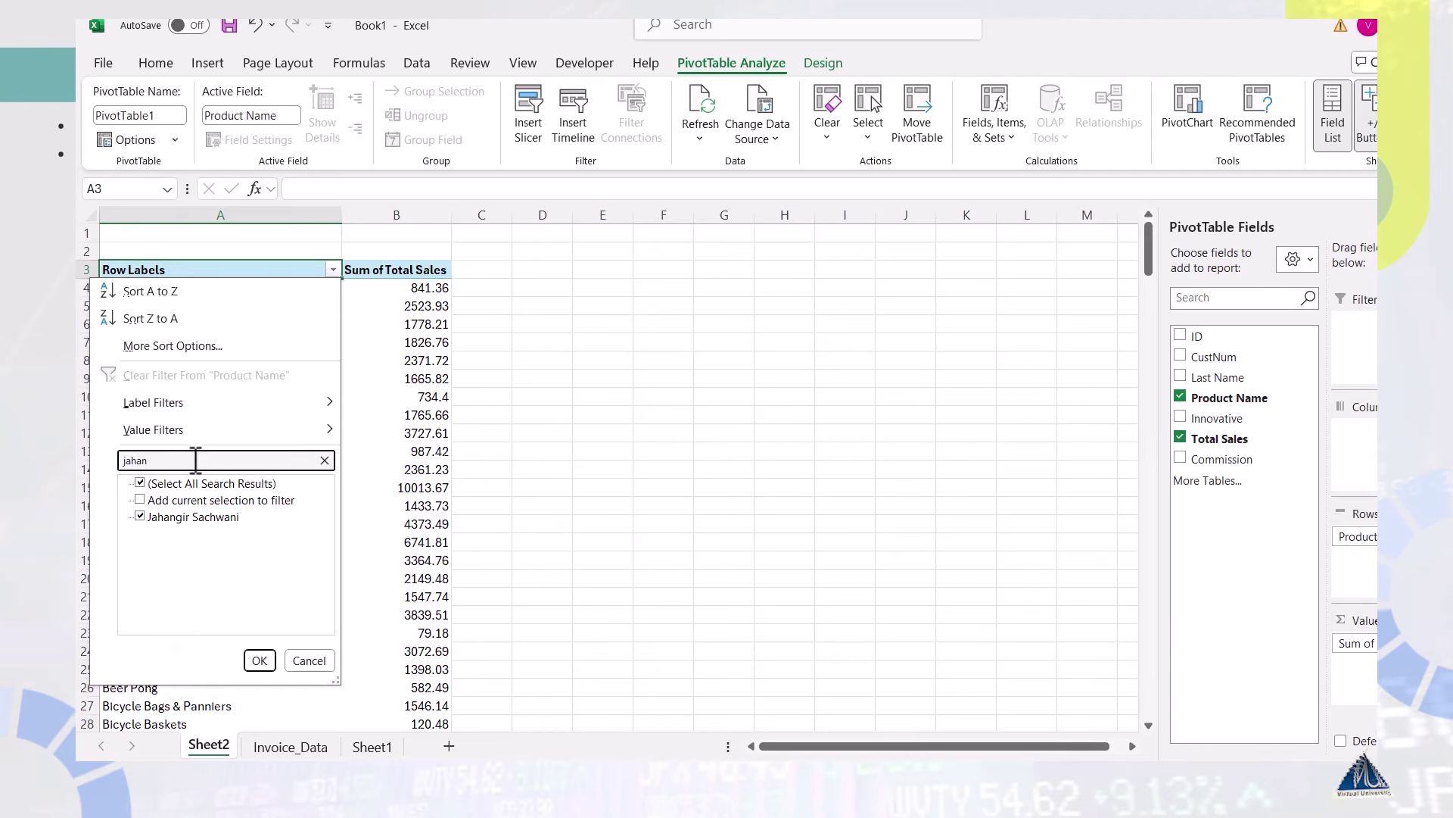
pyautogui.click(259, 660)
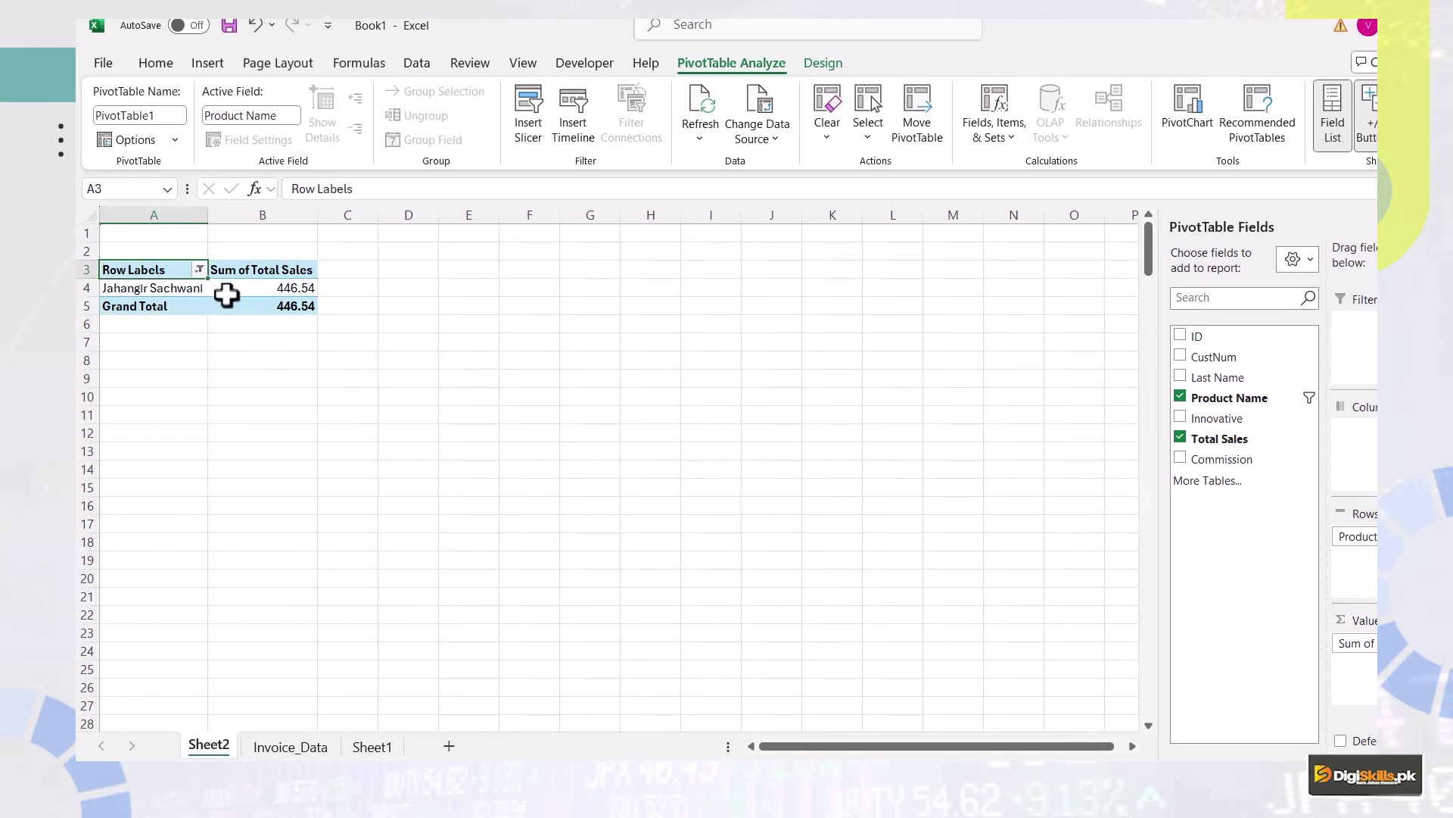
pyautogui.moveTo(225, 300)
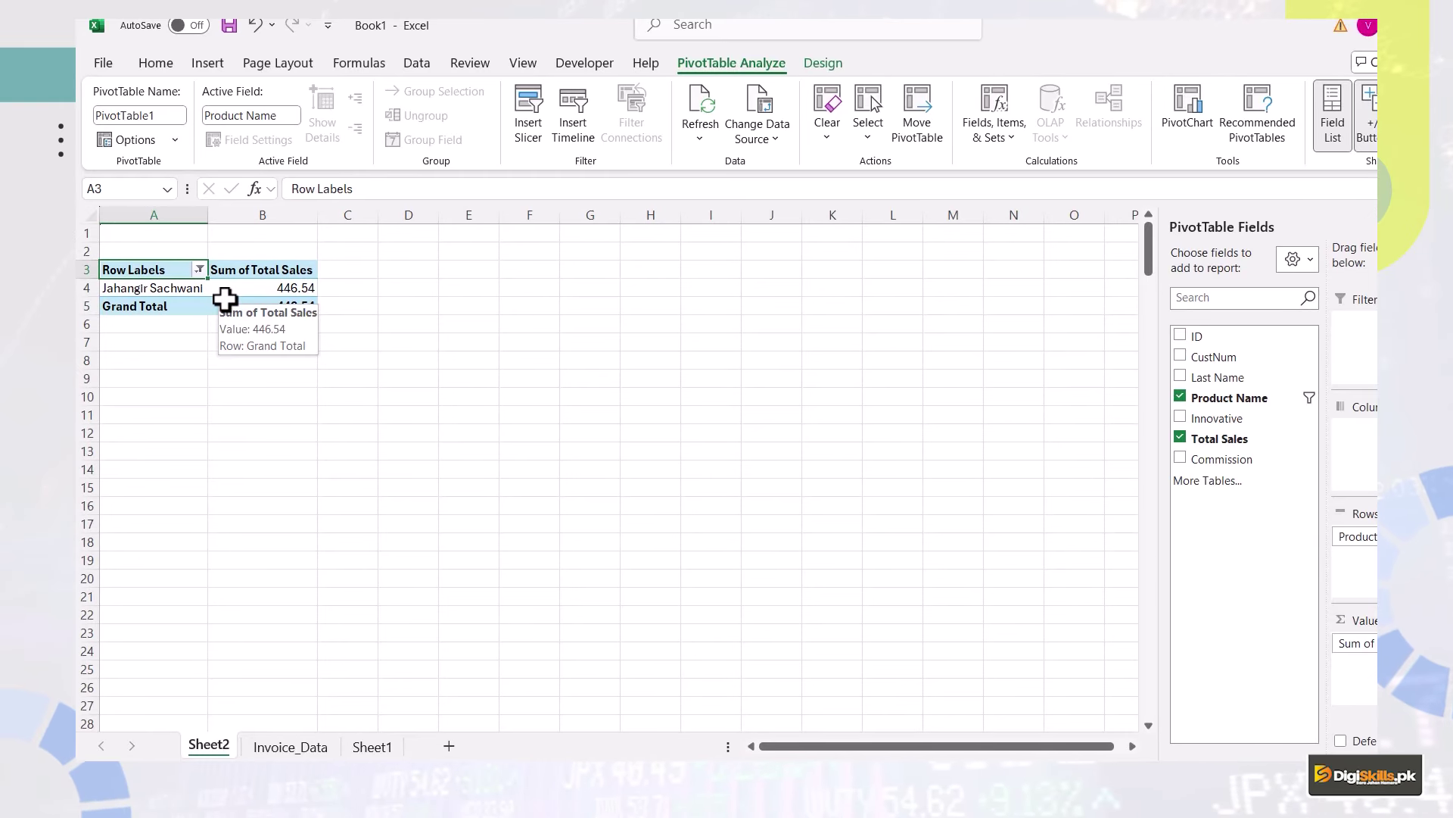